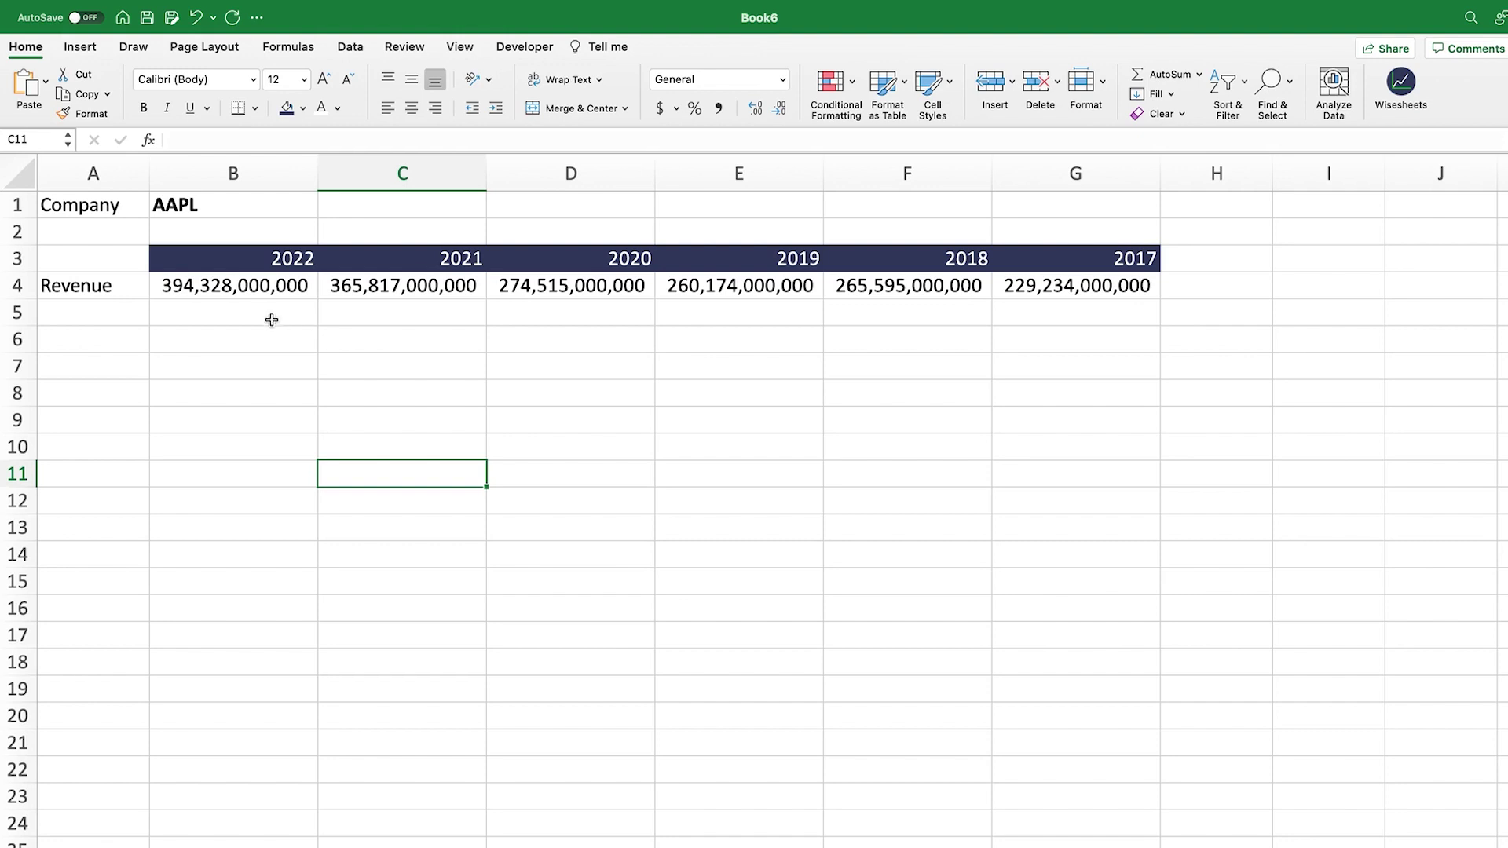
# Step: Inspect the WISE formula behind the 2022 revenue in B4 and view the Wisesheets add-in's function guide
pyautogui.click(247, 285)
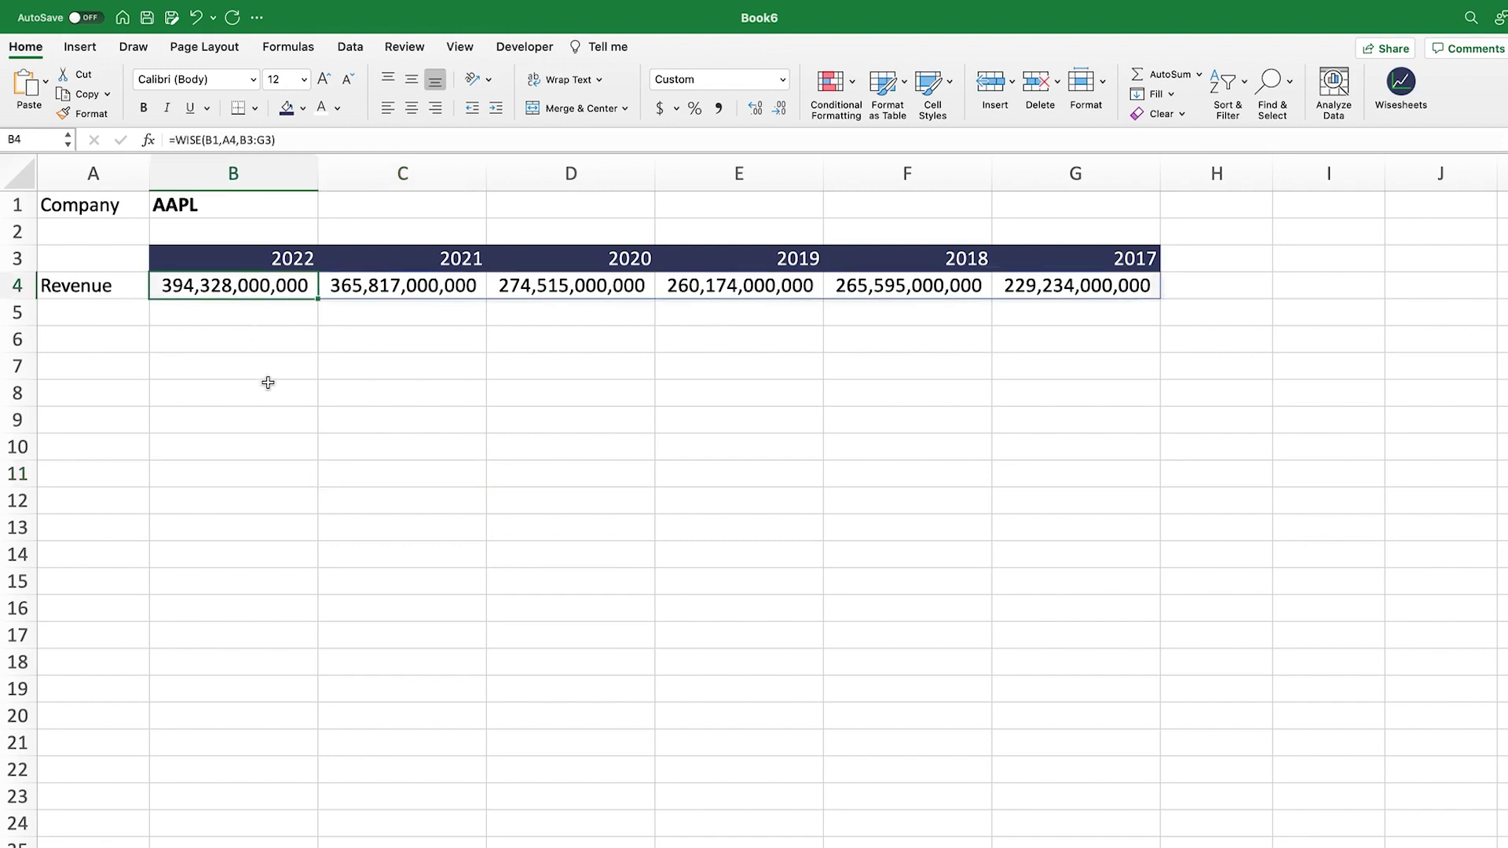
pyautogui.click(304, 144)
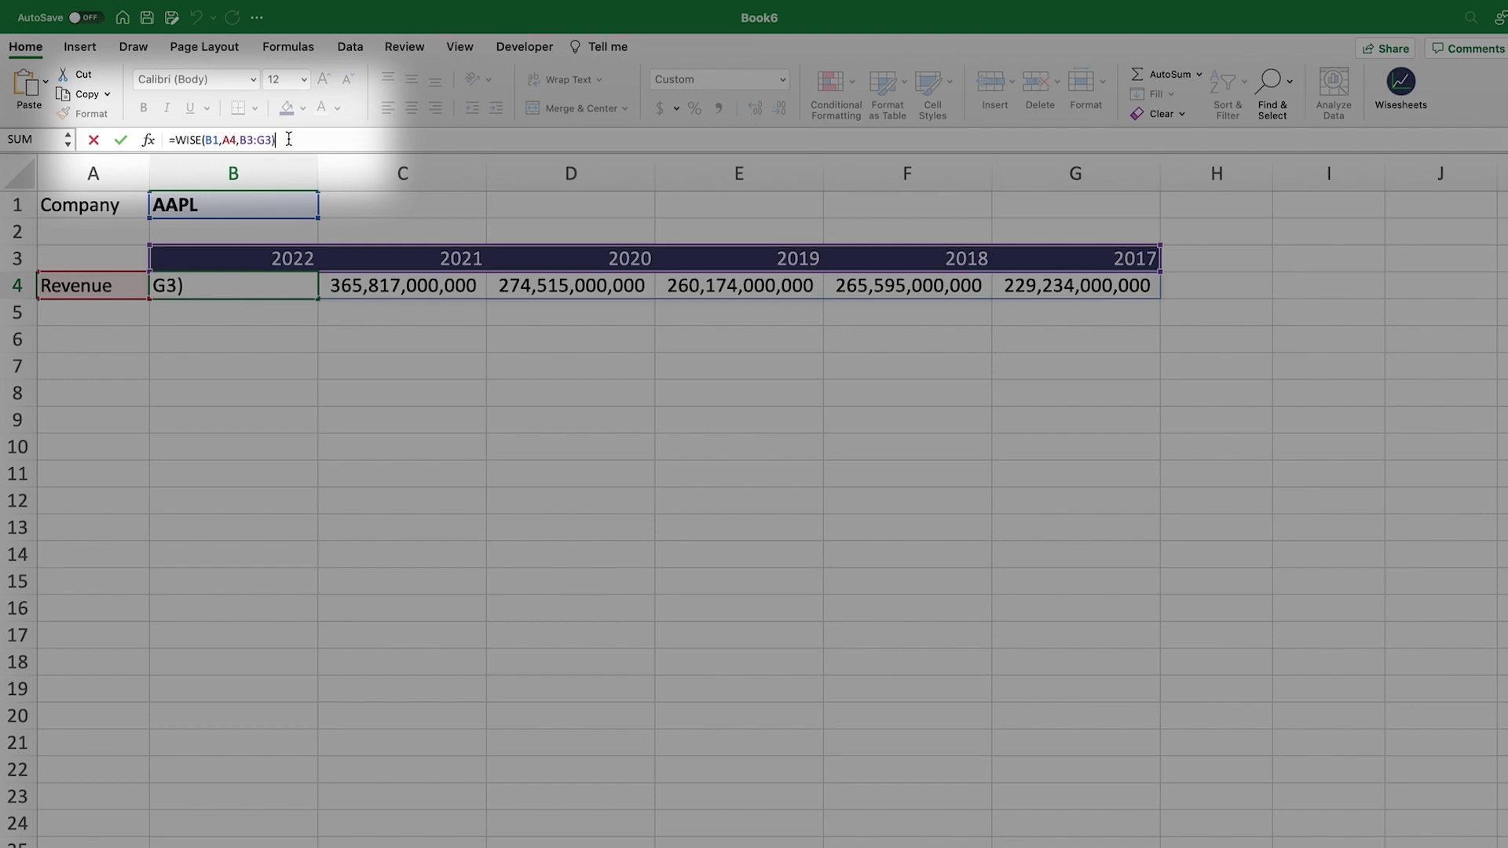
pyautogui.press('Return')
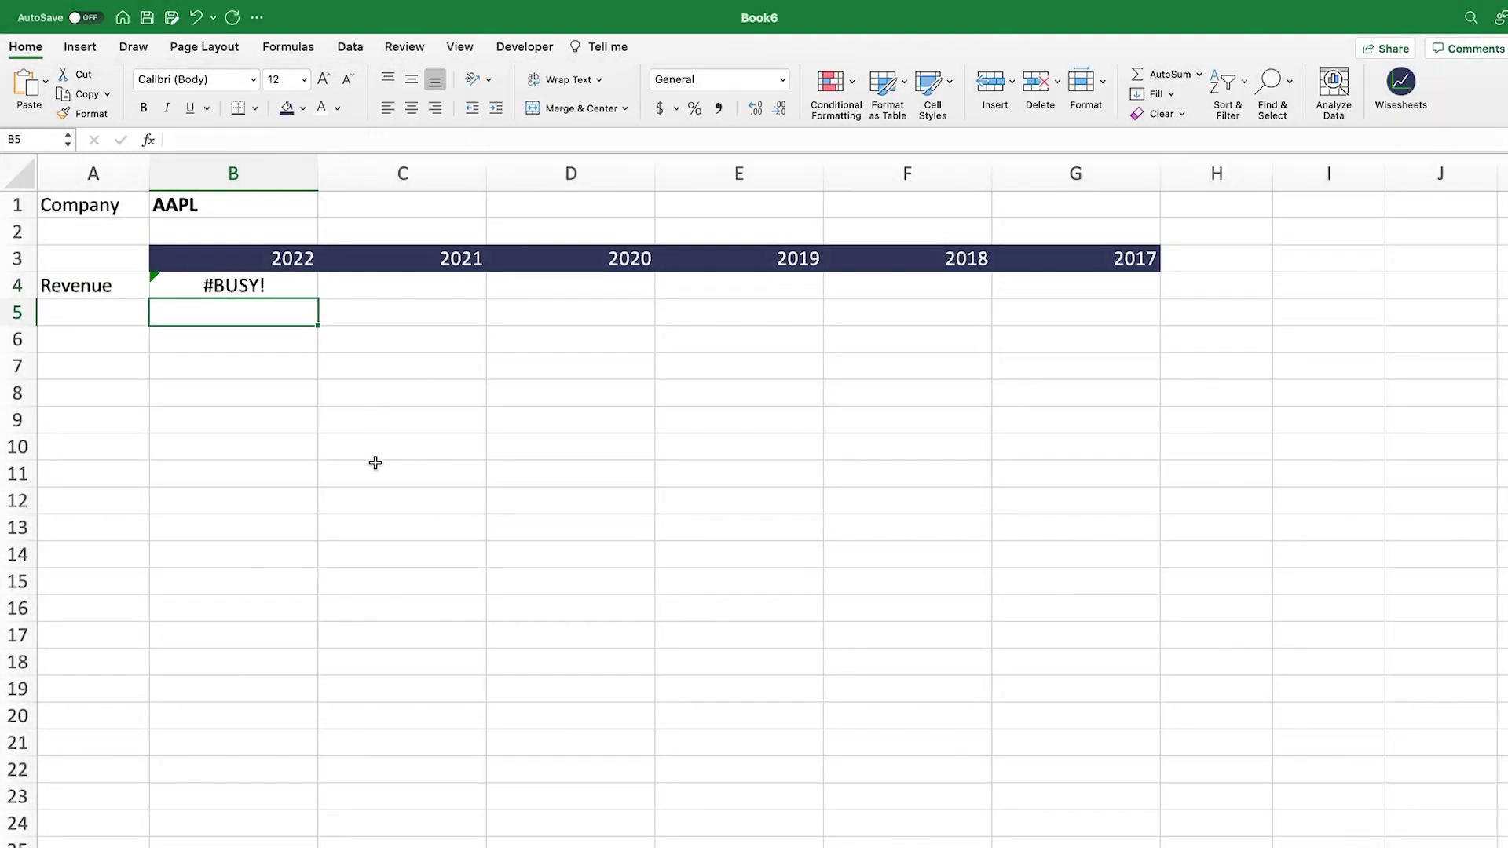
pyautogui.click(292, 287)
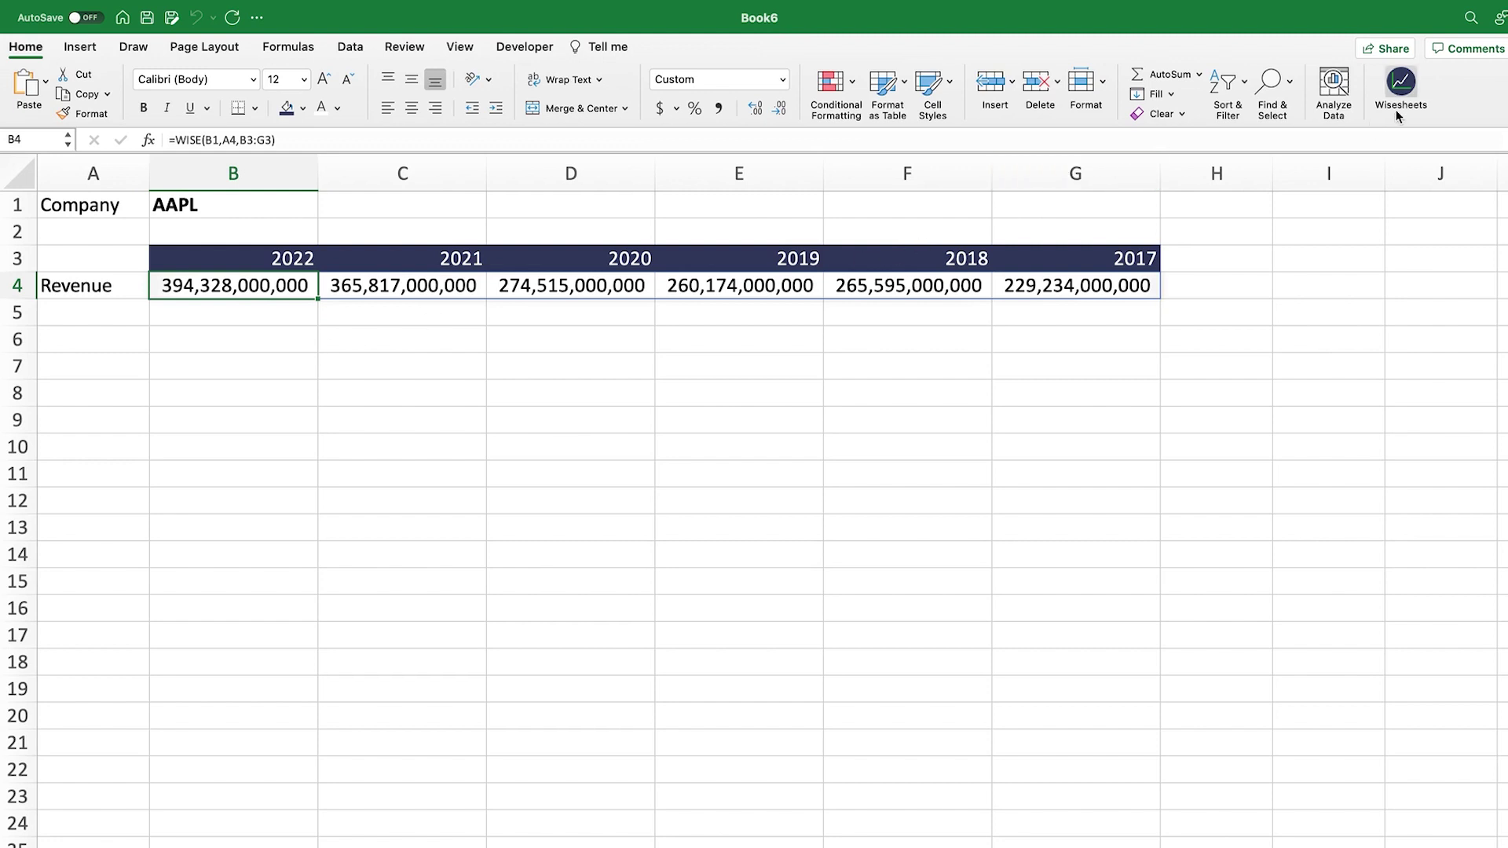
pyautogui.click(1399, 110)
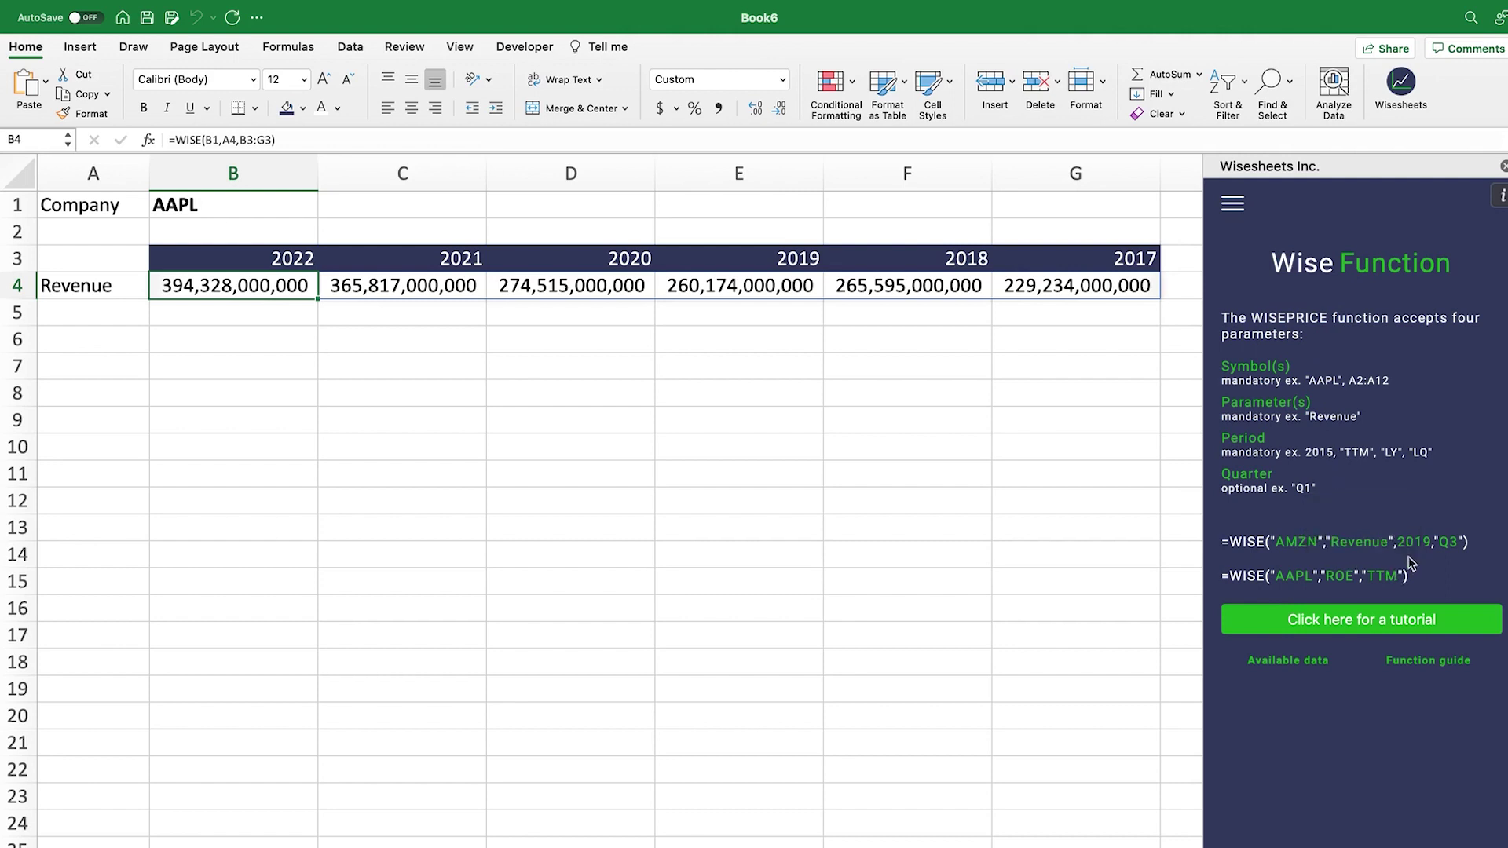
pyautogui.click(1502, 166)
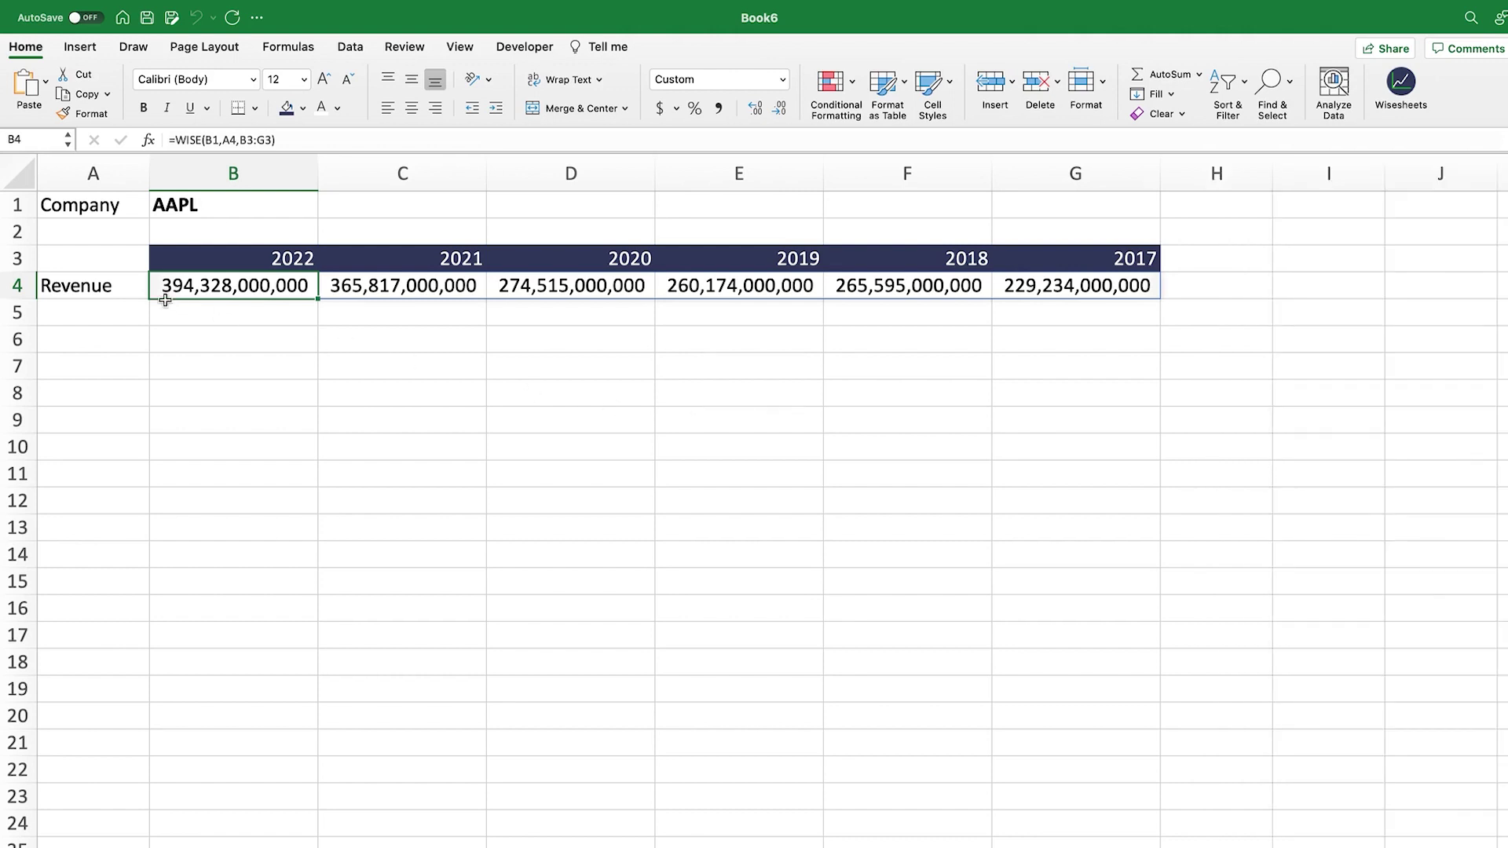
# Step: Insert a recommended Line chart from the year and revenue rows in A3:G4
pyautogui.moveTo(120, 262); pyautogui.dragTo(1067, 295)
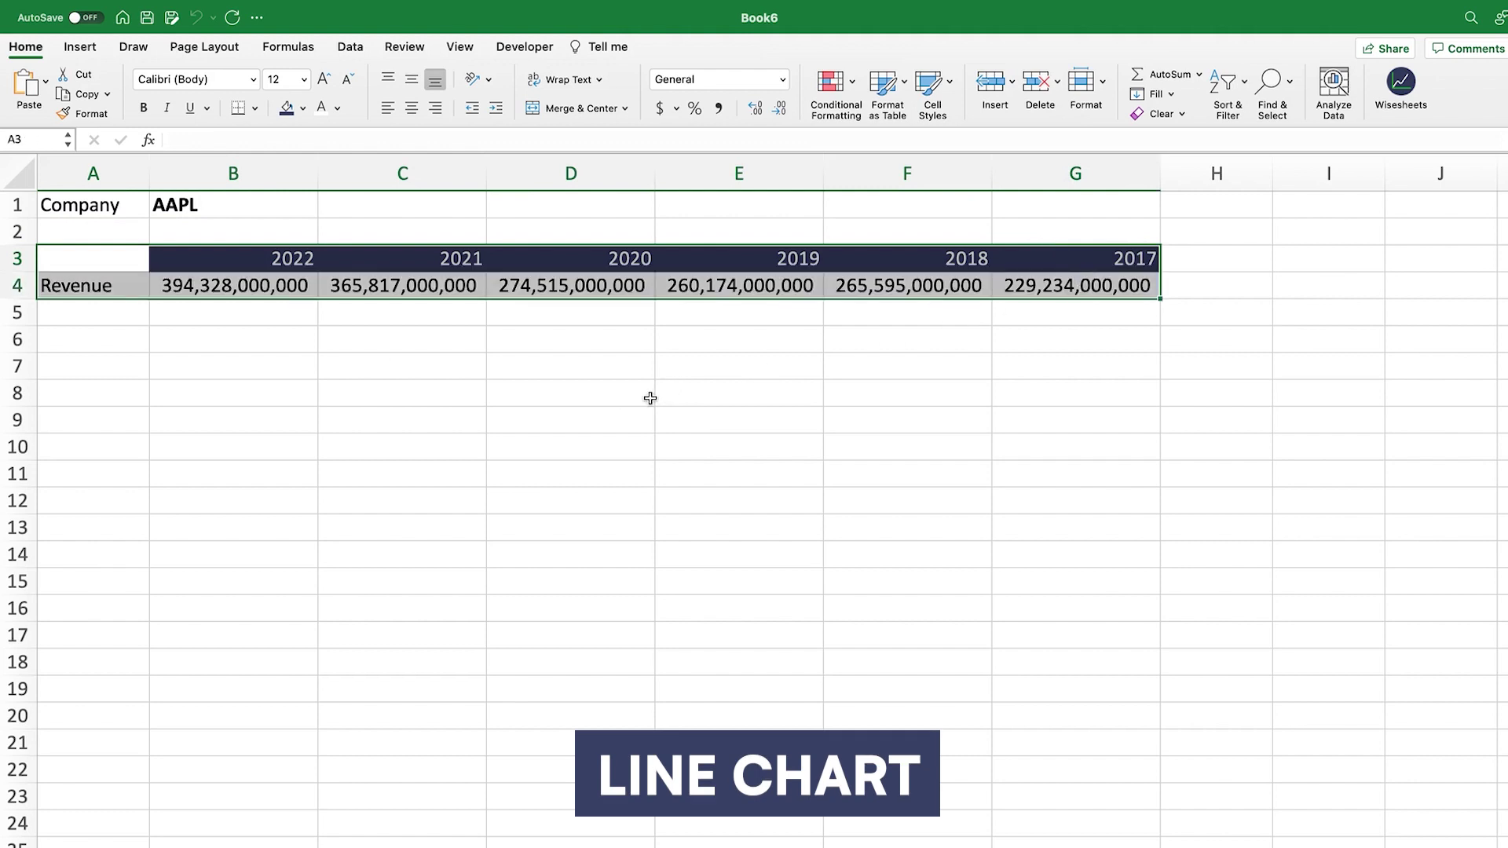
pyautogui.click(707, 606)
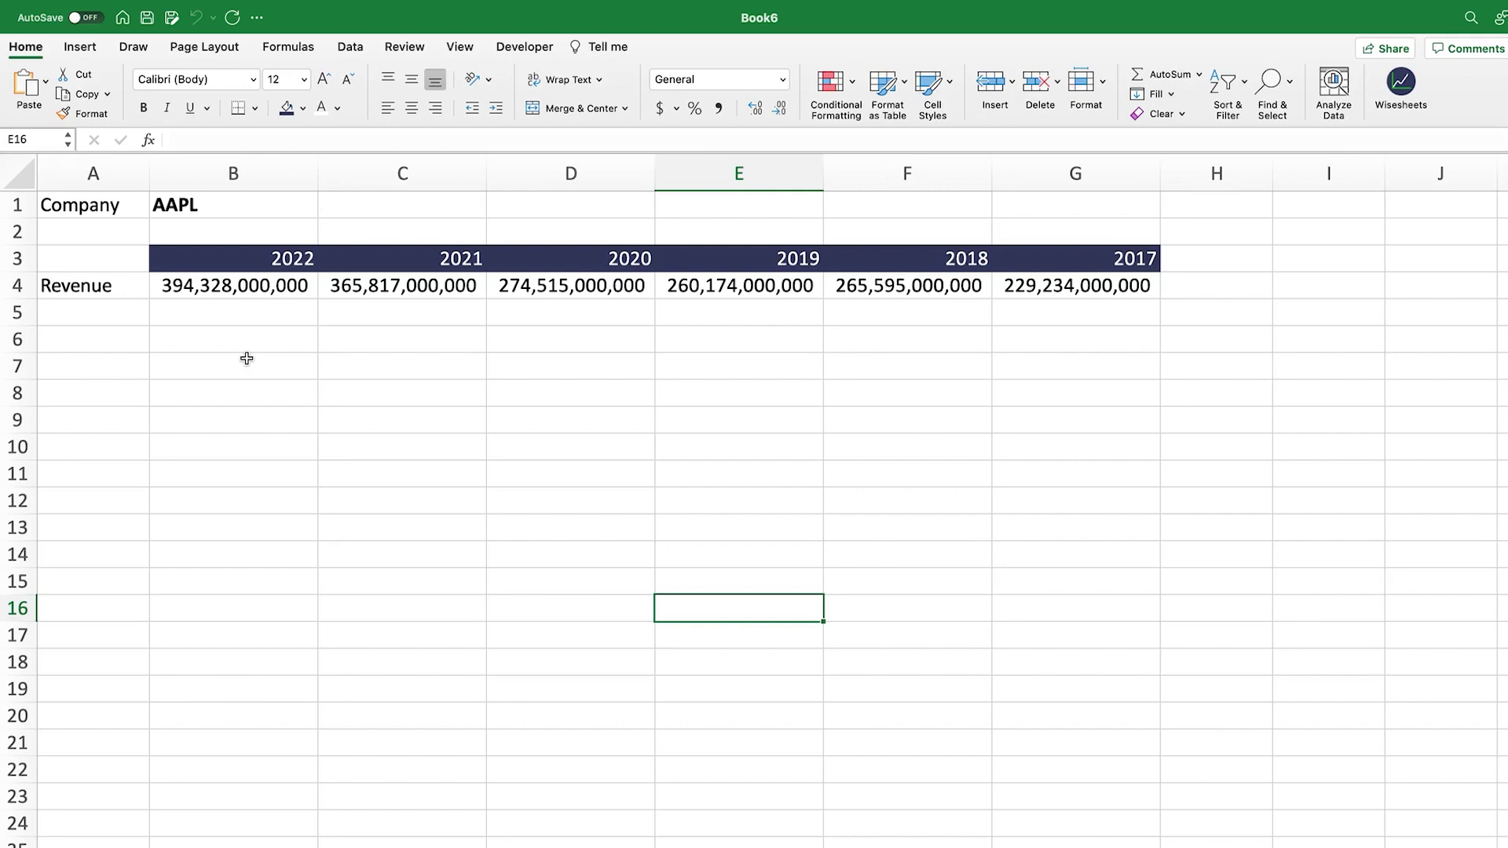
pyautogui.click(117, 259)
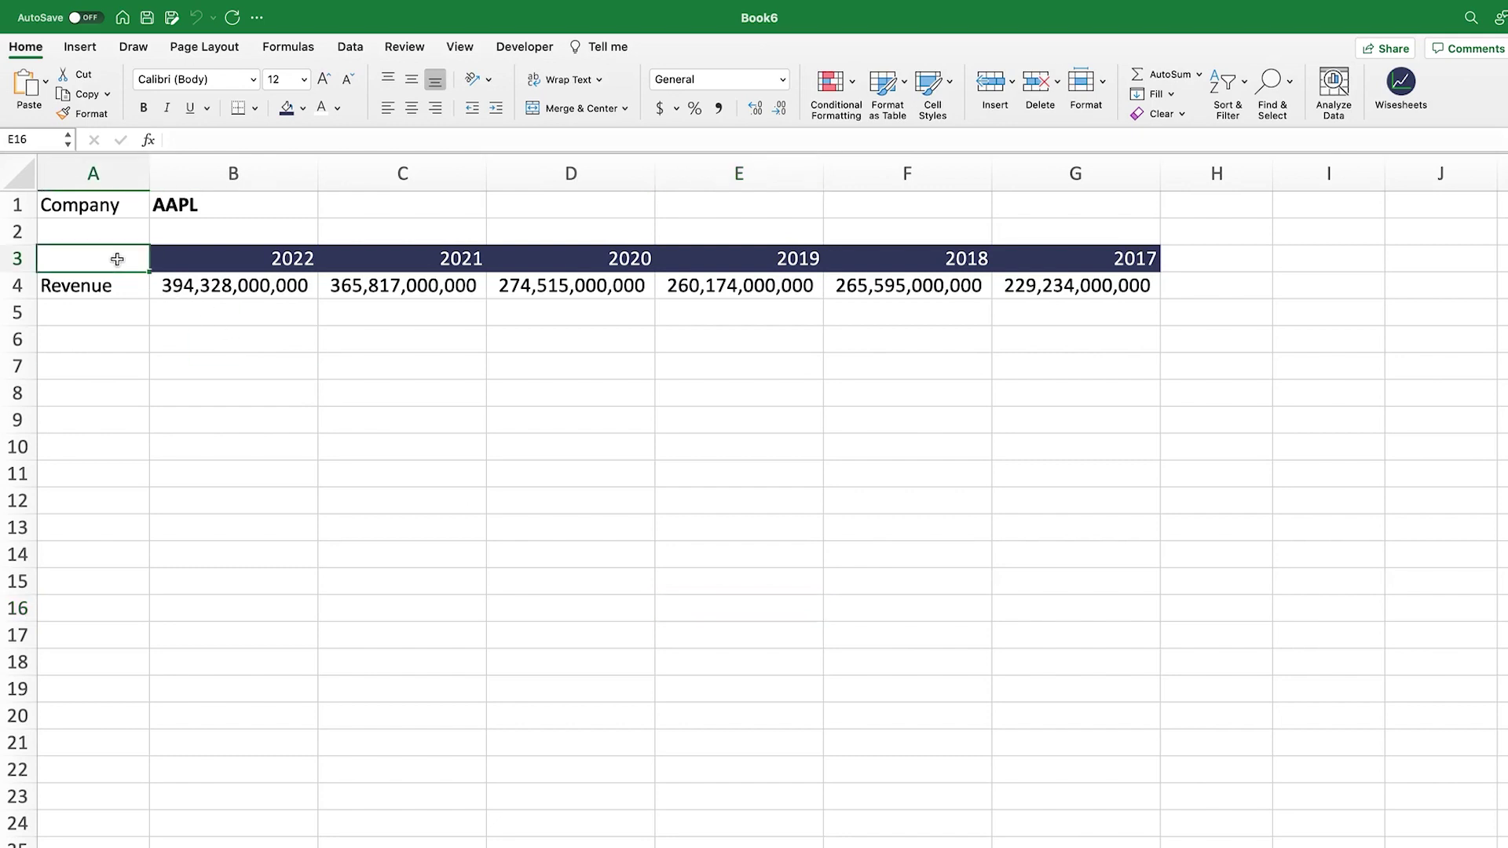
pyautogui.moveTo(117, 259); pyautogui.dragTo(1147, 281)
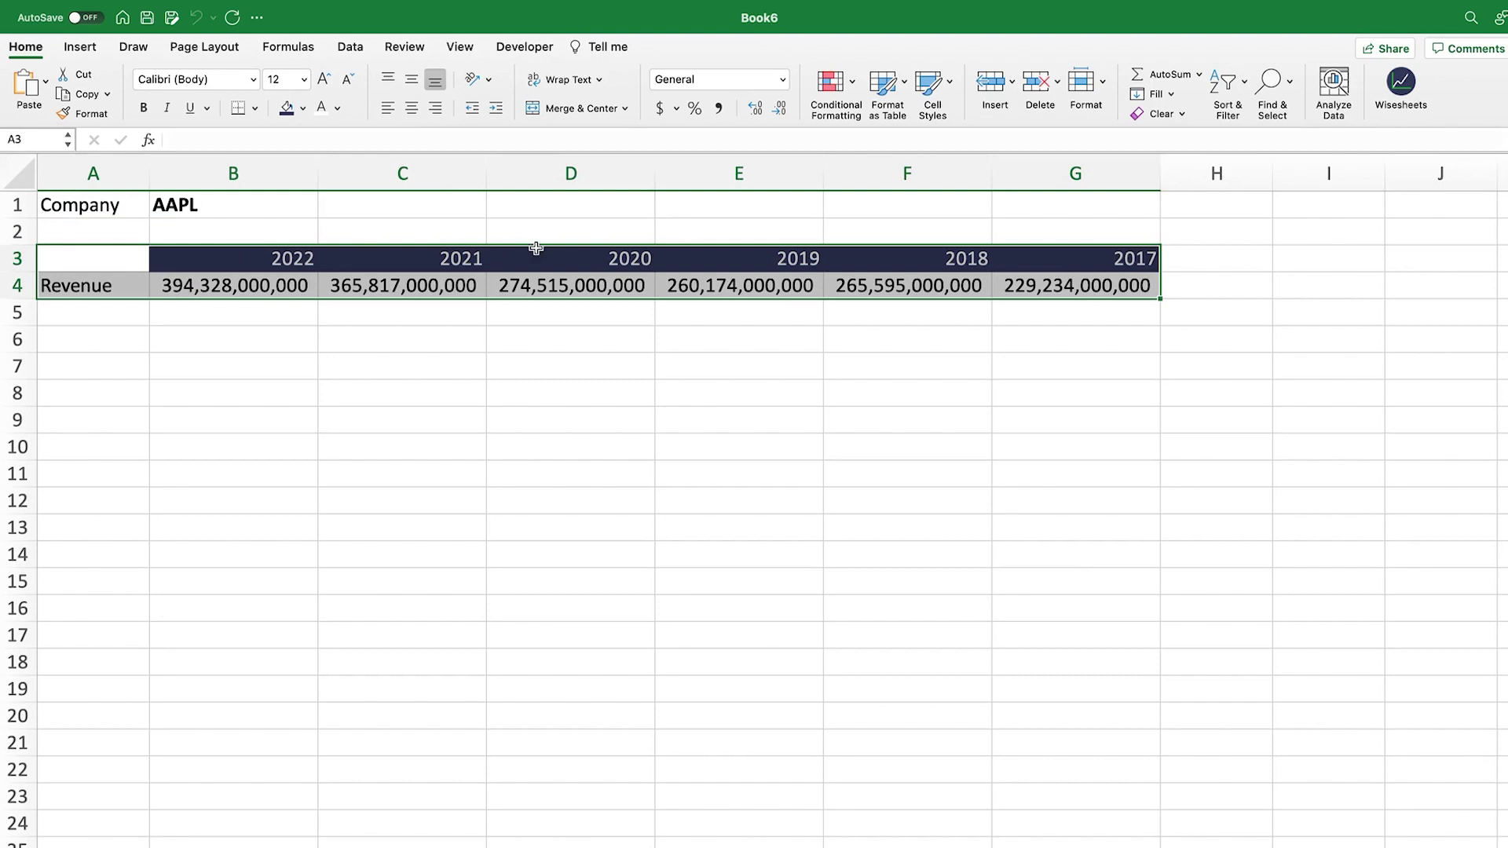
pyautogui.click(76, 51)
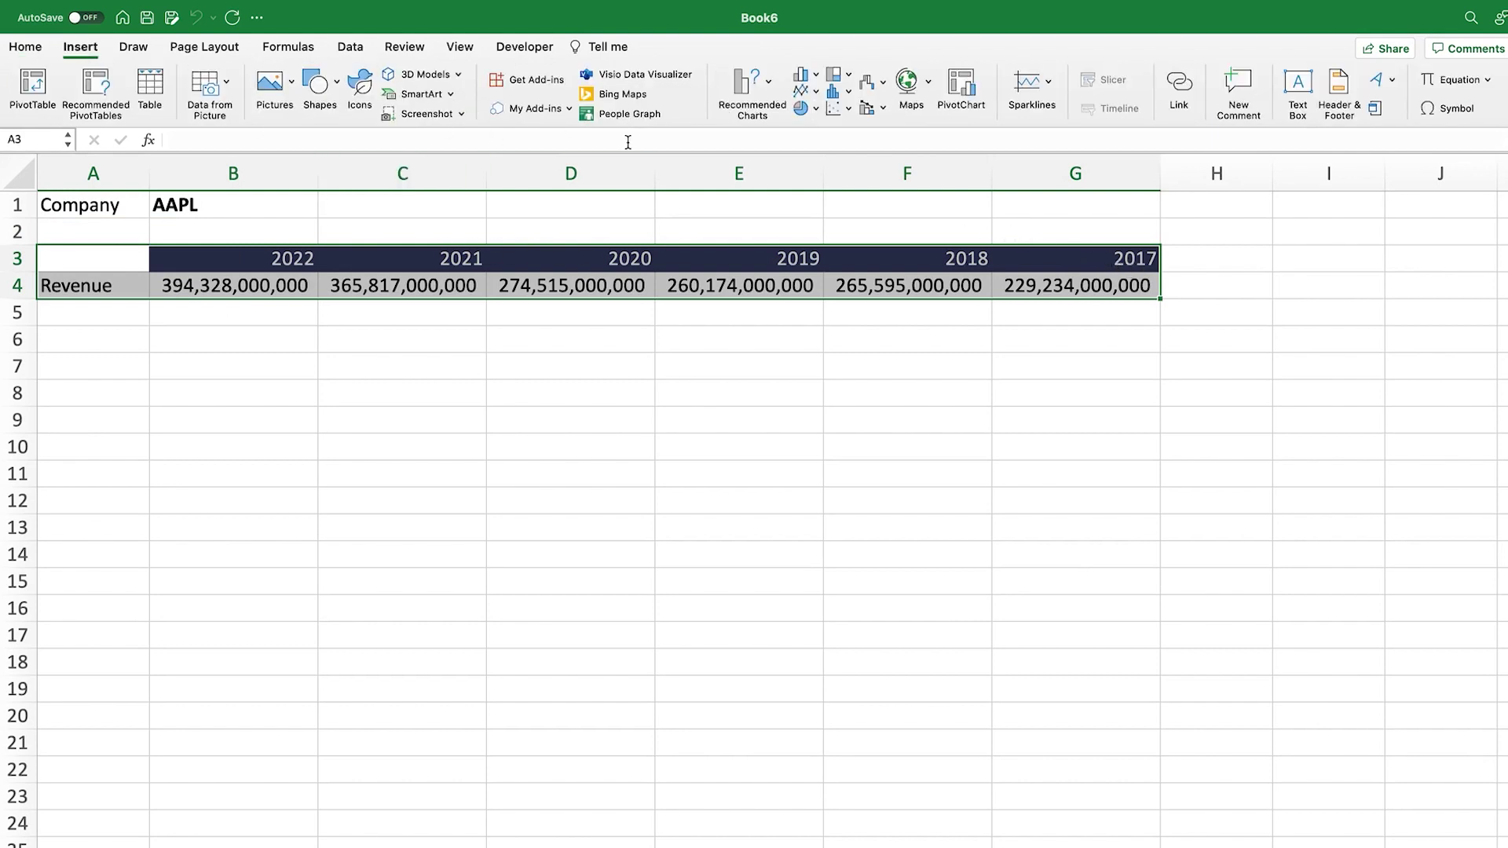
pyautogui.click(740, 87)
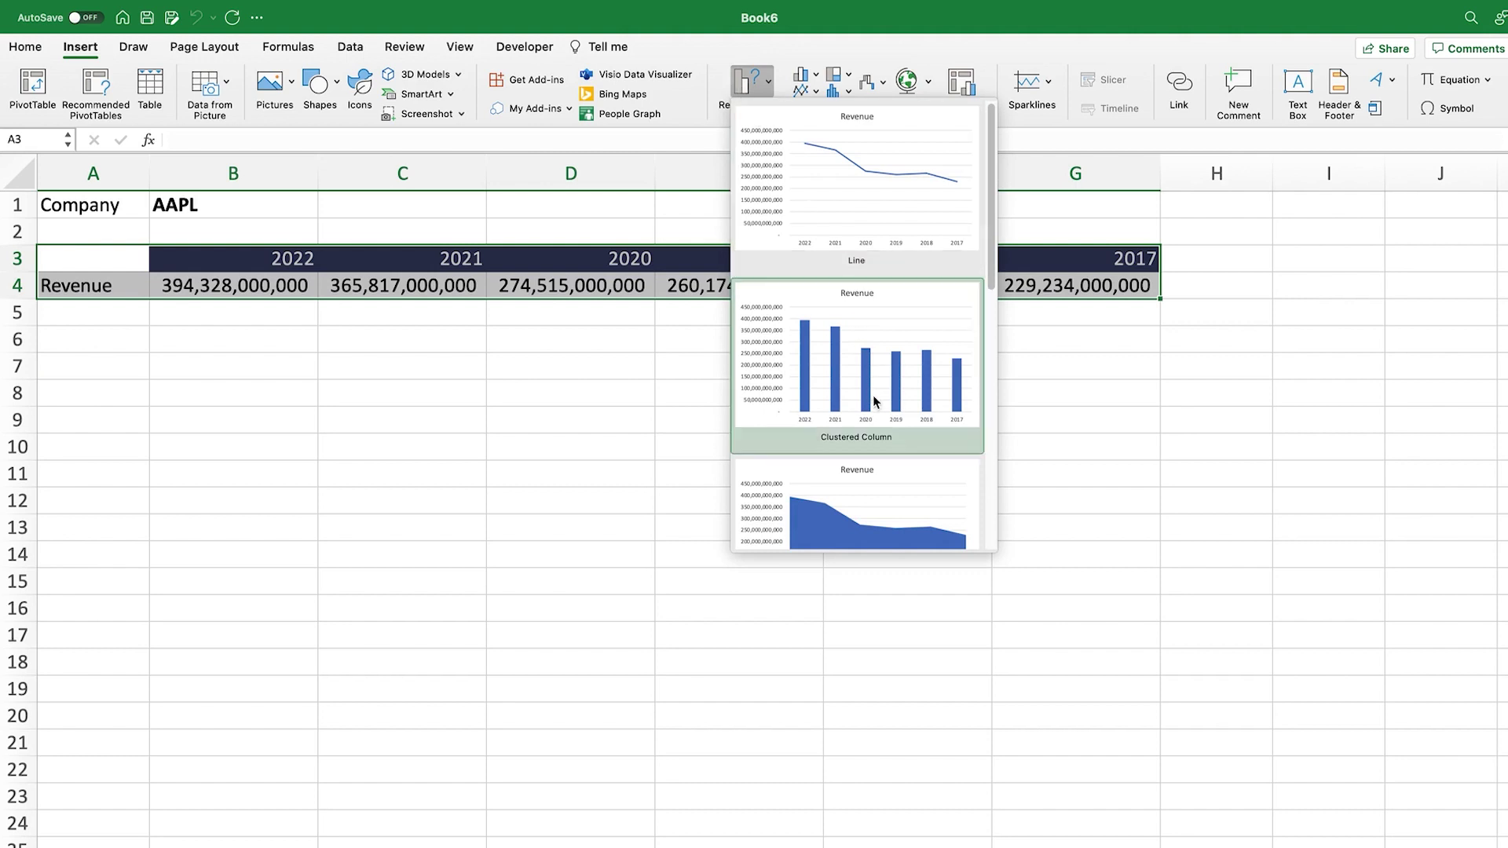
pyautogui.scroll(-5, 873, 398)
pyautogui.scroll(-2, 873, 398)
pyautogui.scroll(6, 898, 373)
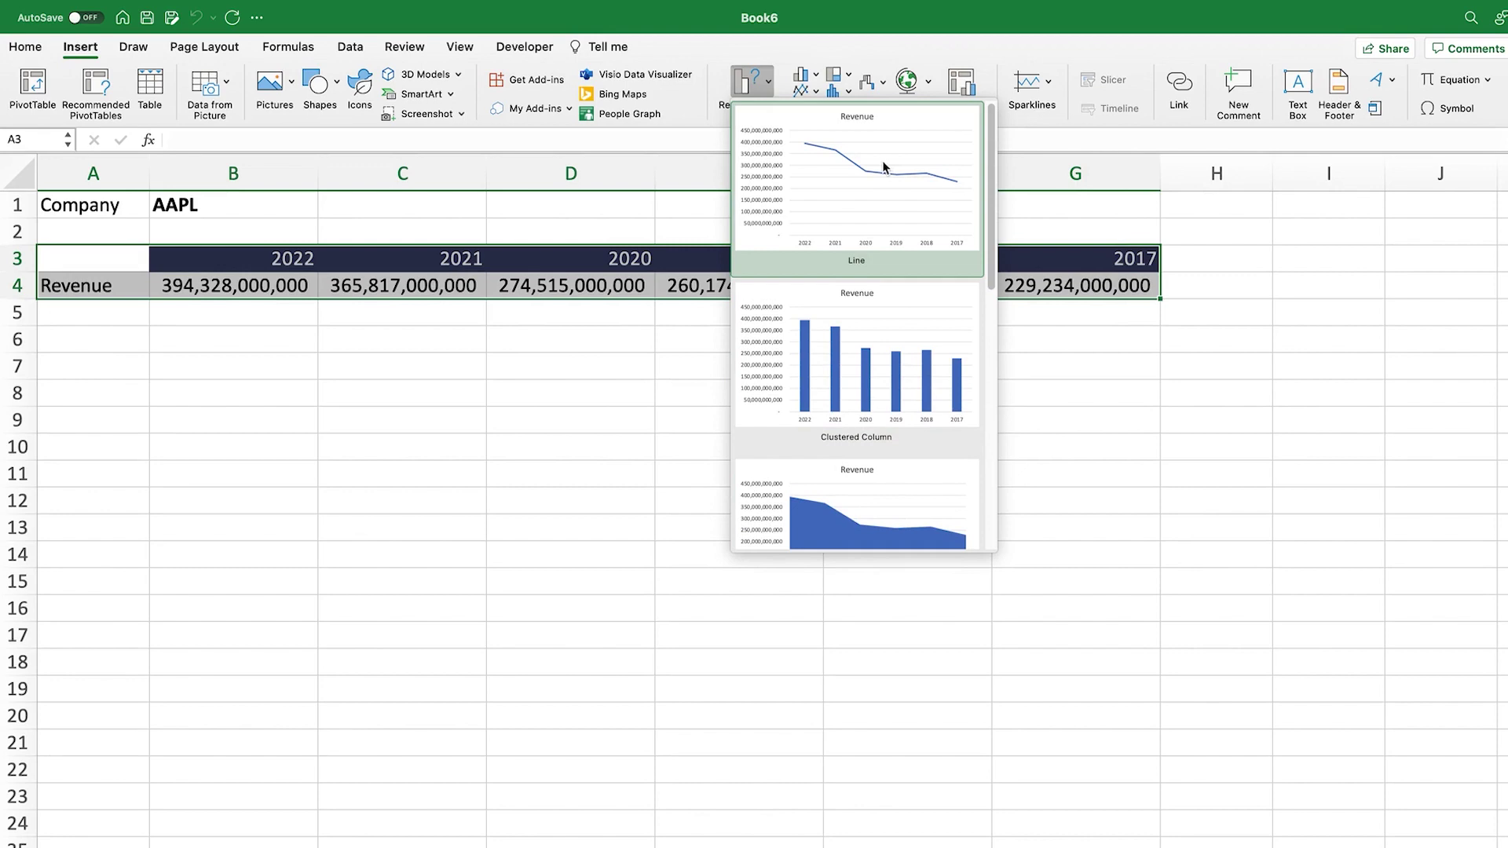
pyautogui.click(884, 168)
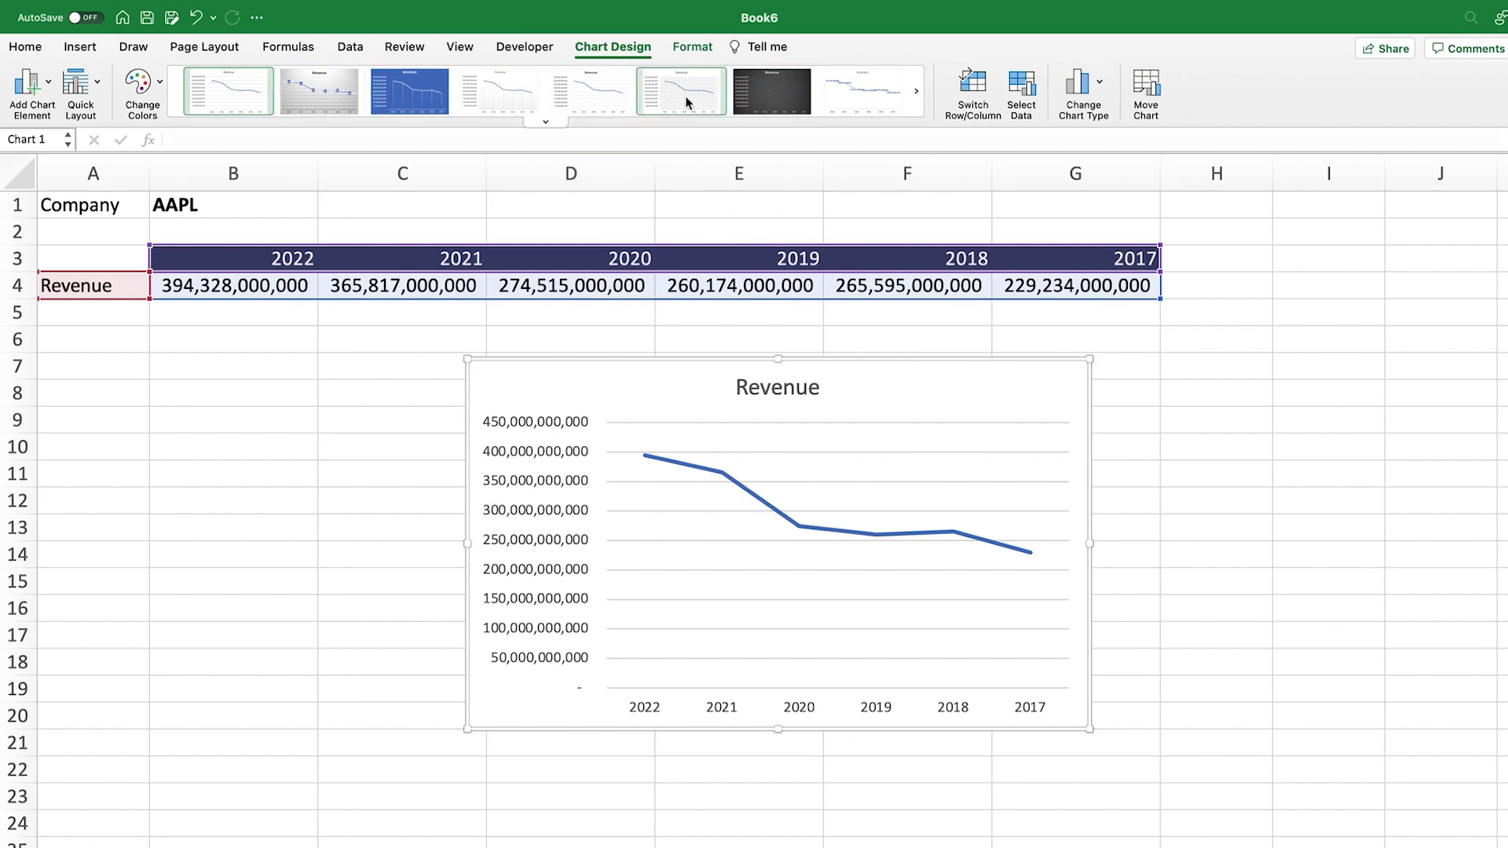
# Step: Preview the blue and grey gradient chart styles, and apply the dark style with data labels to the line chart
pyautogui.click(416, 103)
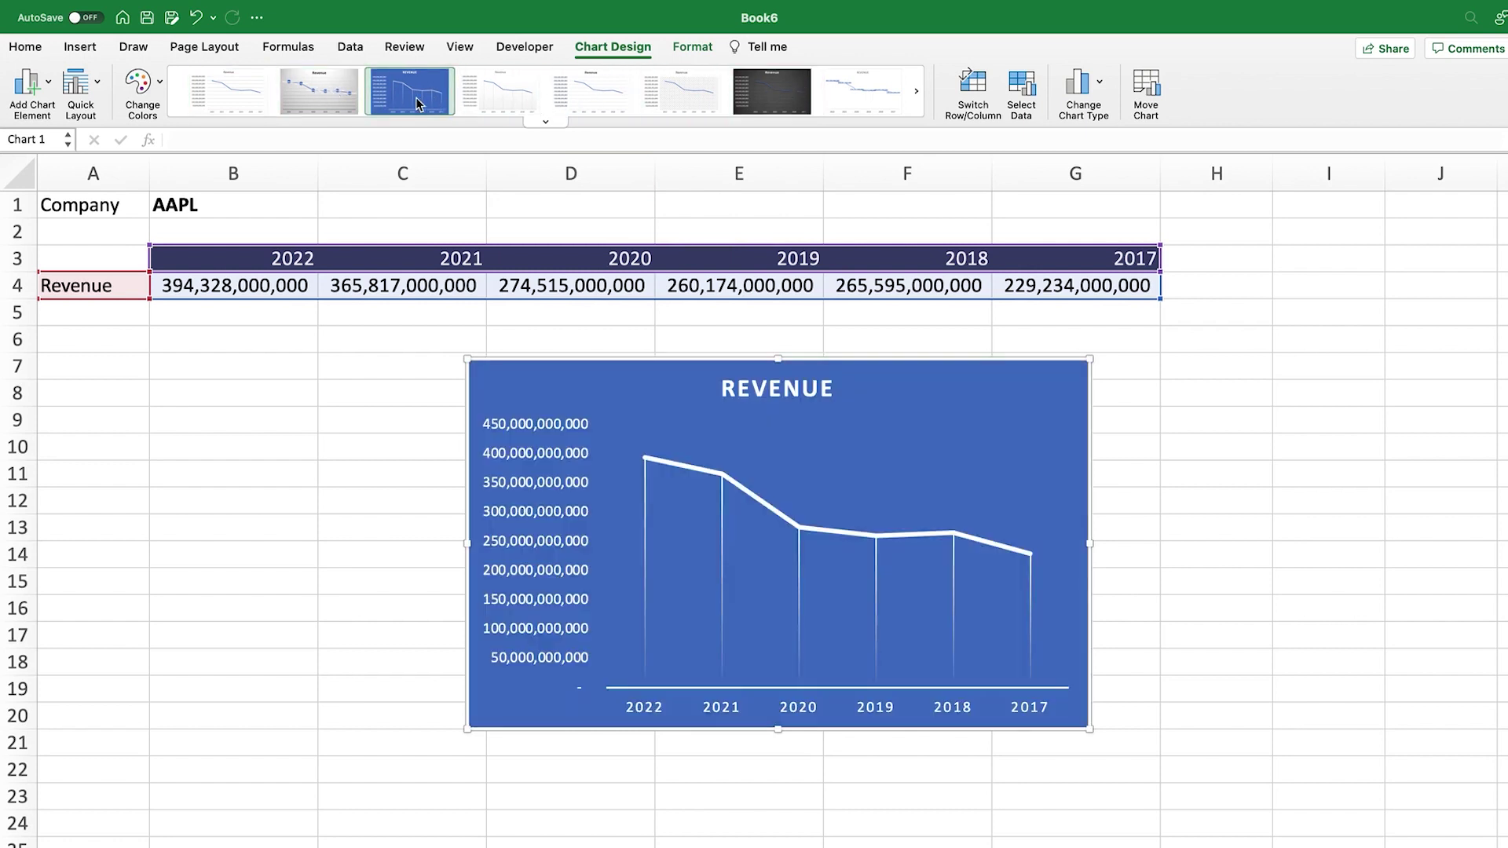
pyautogui.click(337, 96)
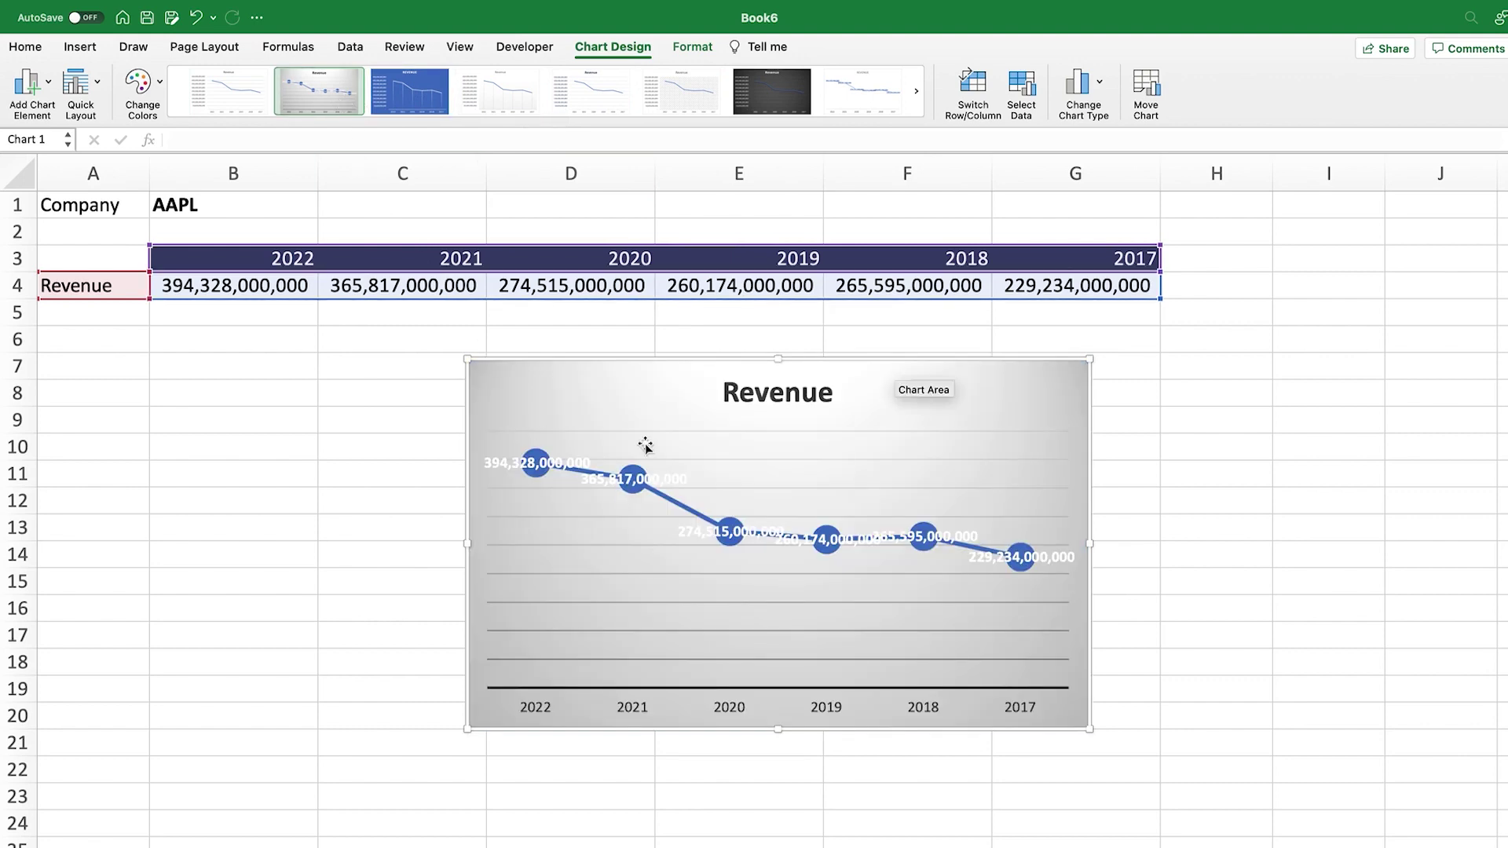
pyautogui.click(766, 105)
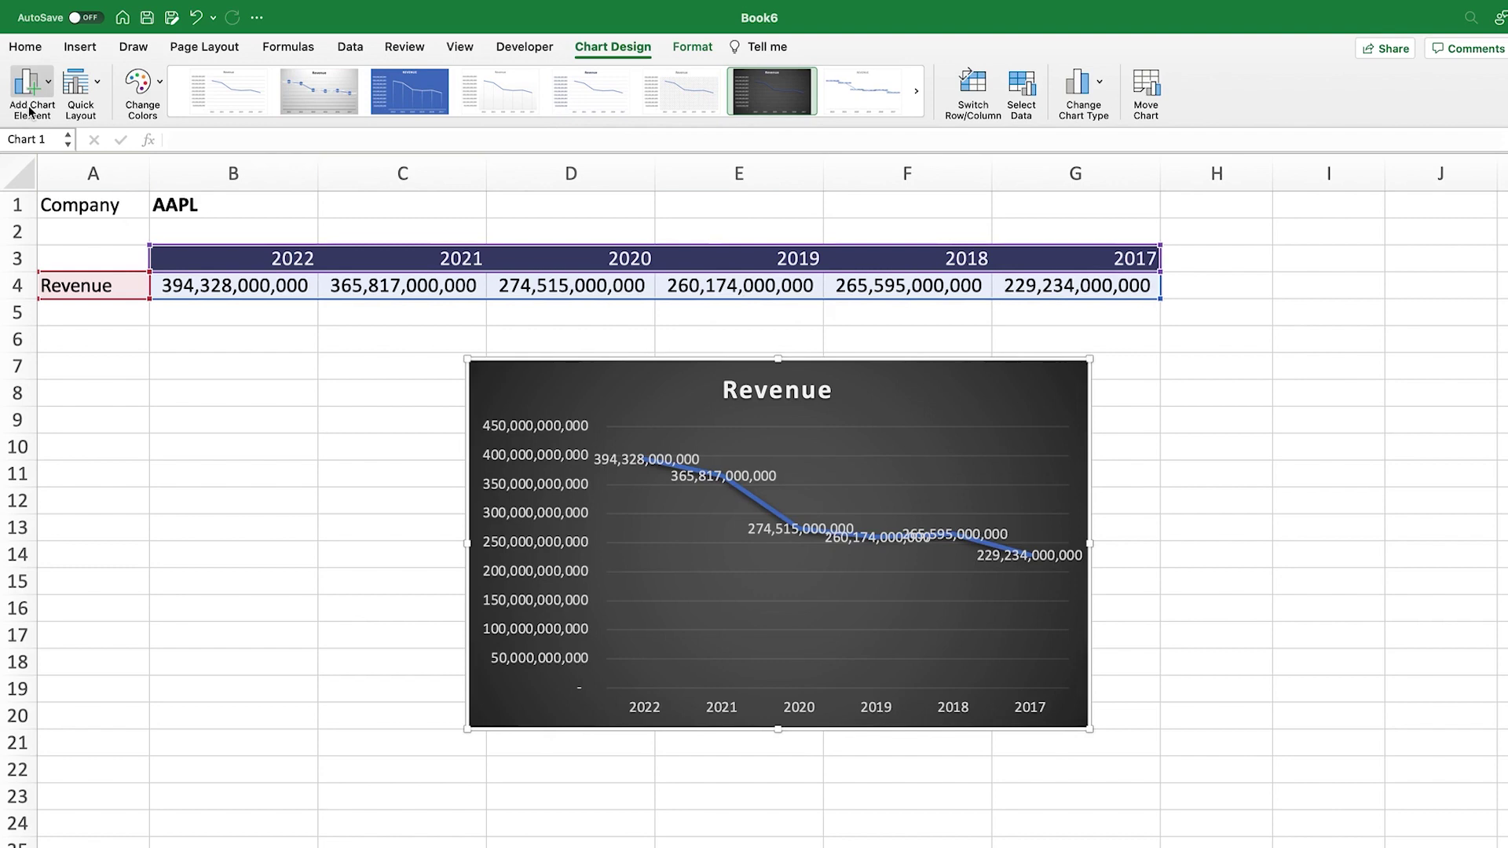
# Step: Browse the quick layouts and the chart elements available for the line chart without applying any
pyautogui.click(68, 96)
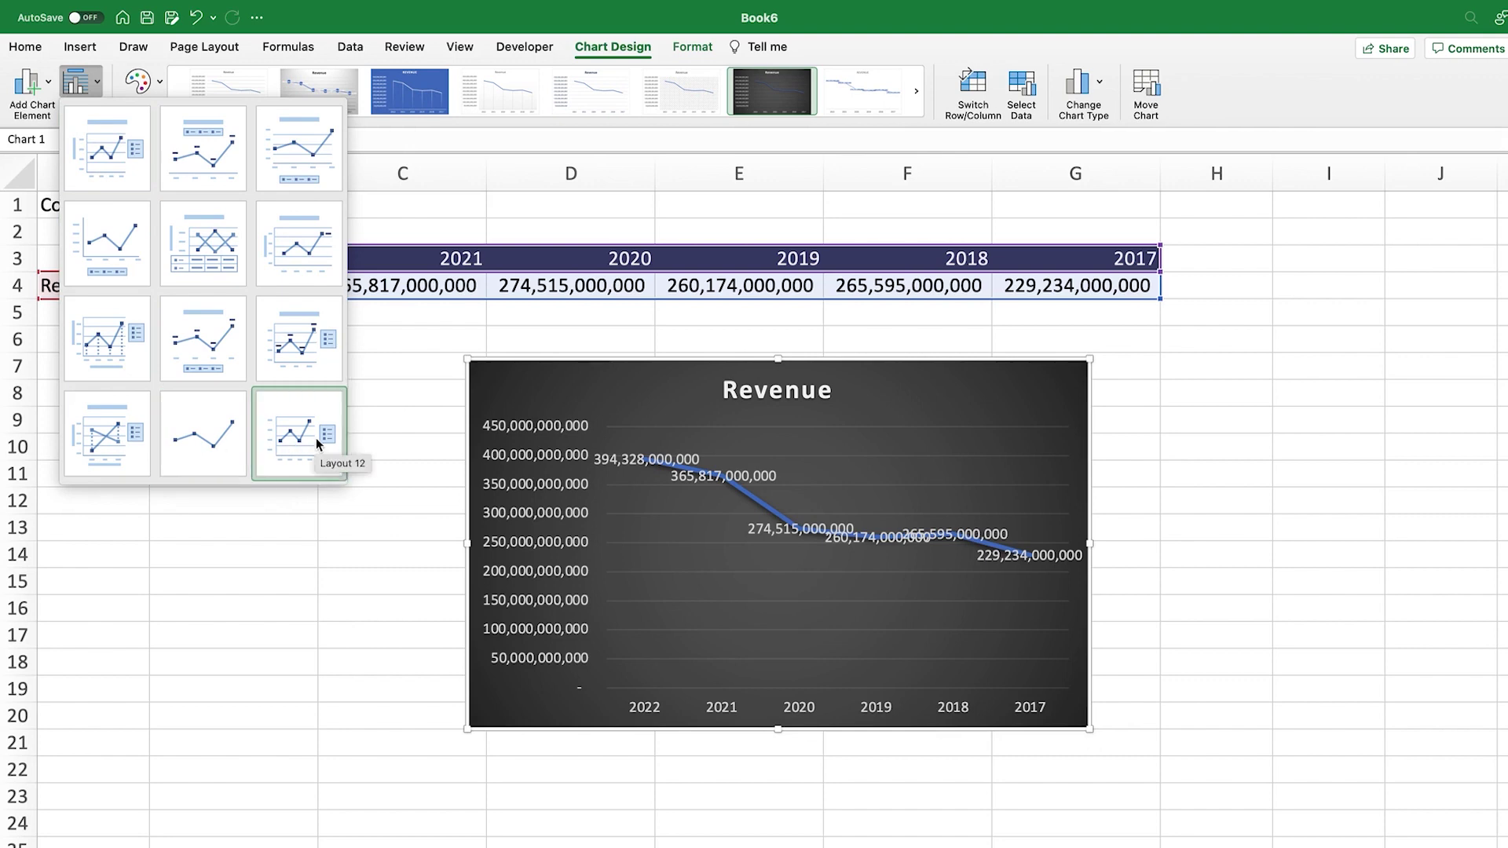
pyautogui.click(35, 108)
pyautogui.click(35, 107)
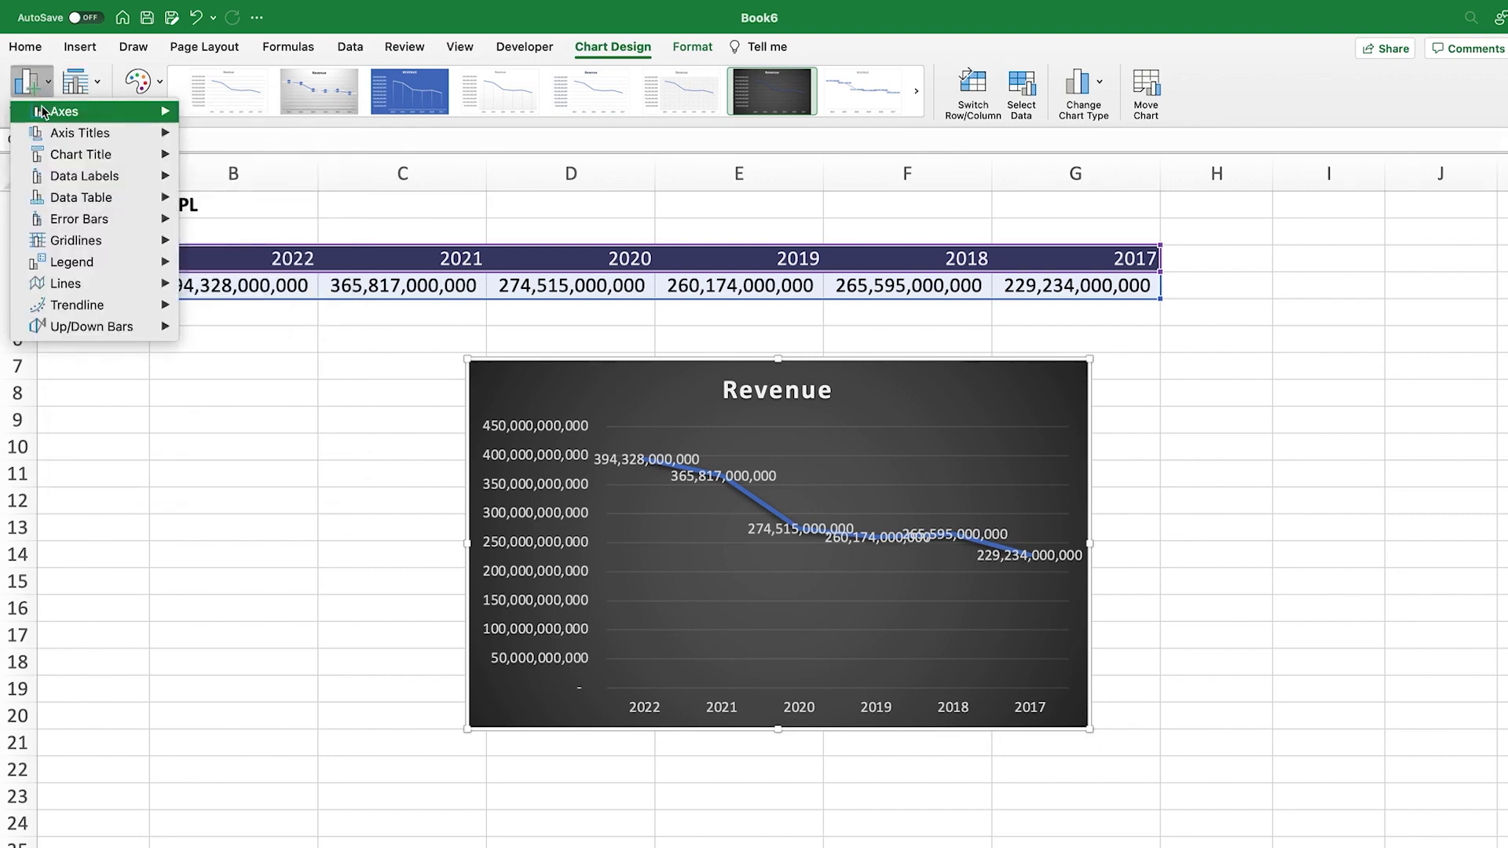
pyautogui.moveTo(69, 134)
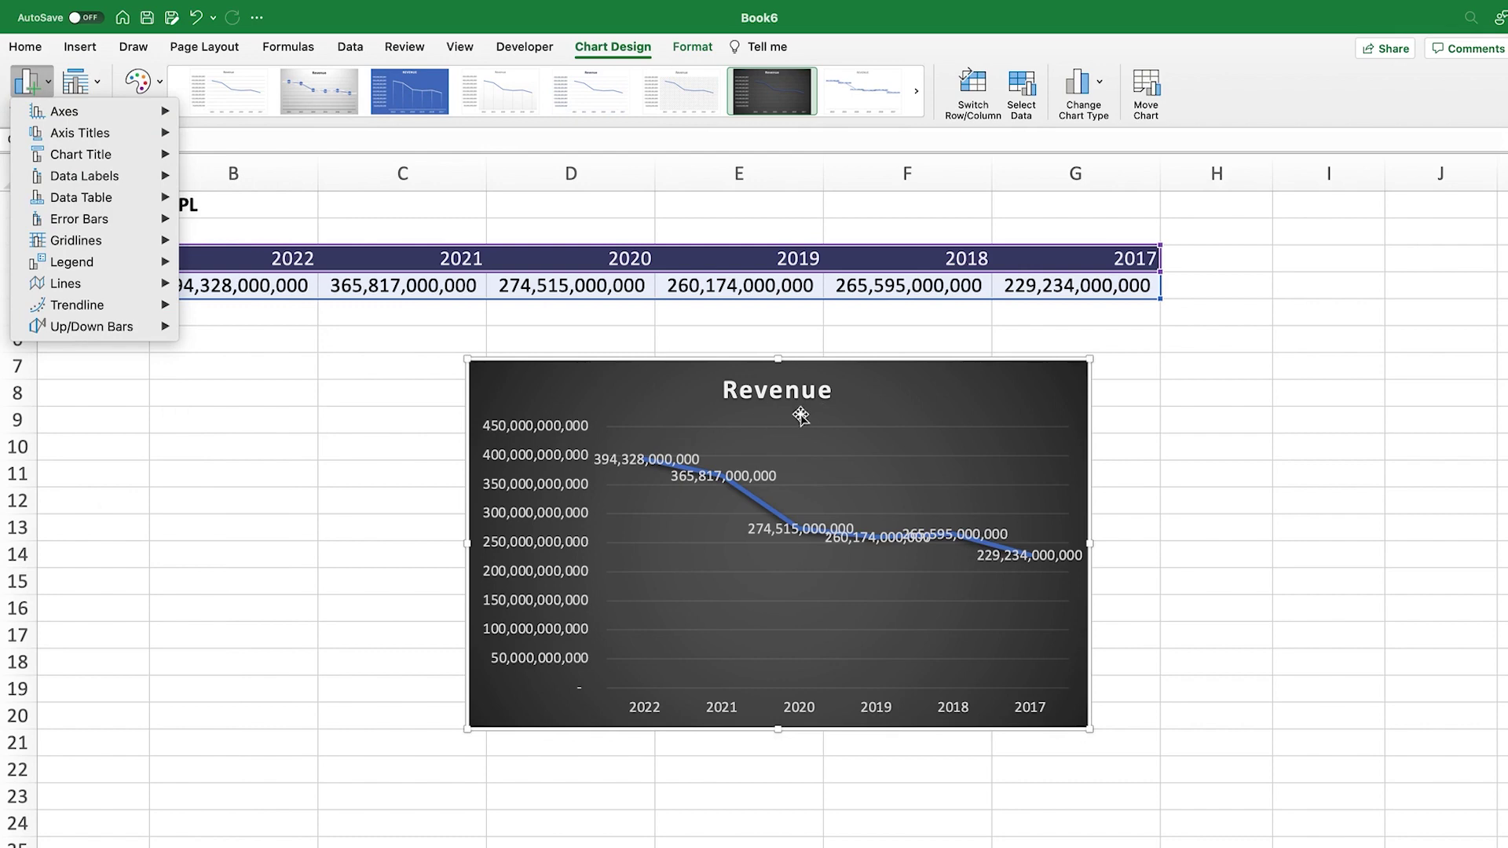
pyautogui.click(814, 392)
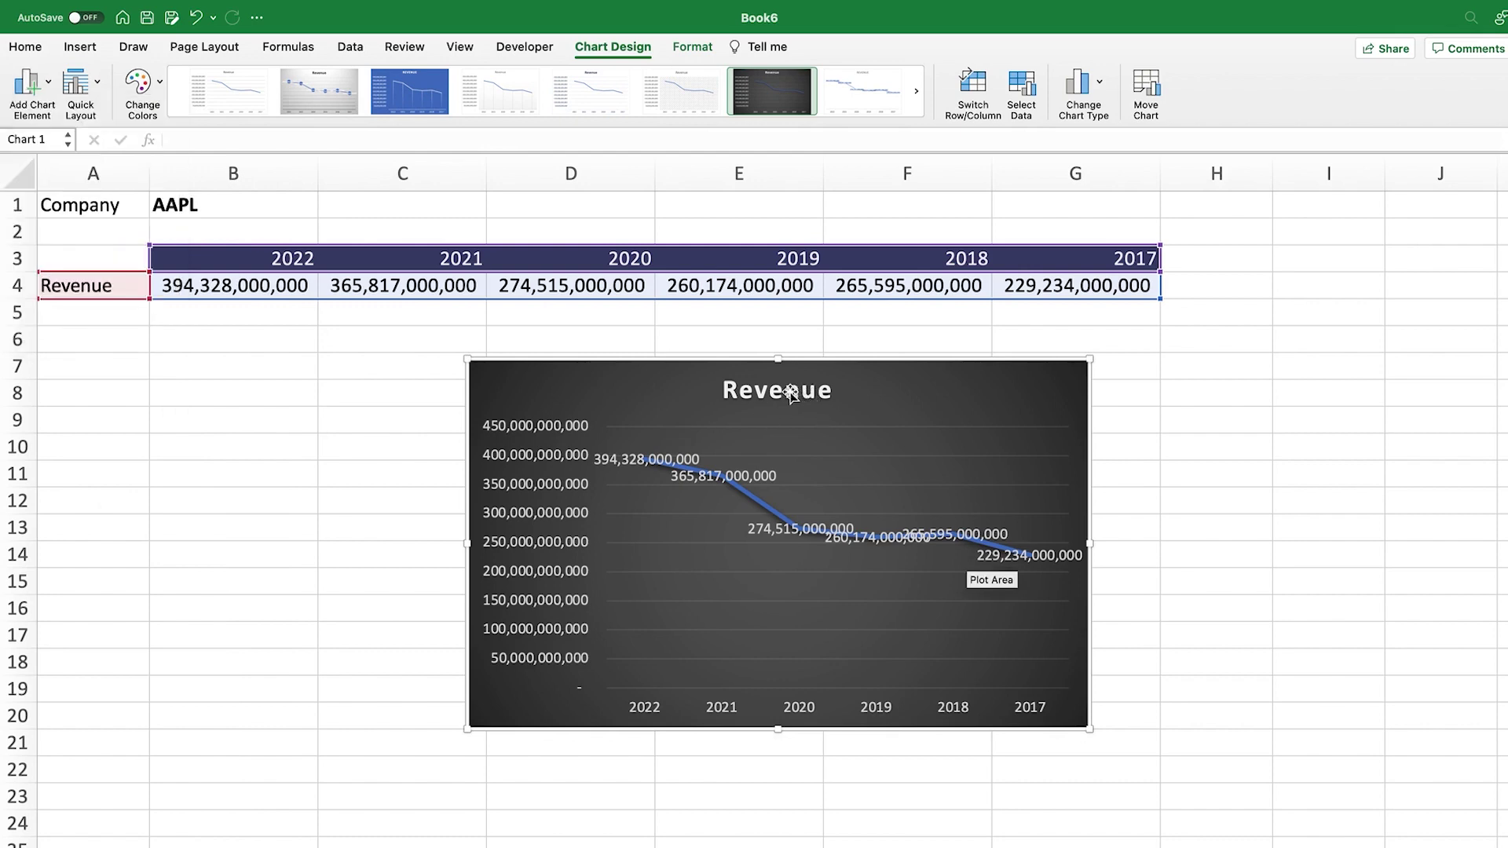
# Step: Change the chart title to "Apple's revenue over time" and close the title formatting options
pyautogui.click(792, 393)
pyautogui.doubleClick(791, 391)
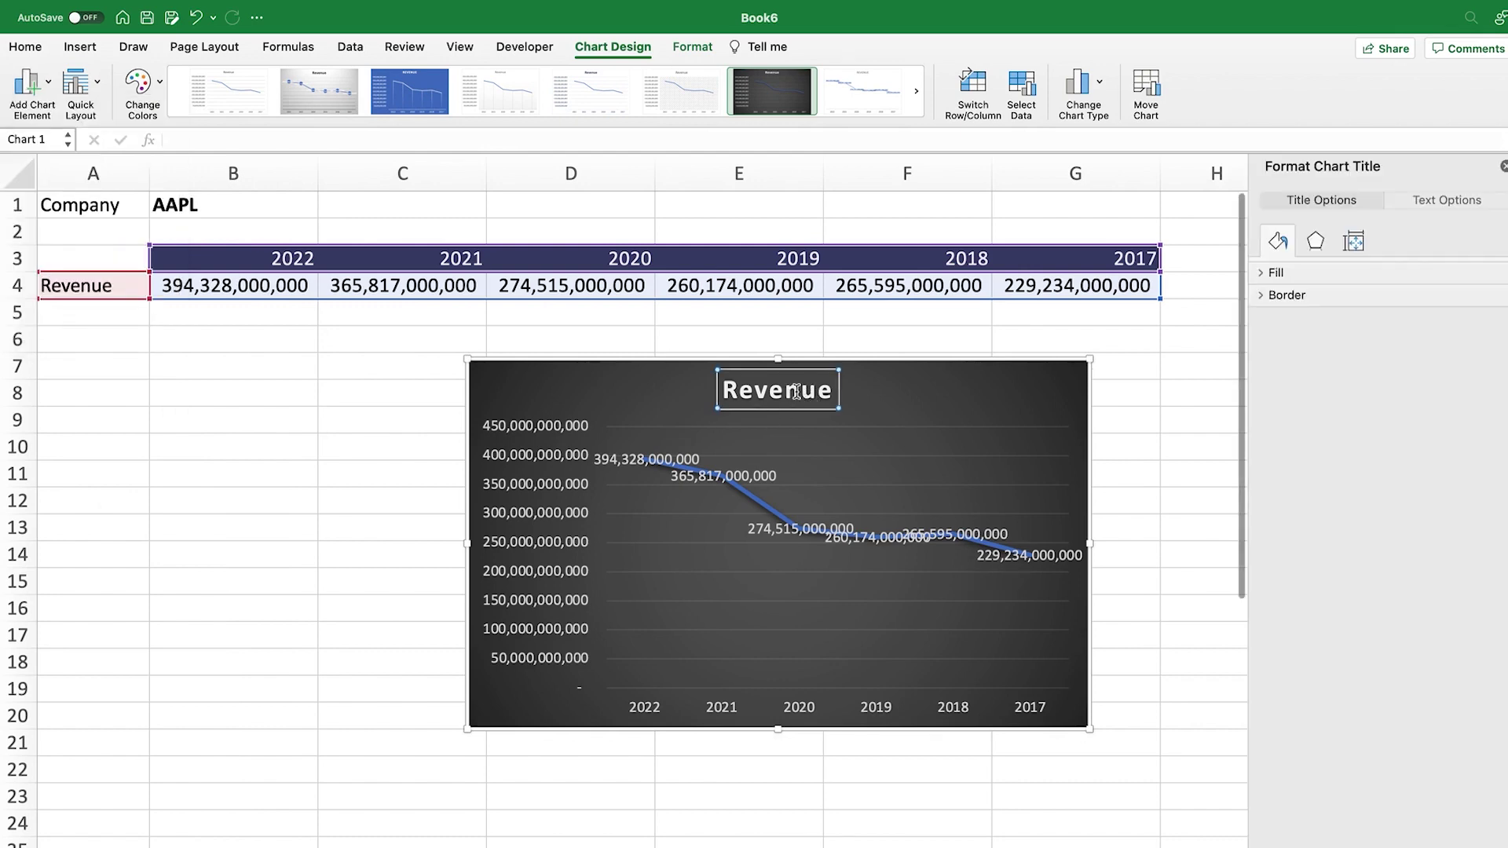
pyautogui.doubleClick(791, 390)
pyautogui.click(788, 391)
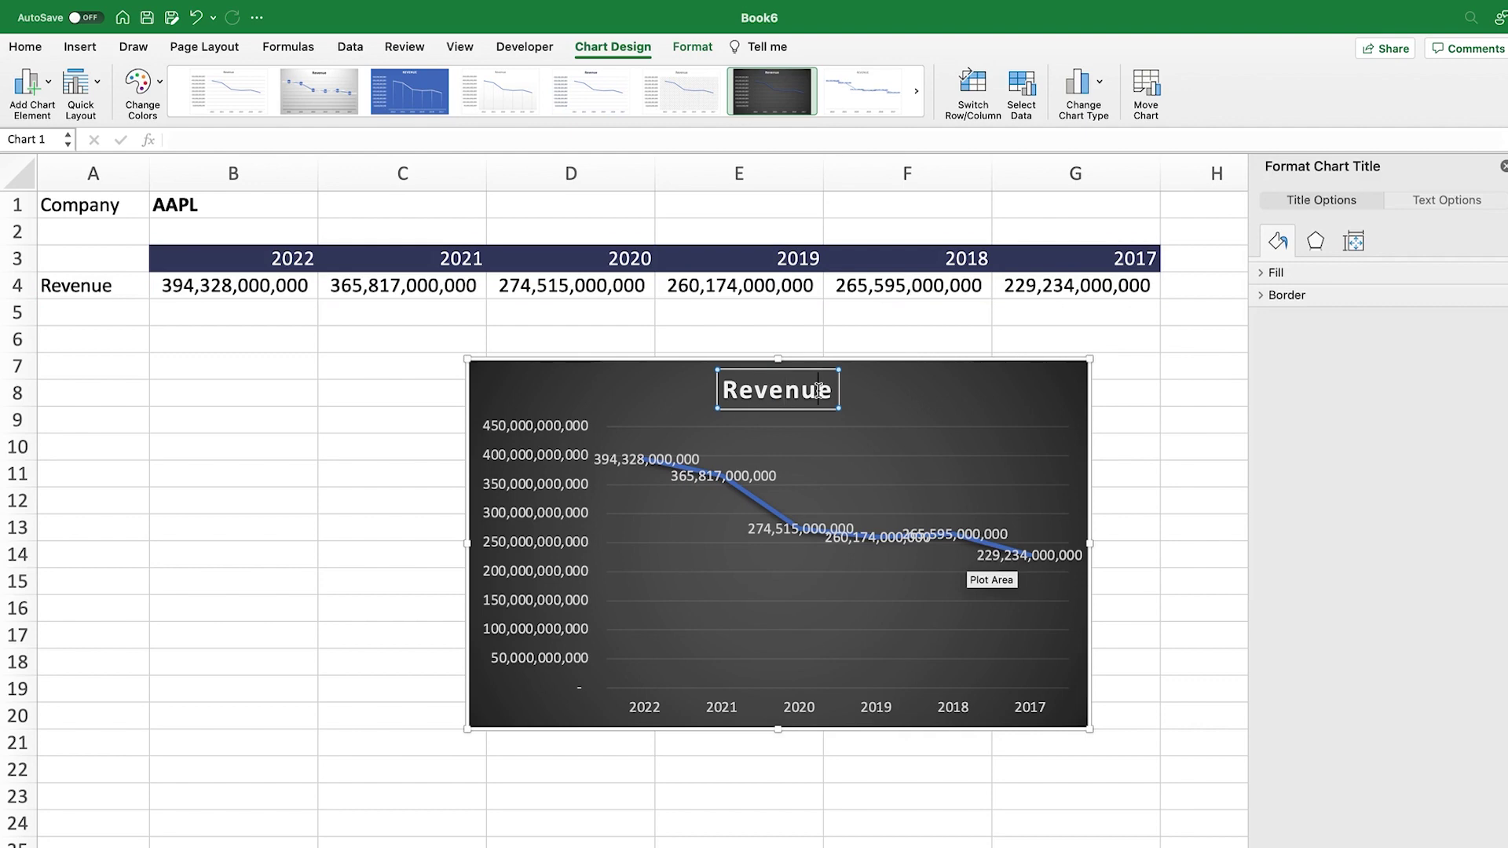
pyautogui.doubleClick(818, 391)
pyautogui.press('BackSpace')
pyautogui.write('A')
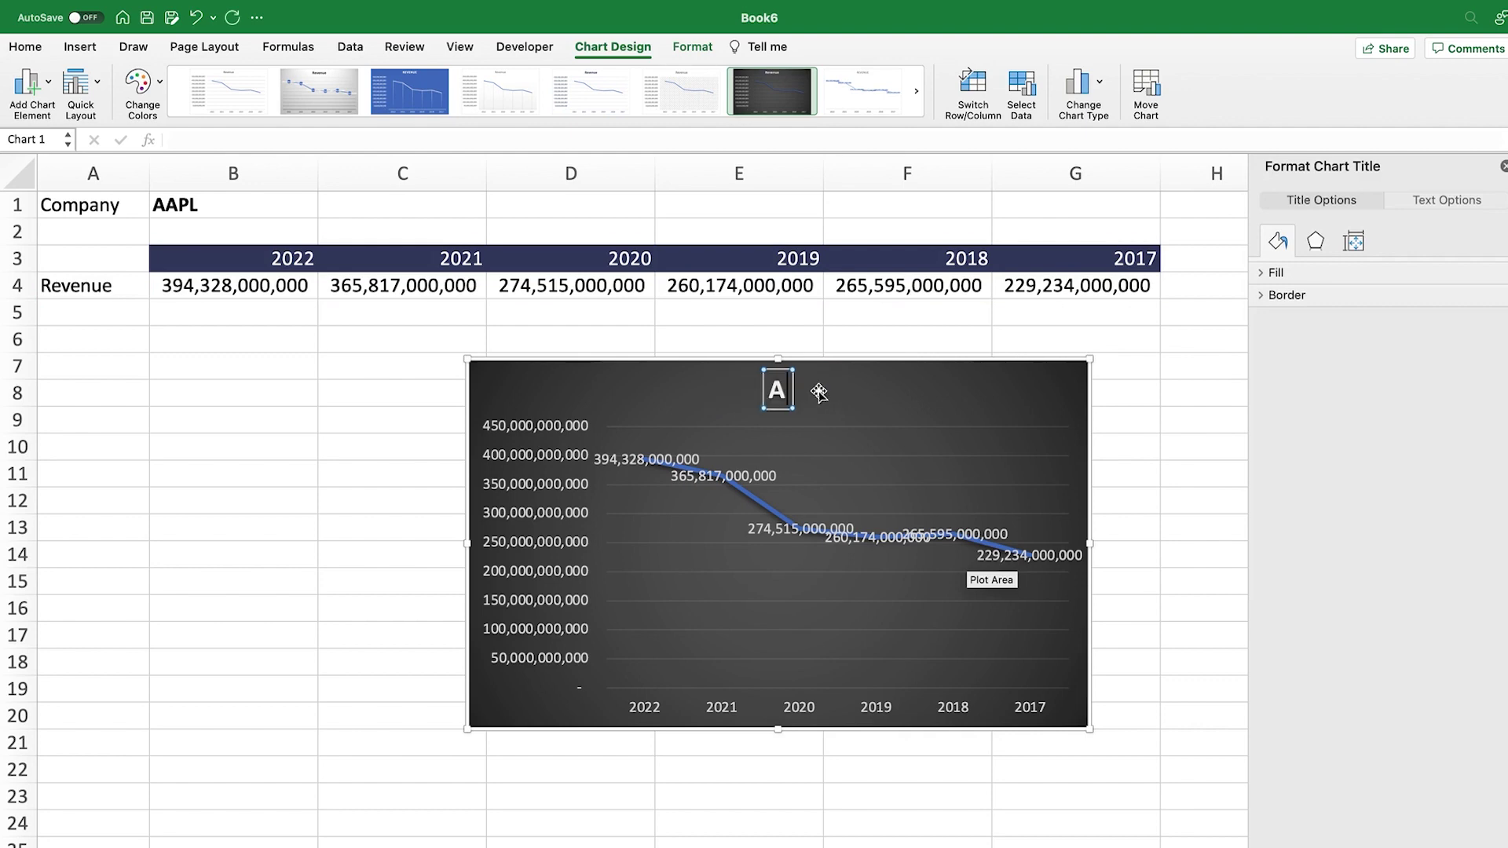
pyautogui.write('pple')
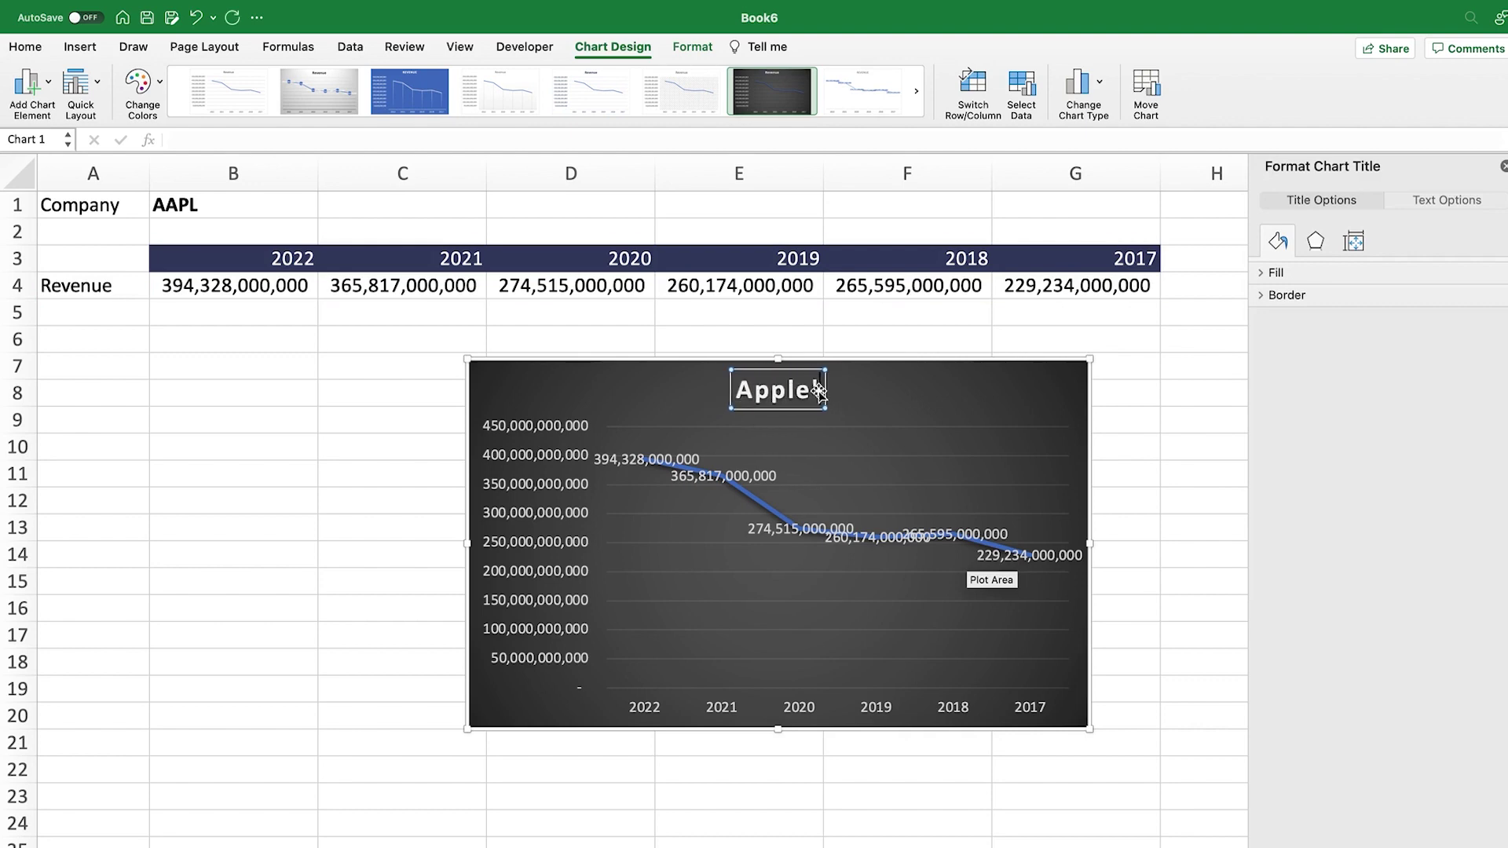
pyautogui.write("'s revenue")
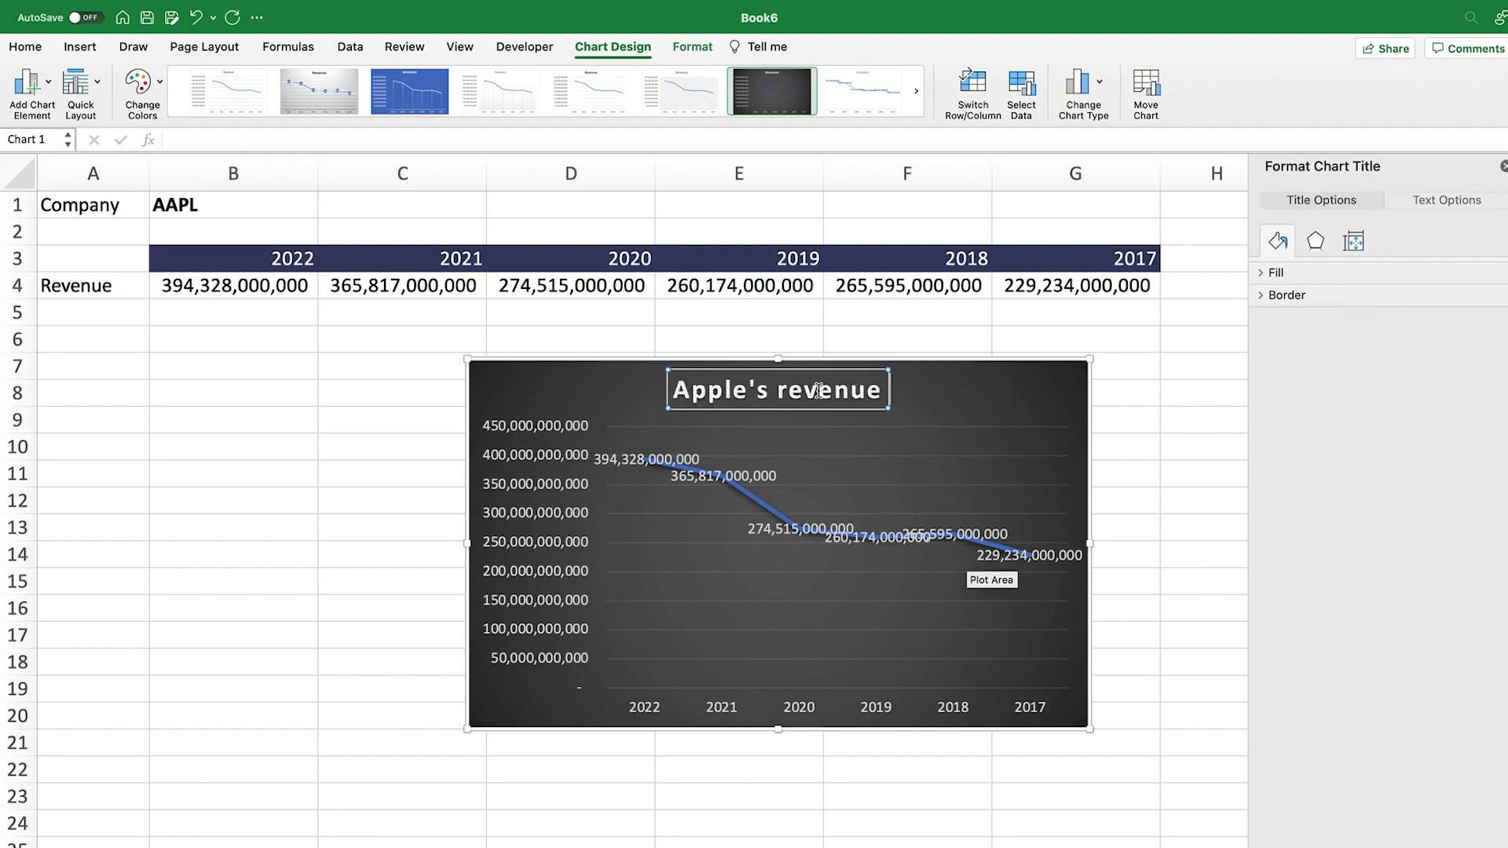
pyautogui.write(' over time')
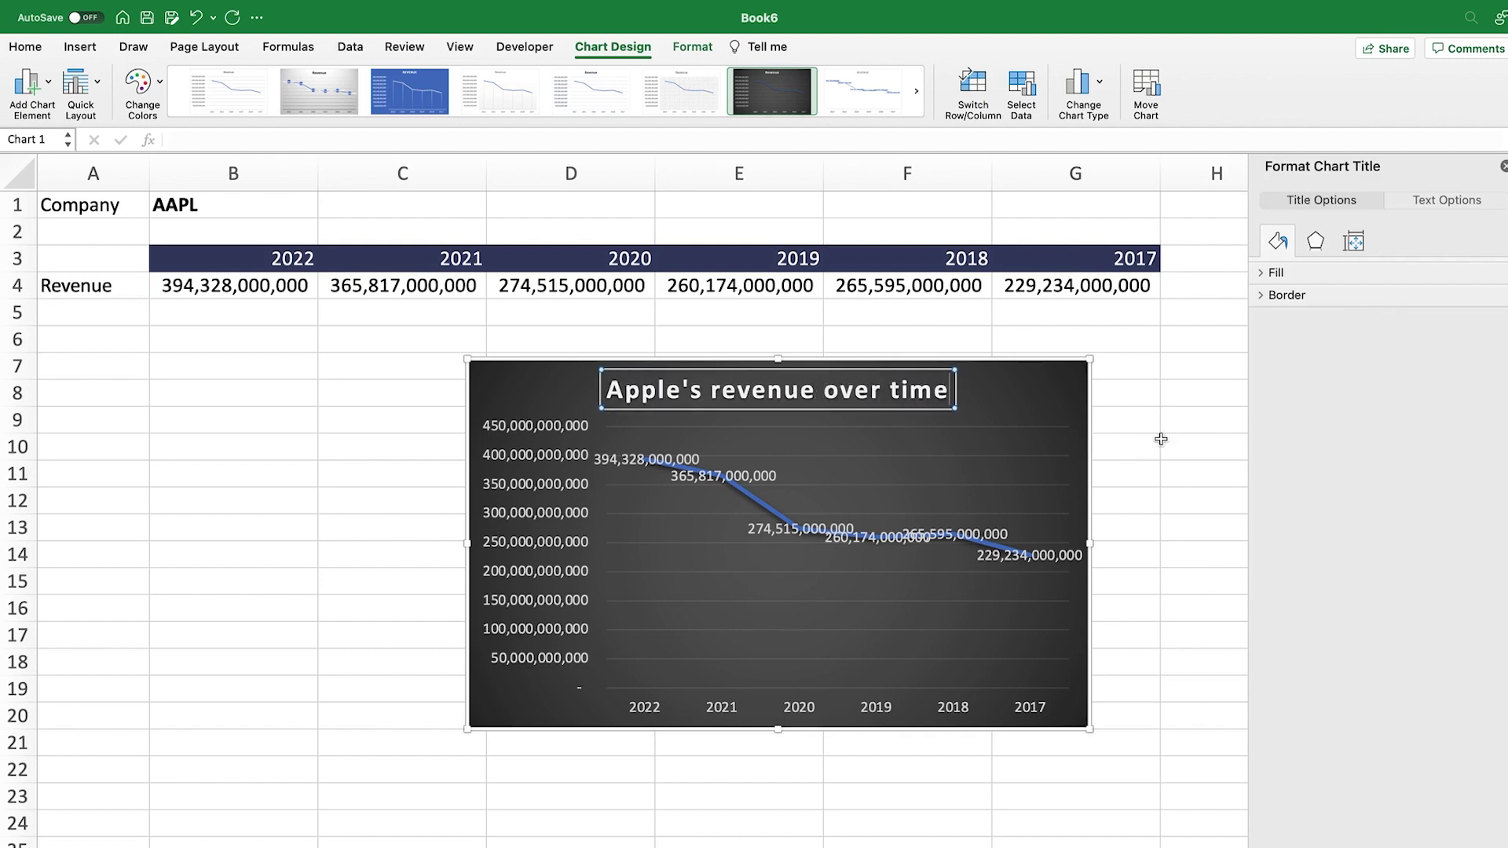
pyautogui.click(1504, 166)
pyautogui.click(1286, 450)
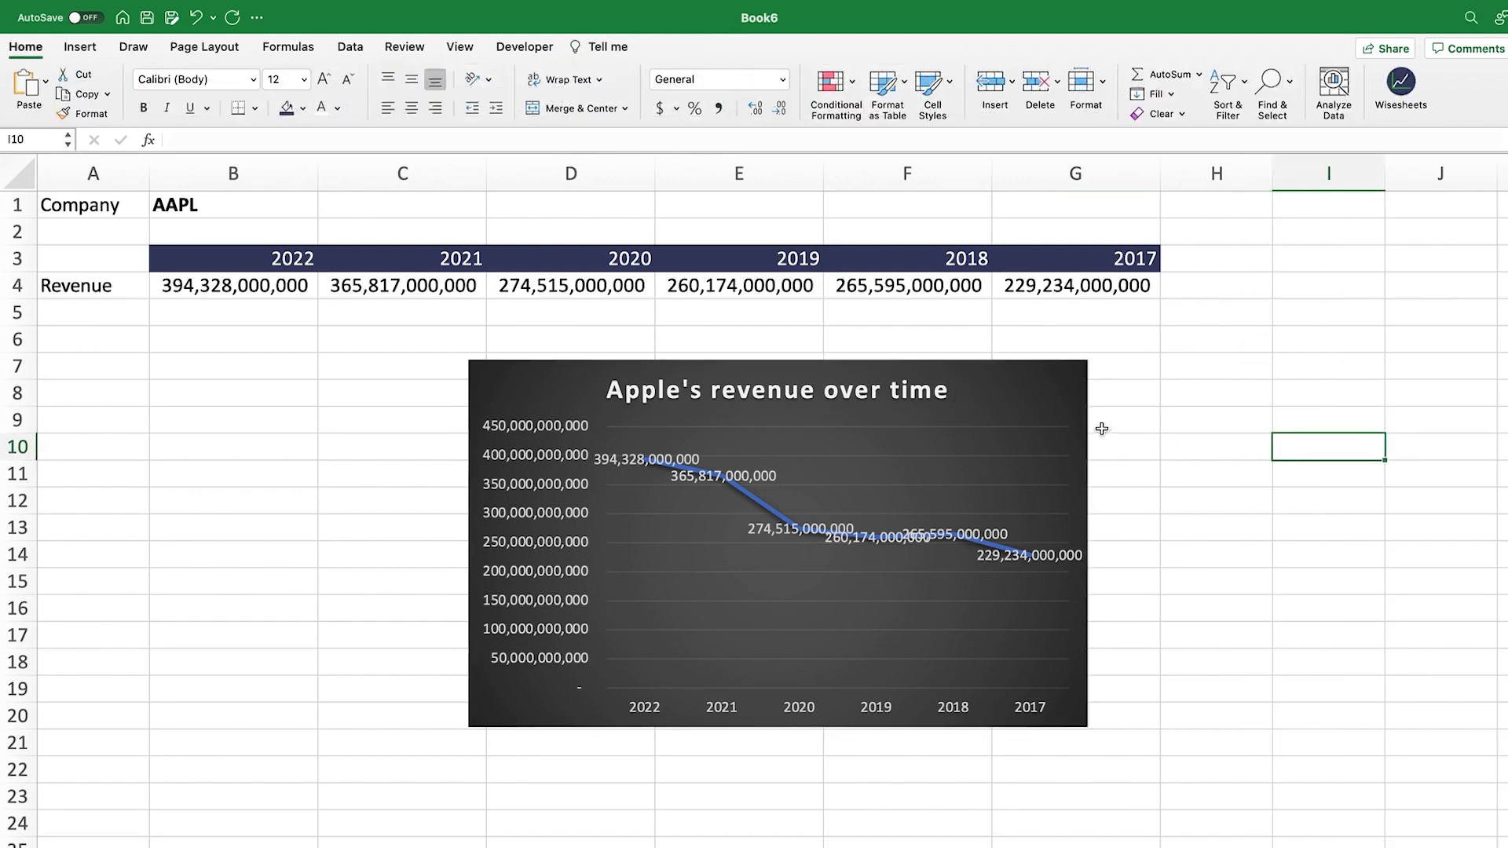
# Step: Replace the company ticker in B1 with MSFT and highlight the updated year and revenue figures
pyautogui.click(275, 209)
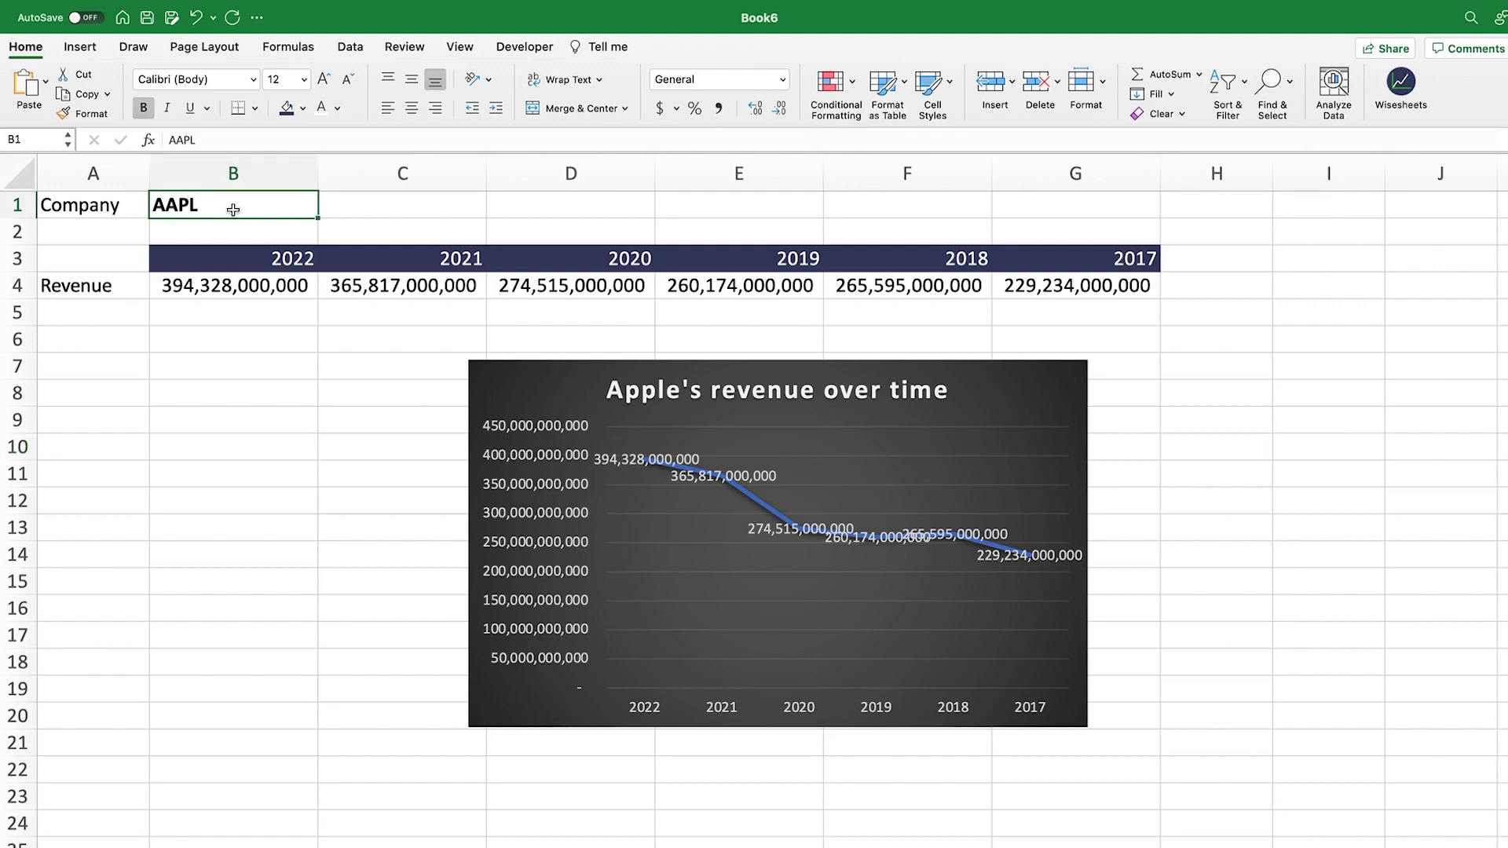
pyautogui.moveTo(102, 200); pyautogui.dragTo(942, 282)
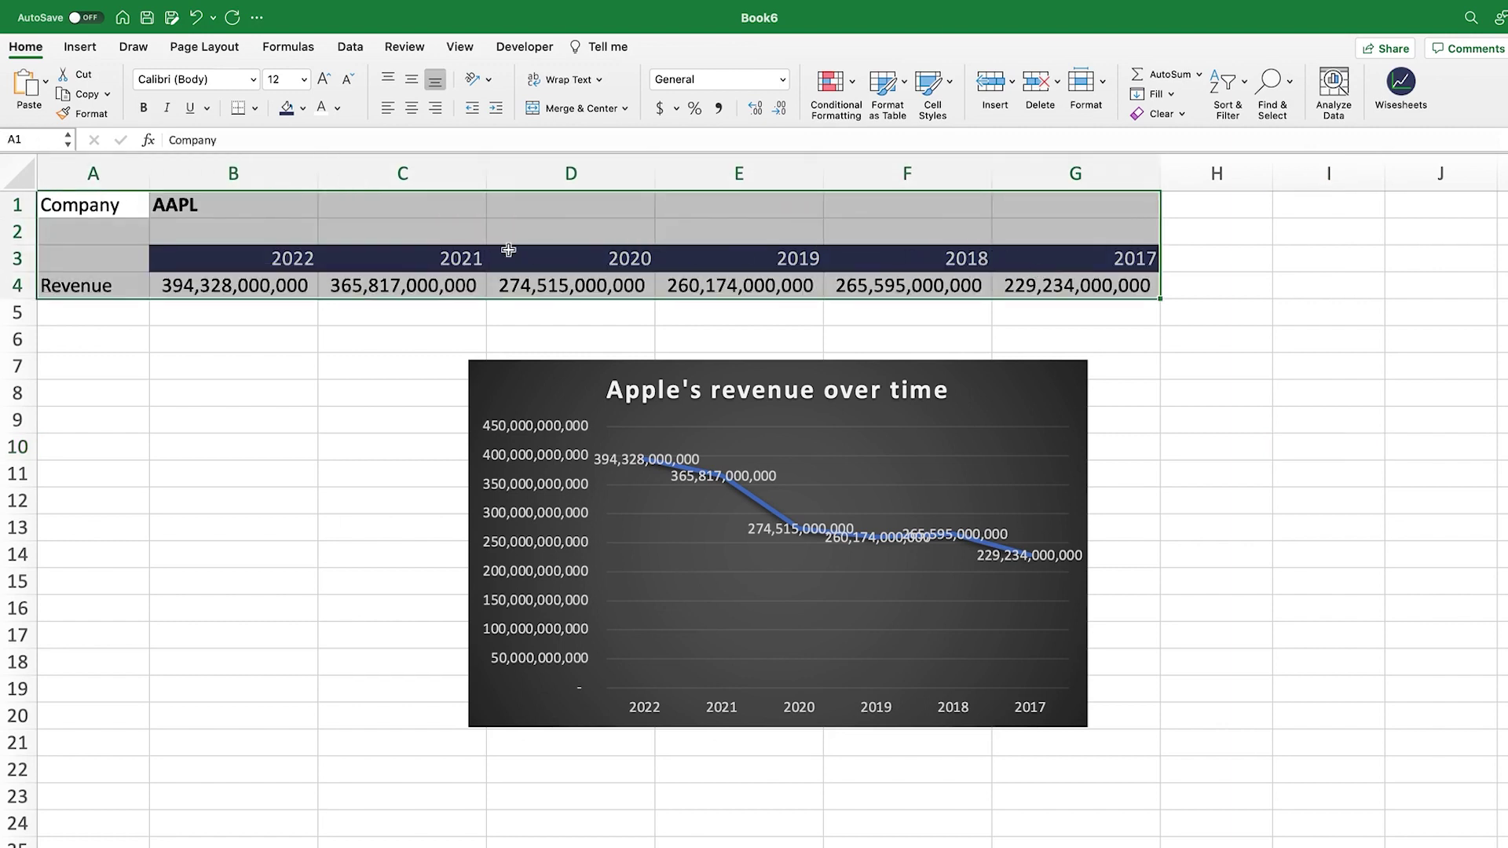
pyautogui.click(207, 393)
pyautogui.click(221, 209)
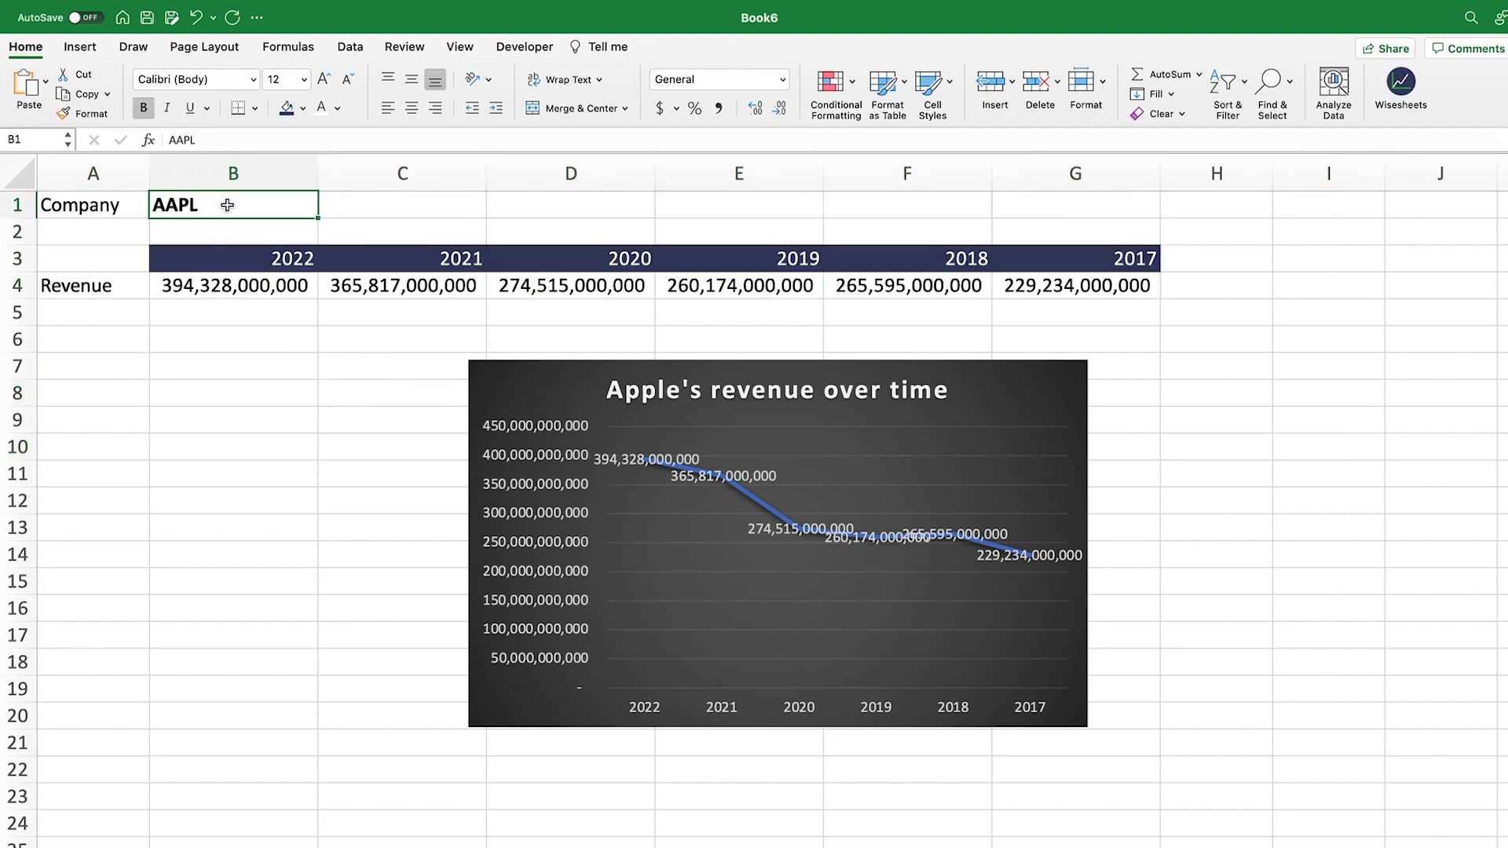
pyautogui.press('Delete')
pyautogui.write('MSFT')
pyautogui.press('Return')
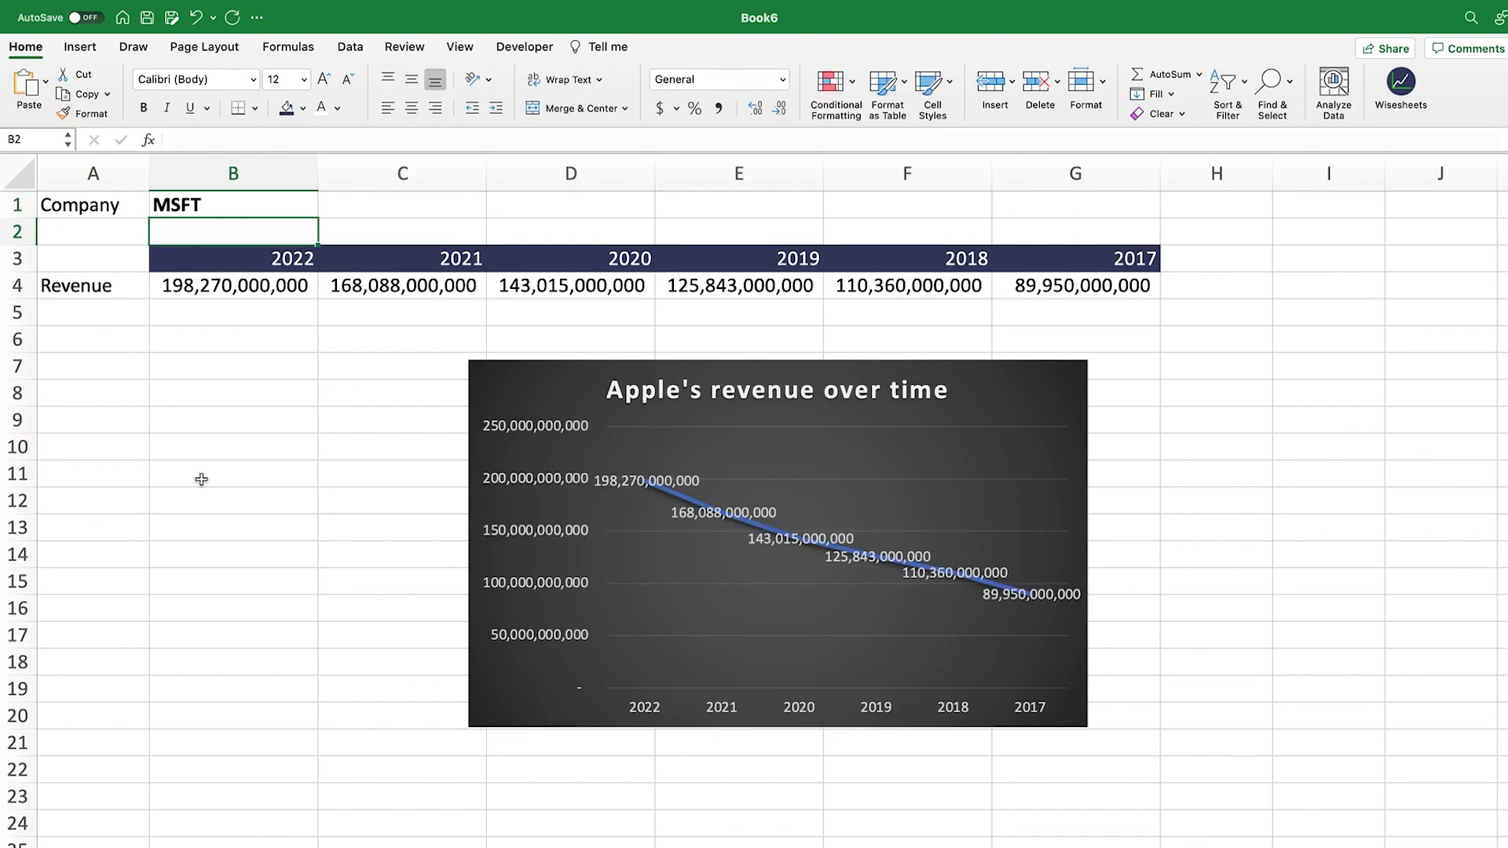
pyautogui.moveTo(260, 252); pyautogui.dragTo(1148, 283)
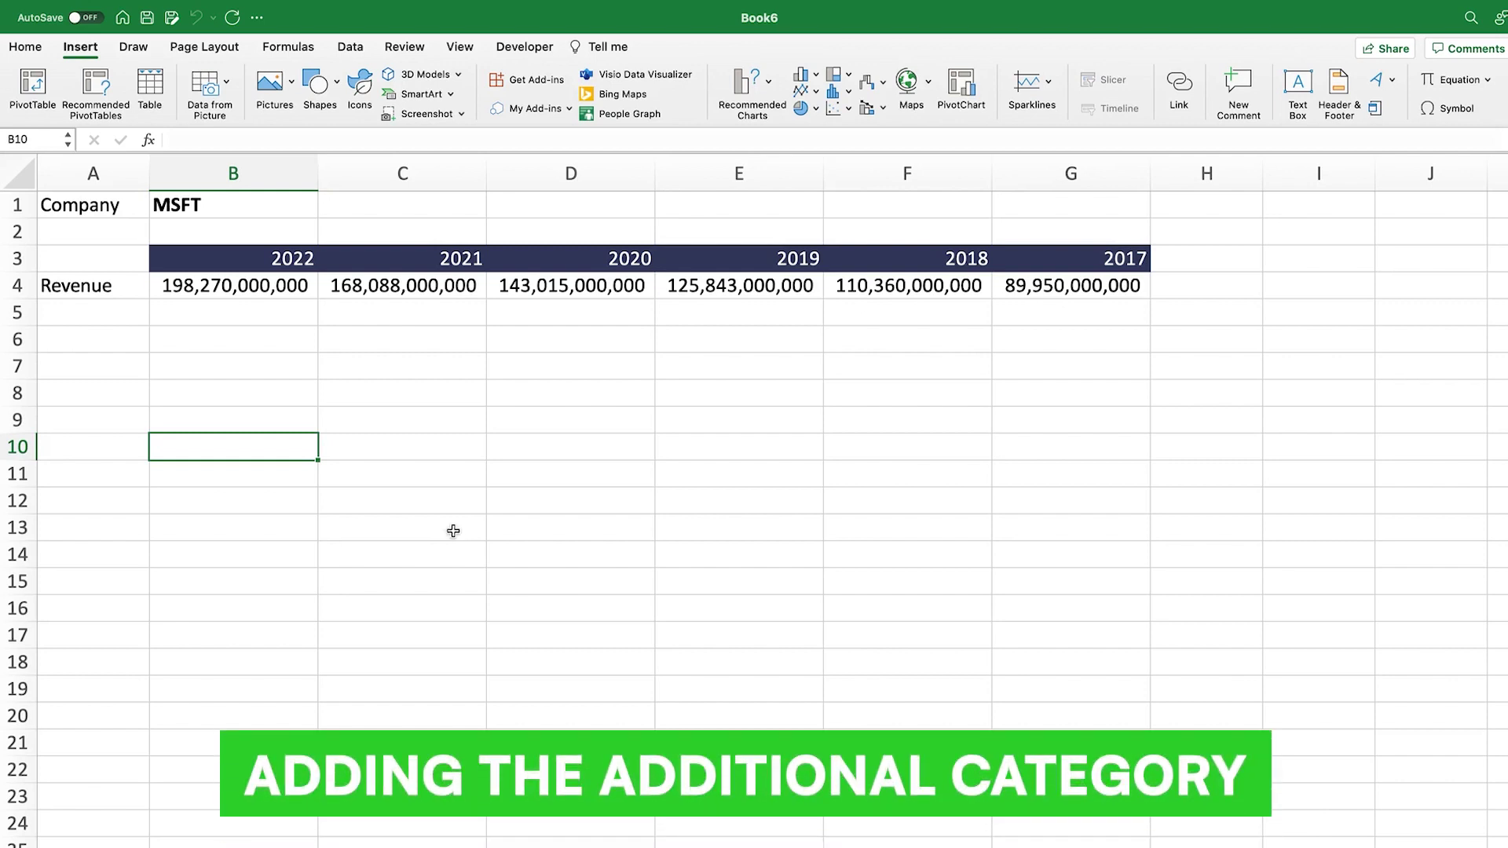
# Step: Add a "Net income" label in A5 below the Revenue row
pyautogui.click(111, 314)
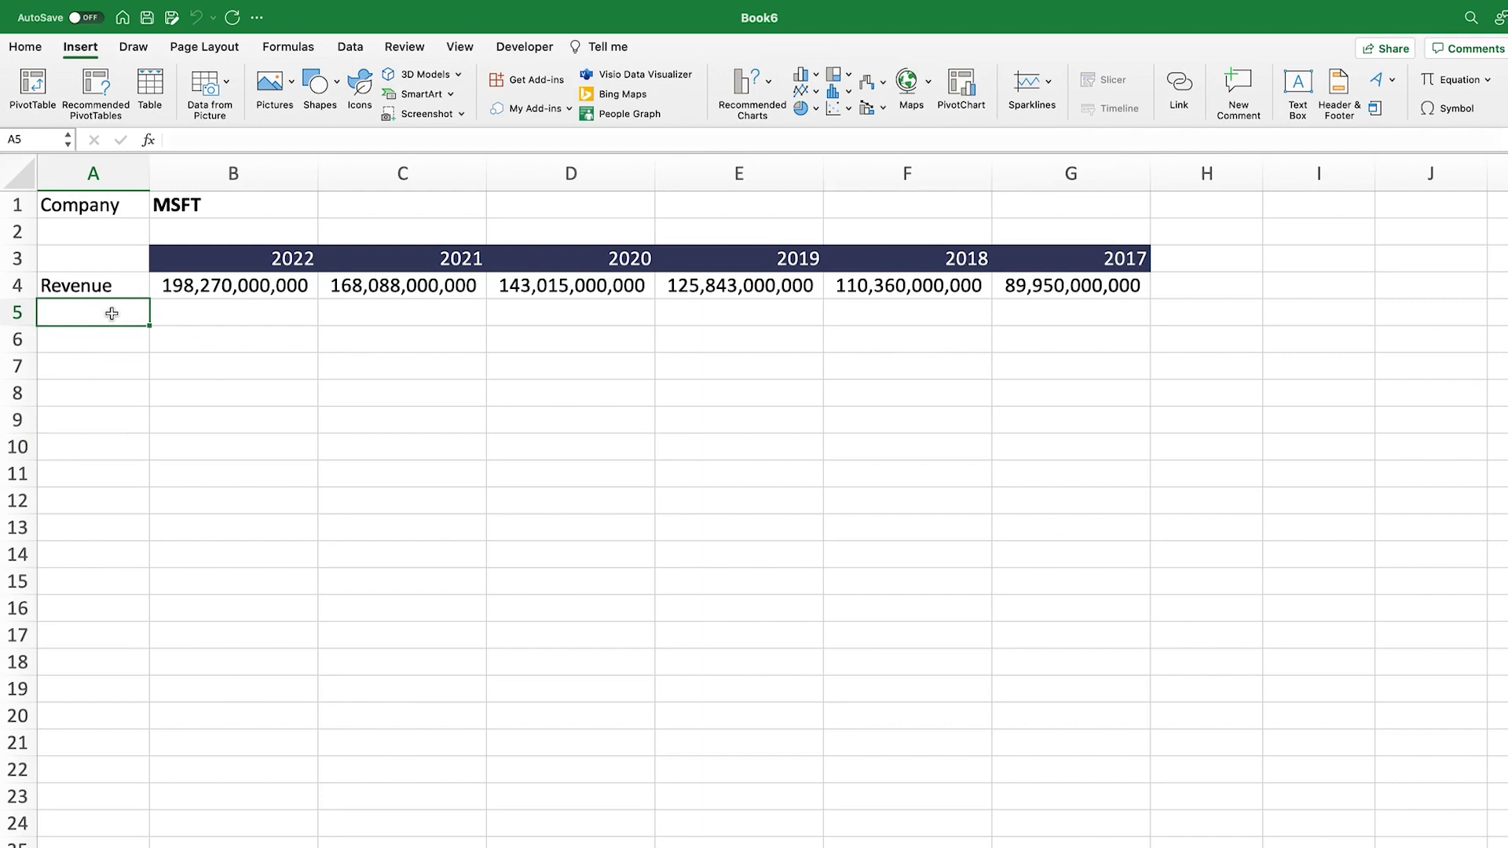
pyautogui.write('N')
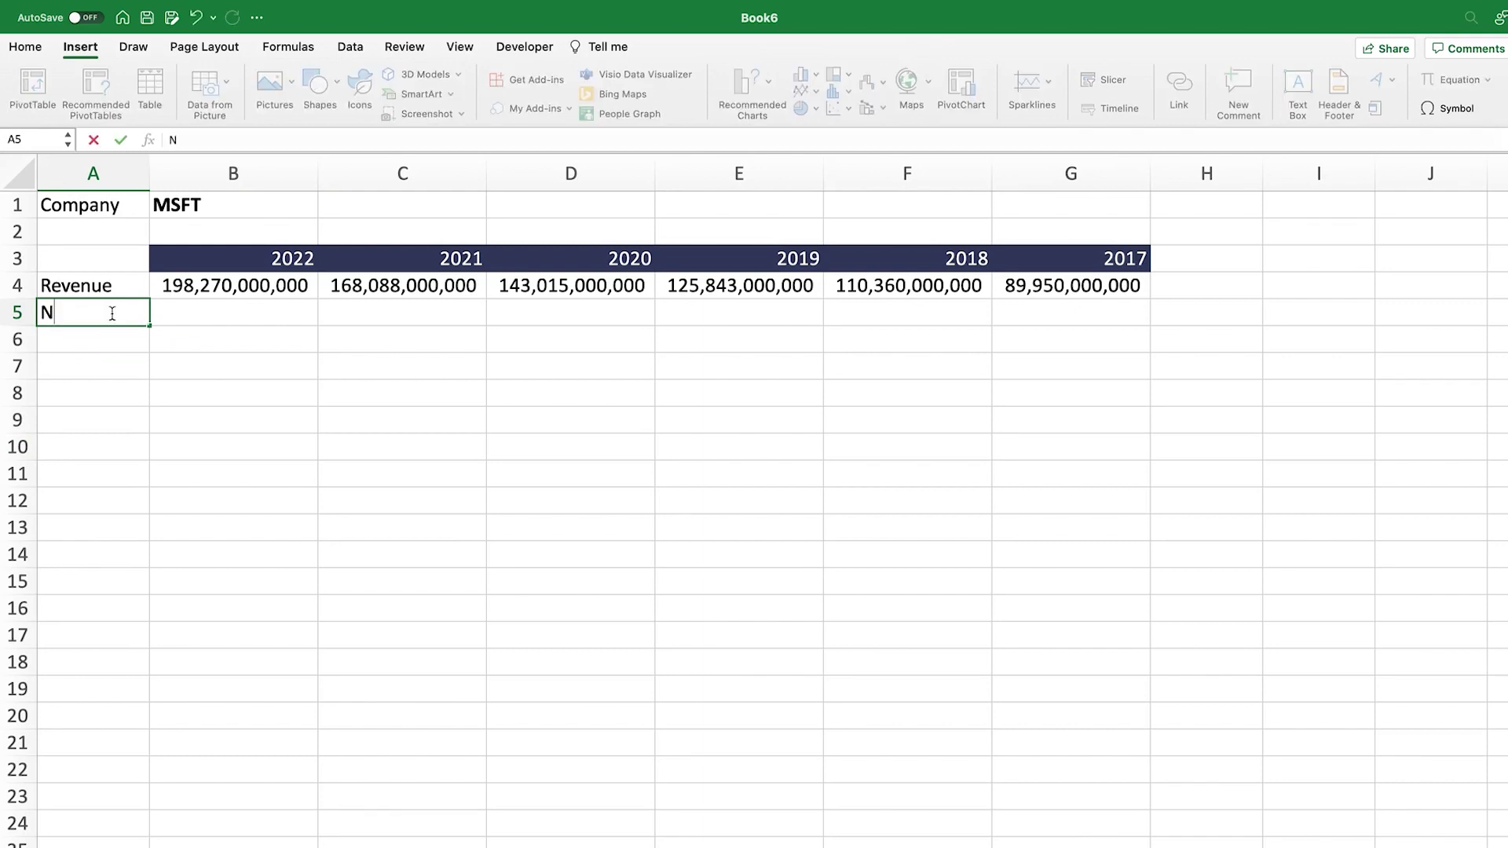
pyautogui.write('et income')
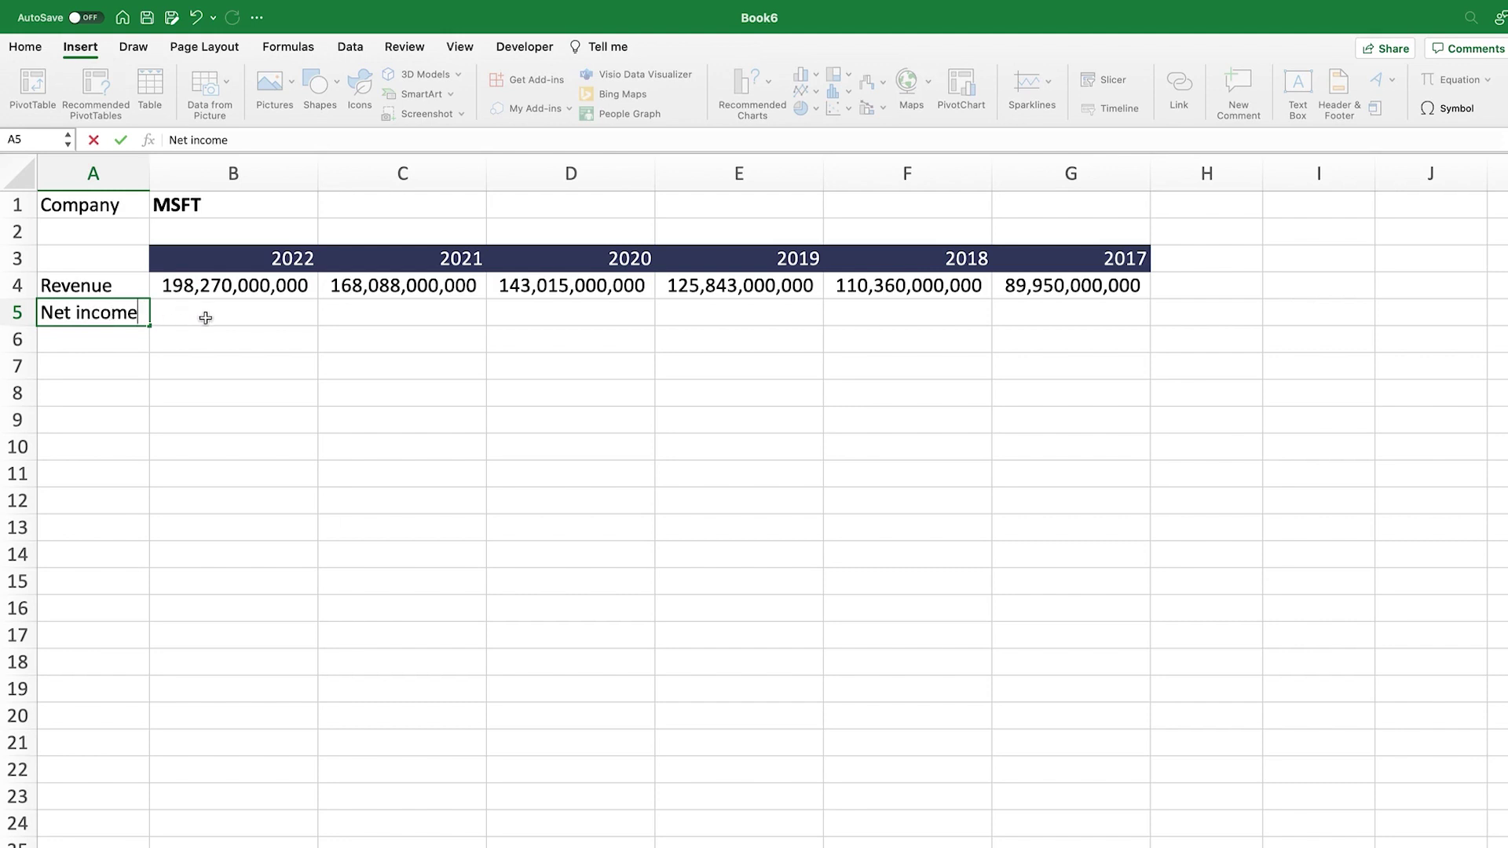
pyautogui.click(205, 318)
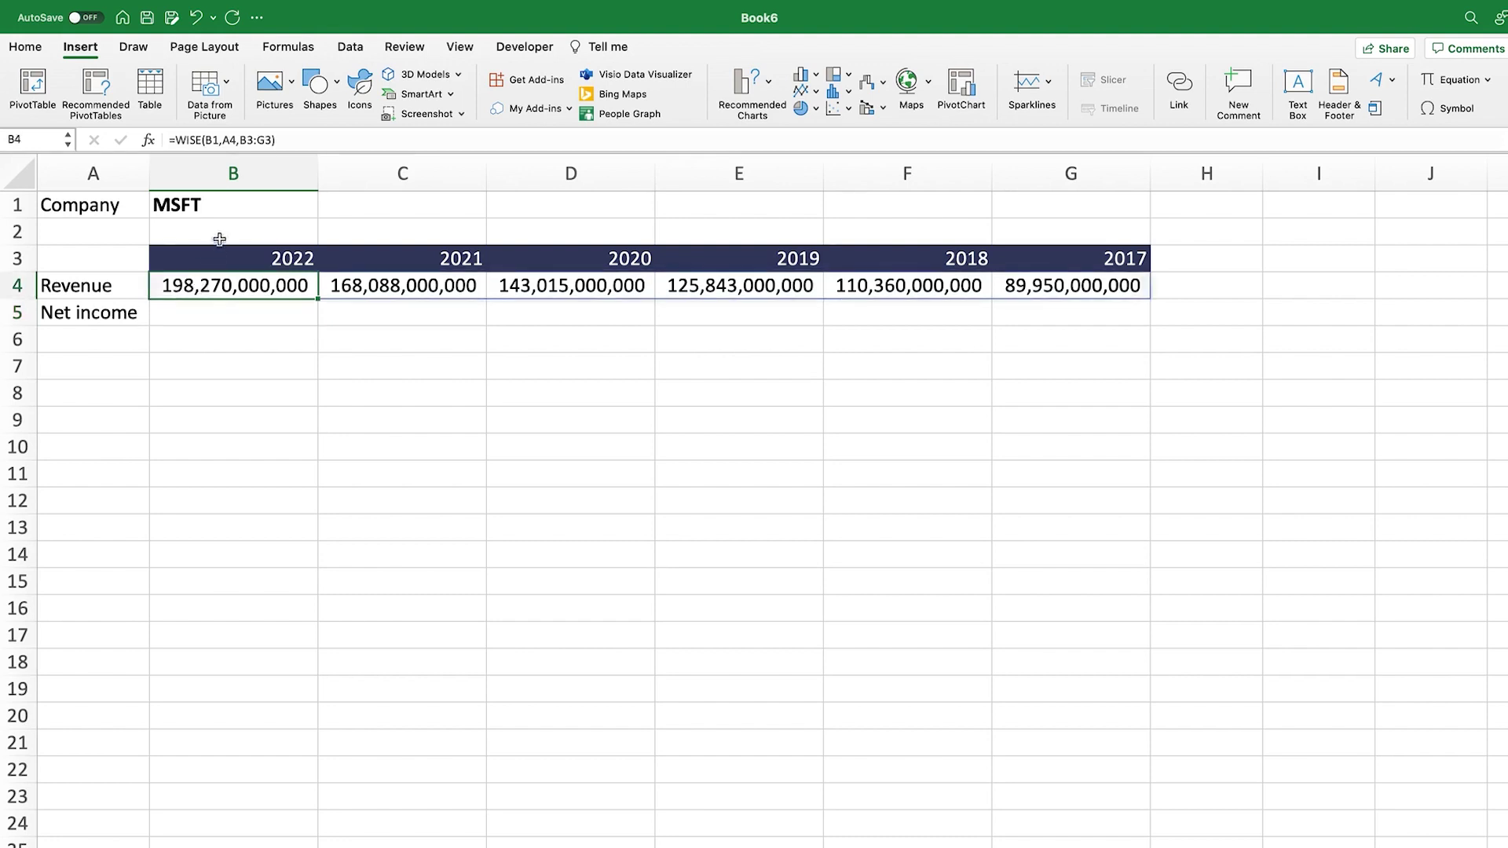
# Step: Change the parameters argument of the WISE formula in B4 to A4:A5 so it covers both revenue and net income
pyautogui.click(233, 139)
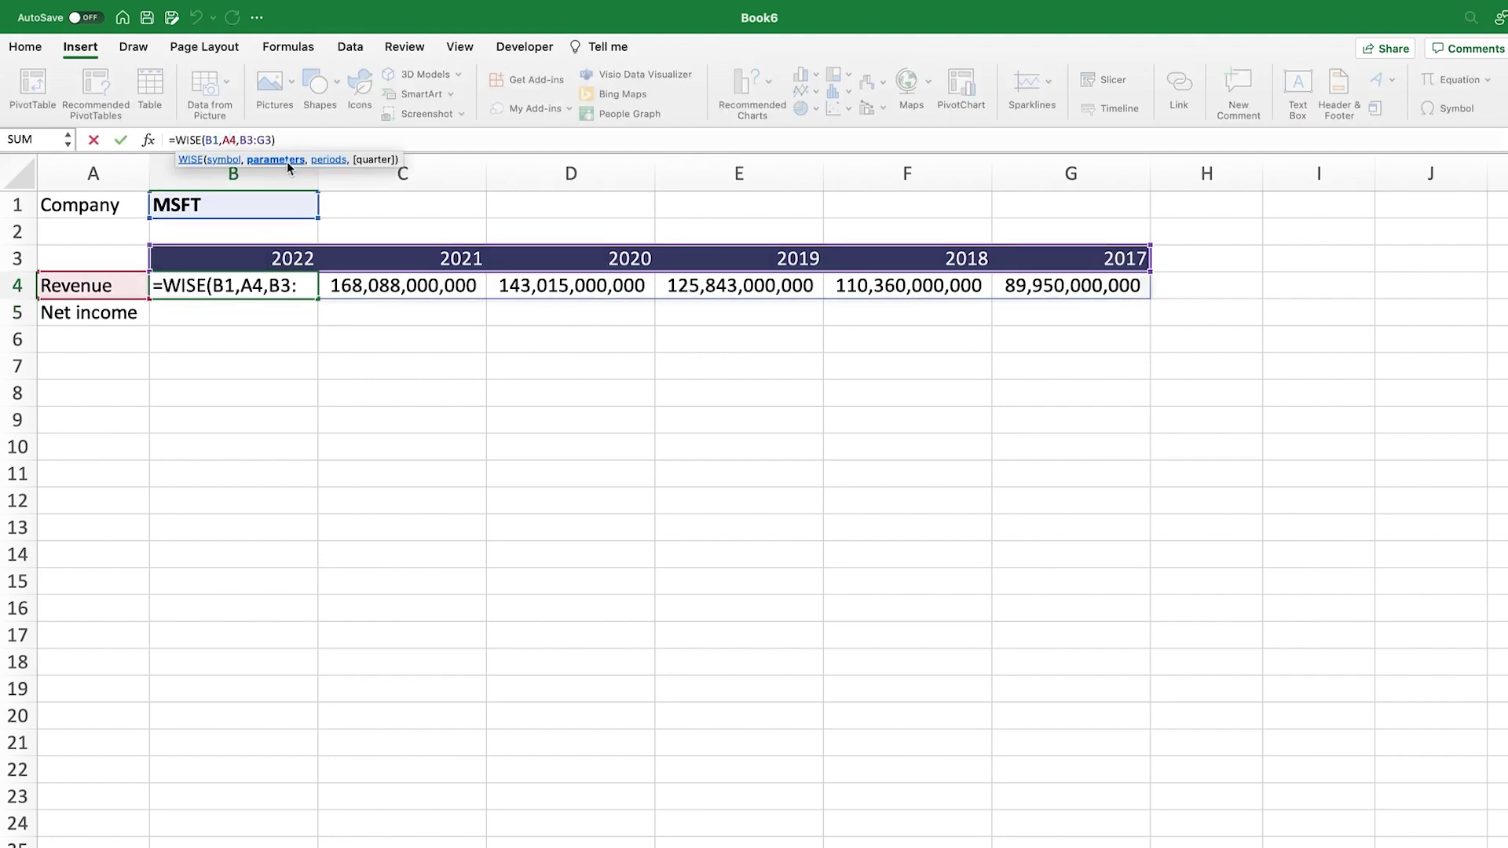
pyautogui.click(240, 142)
pyautogui.press('BackSpace')
pyautogui.press('BackSpace')
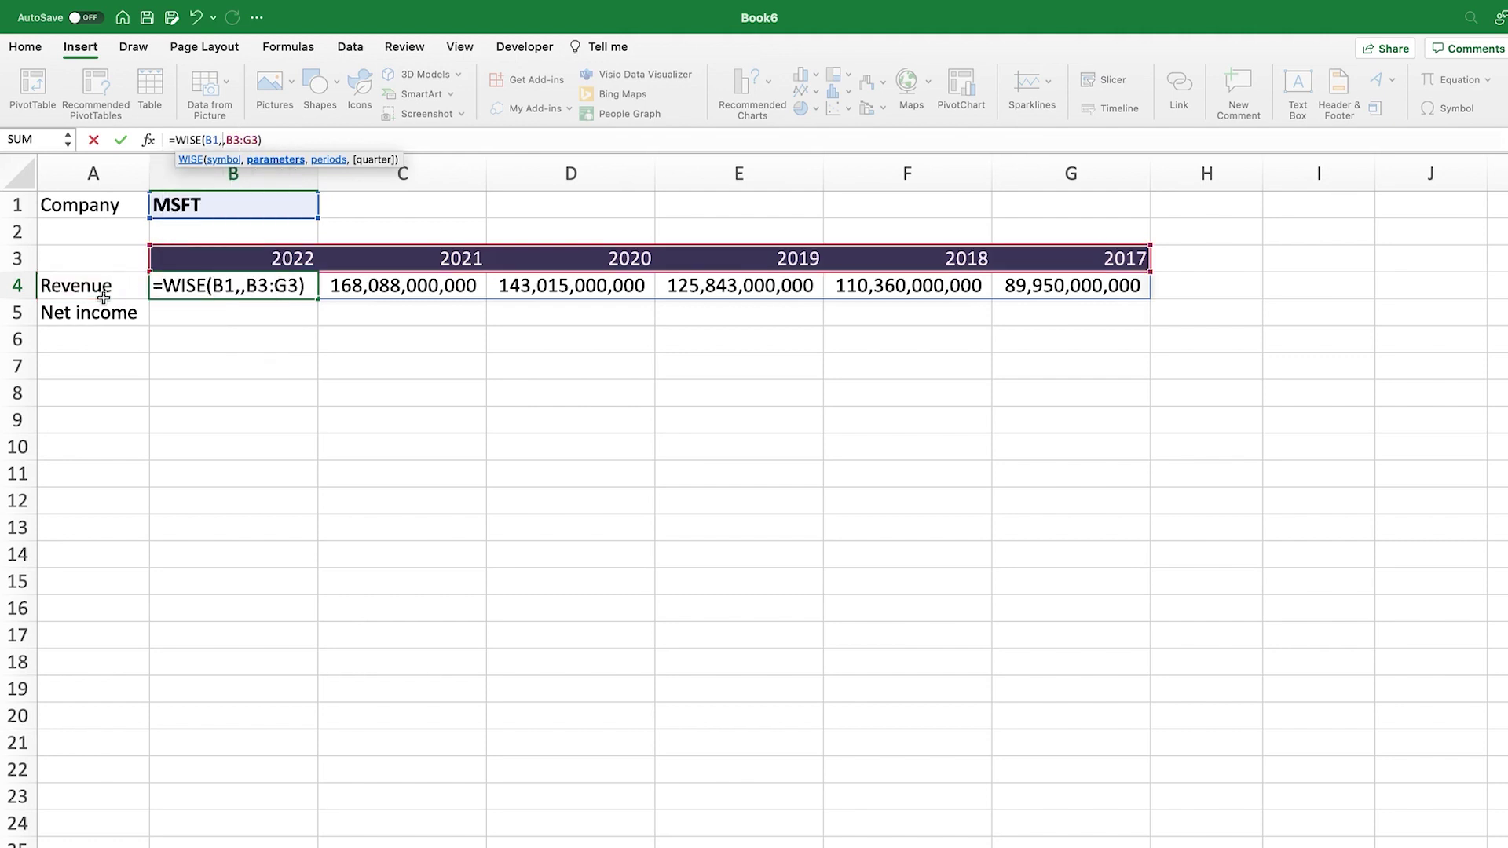
pyautogui.moveTo(108, 288); pyautogui.dragTo(107, 306)
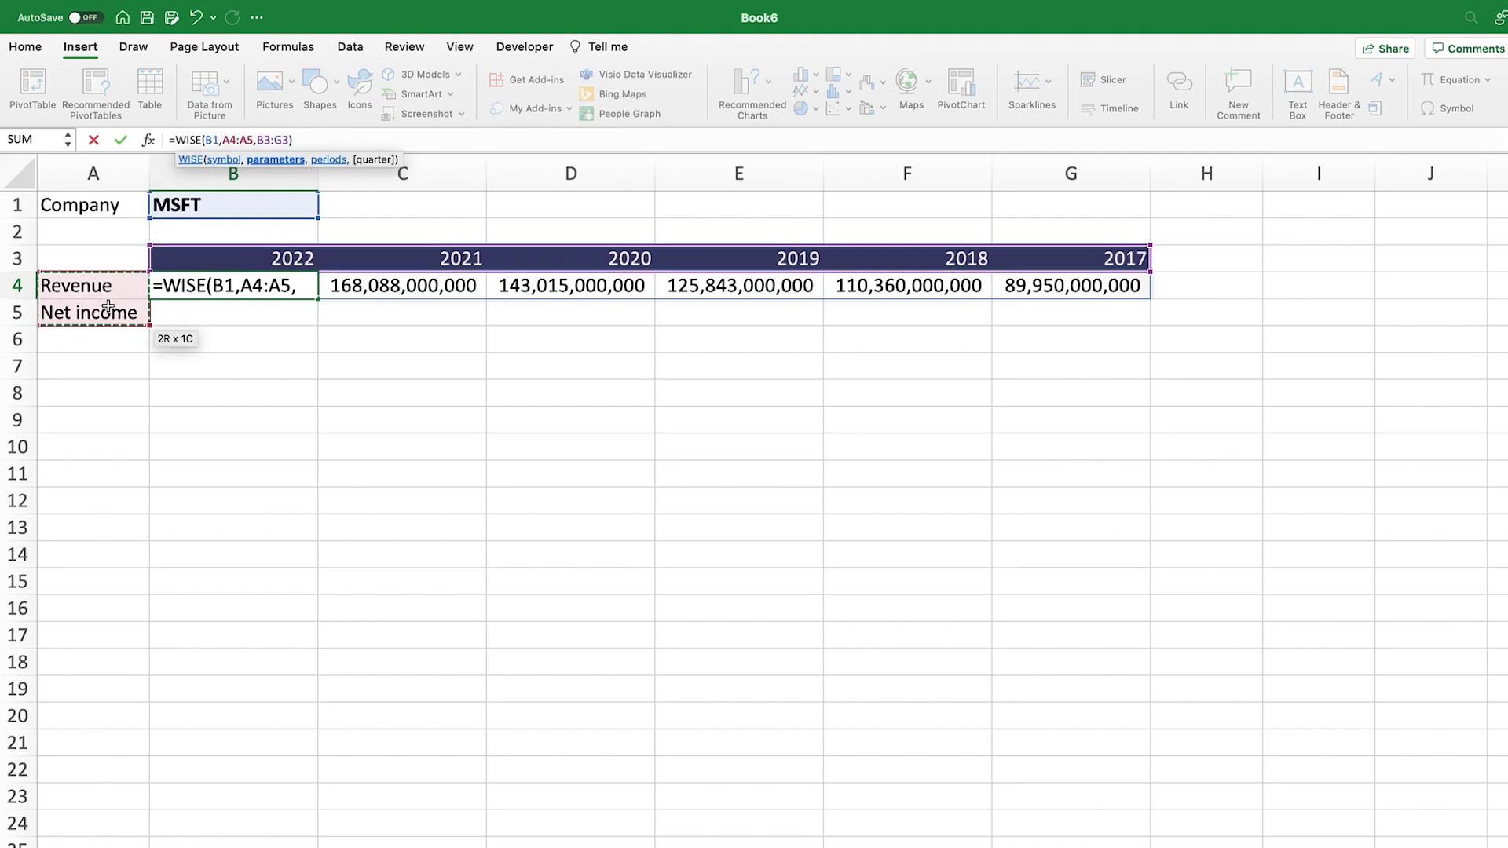
pyautogui.click(280, 140)
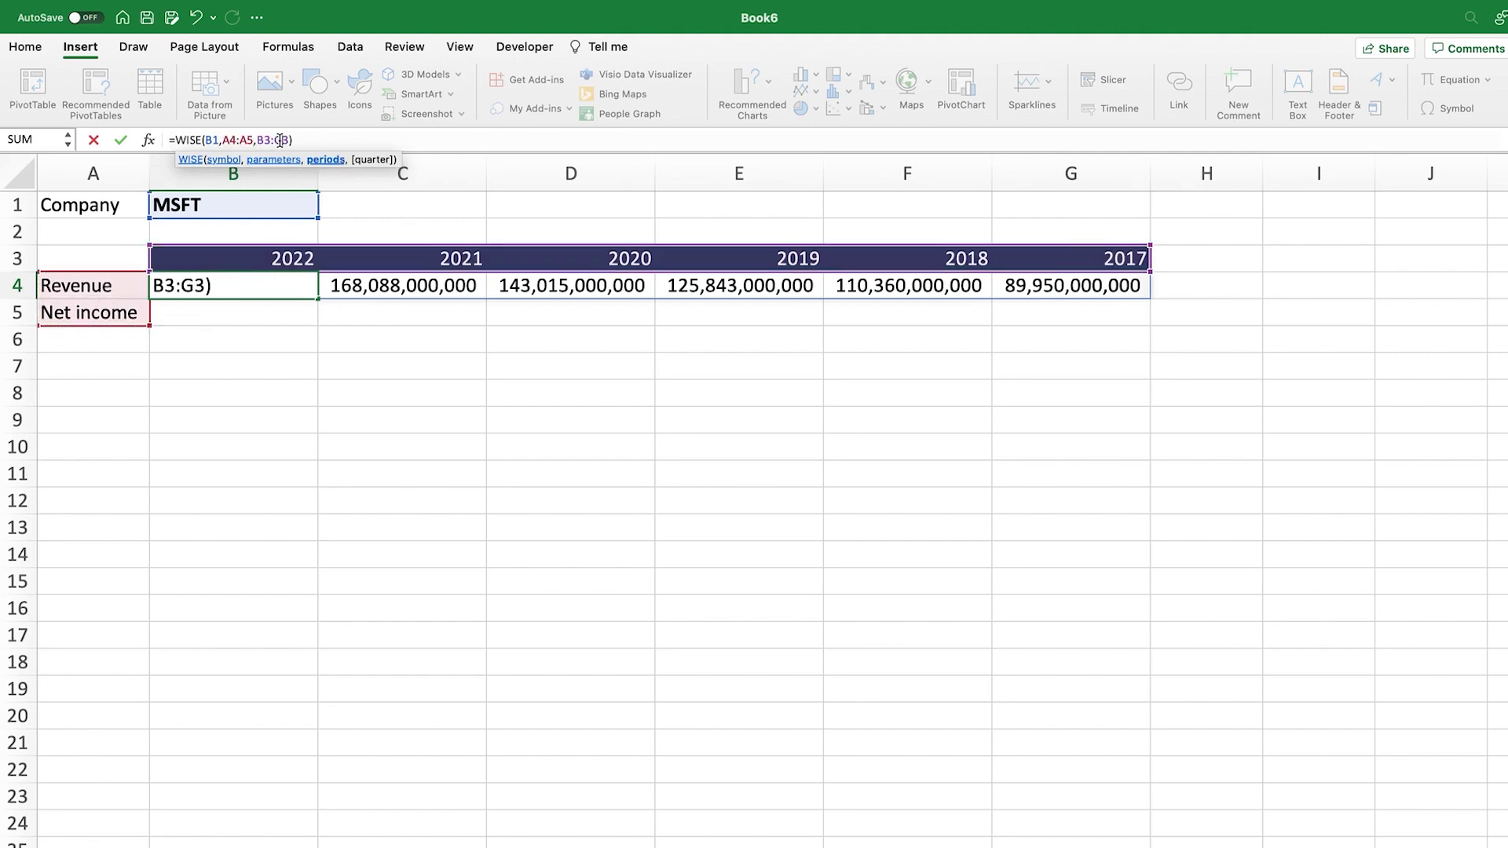
pyautogui.click(213, 140)
pyautogui.click(319, 139)
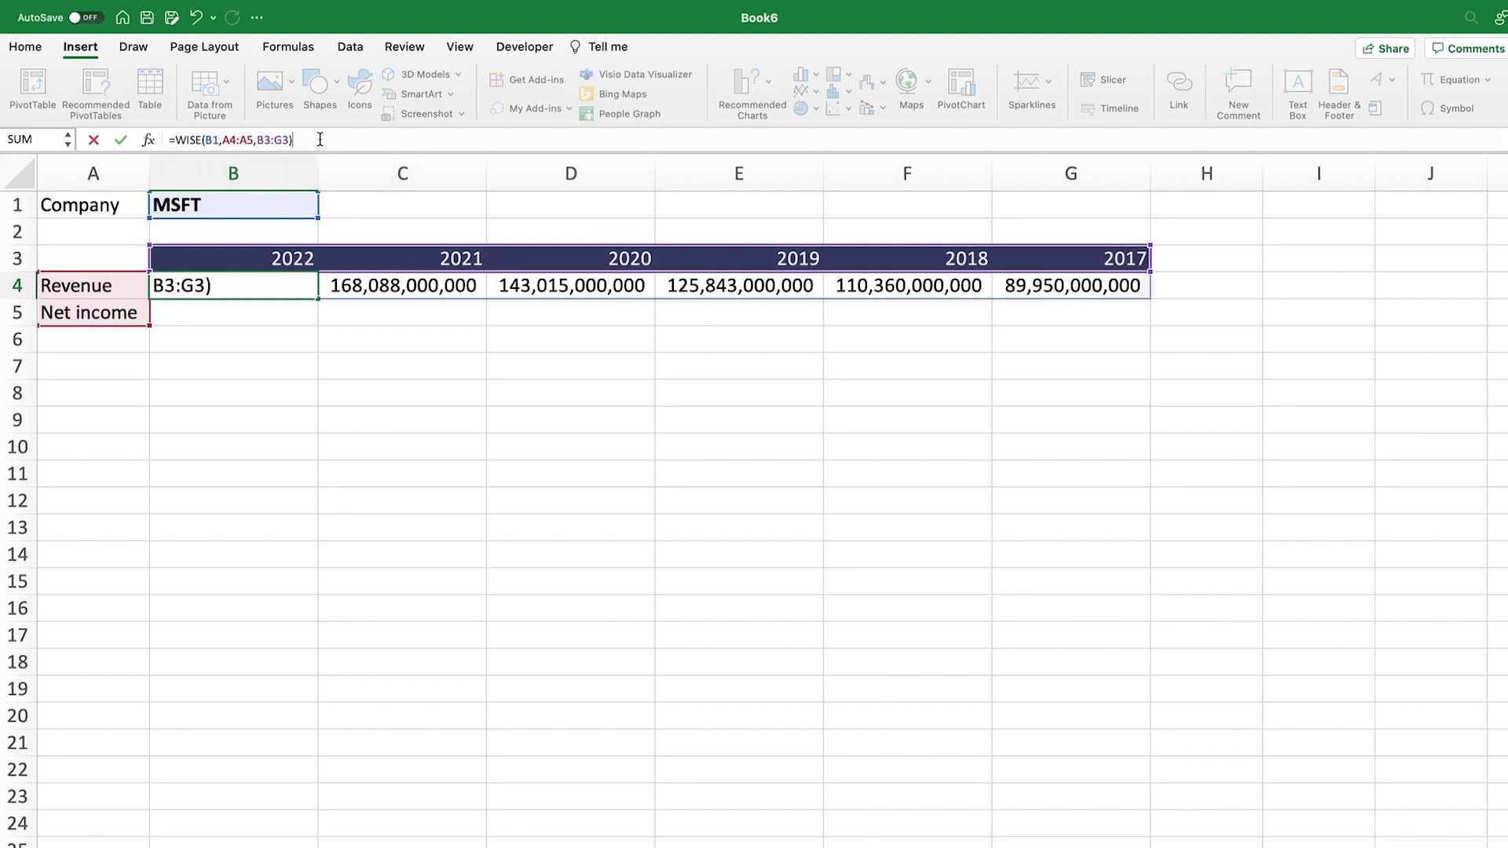
pyautogui.press('Return')
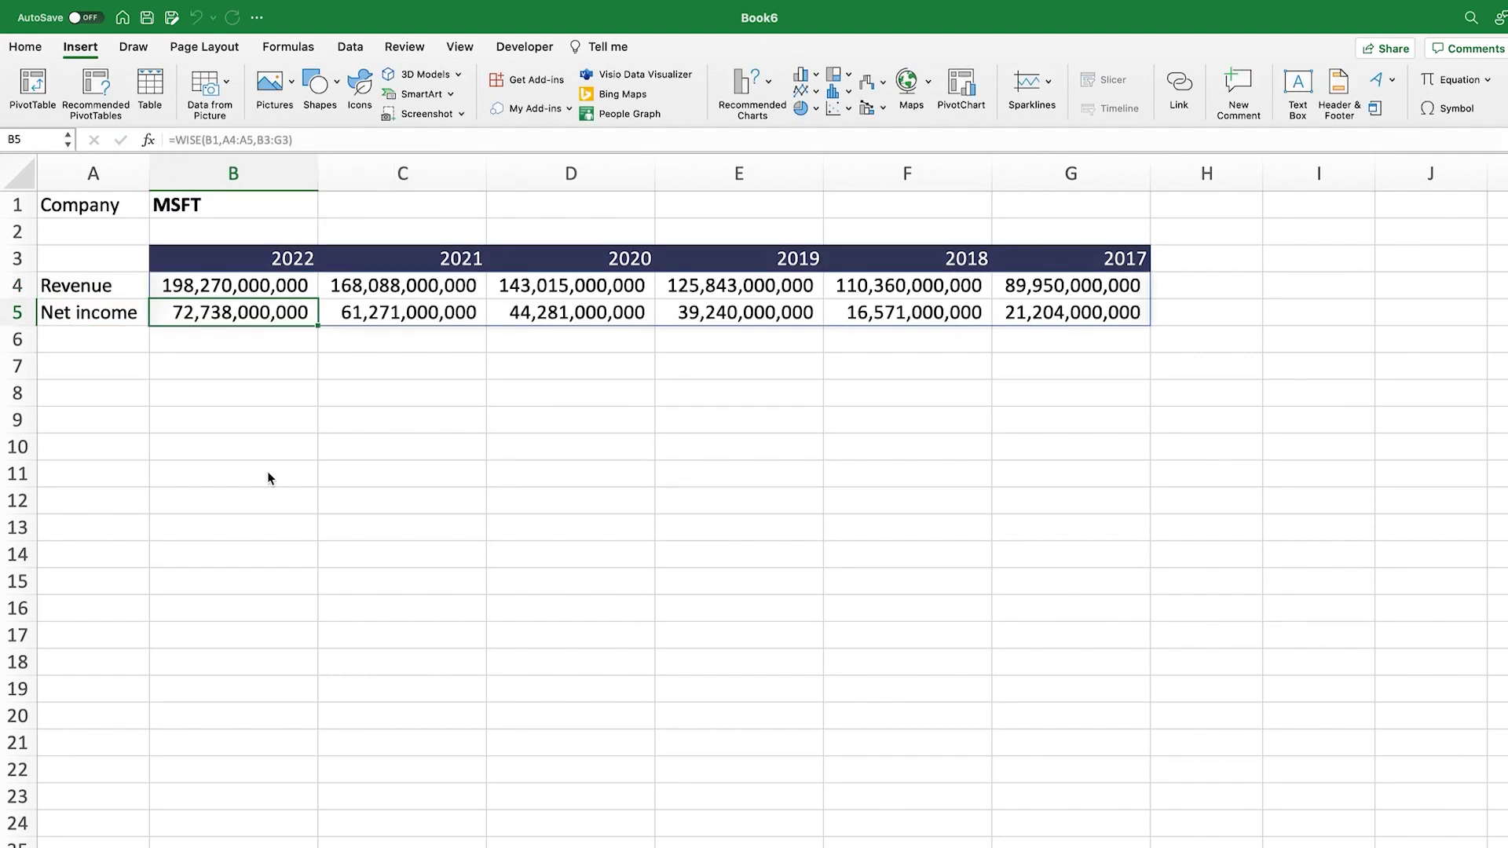
# Step: Insert the recommended line chart for the years, revenue and net income in A3:G5, and deselect it
pyautogui.click(117, 262)
pyautogui.moveTo(117, 263); pyautogui.dragTo(1049, 300)
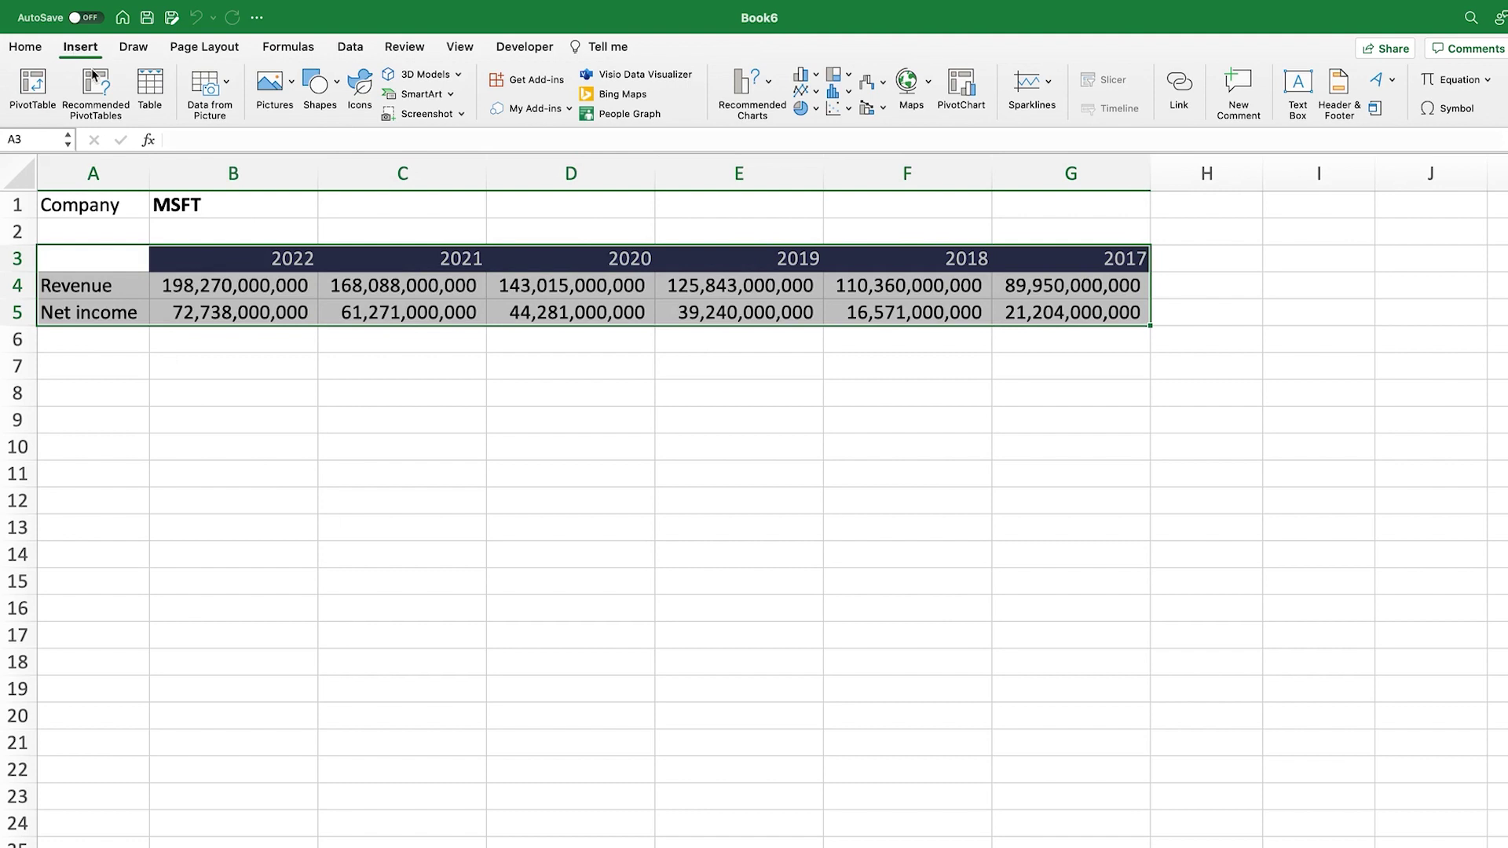
pyautogui.click(751, 85)
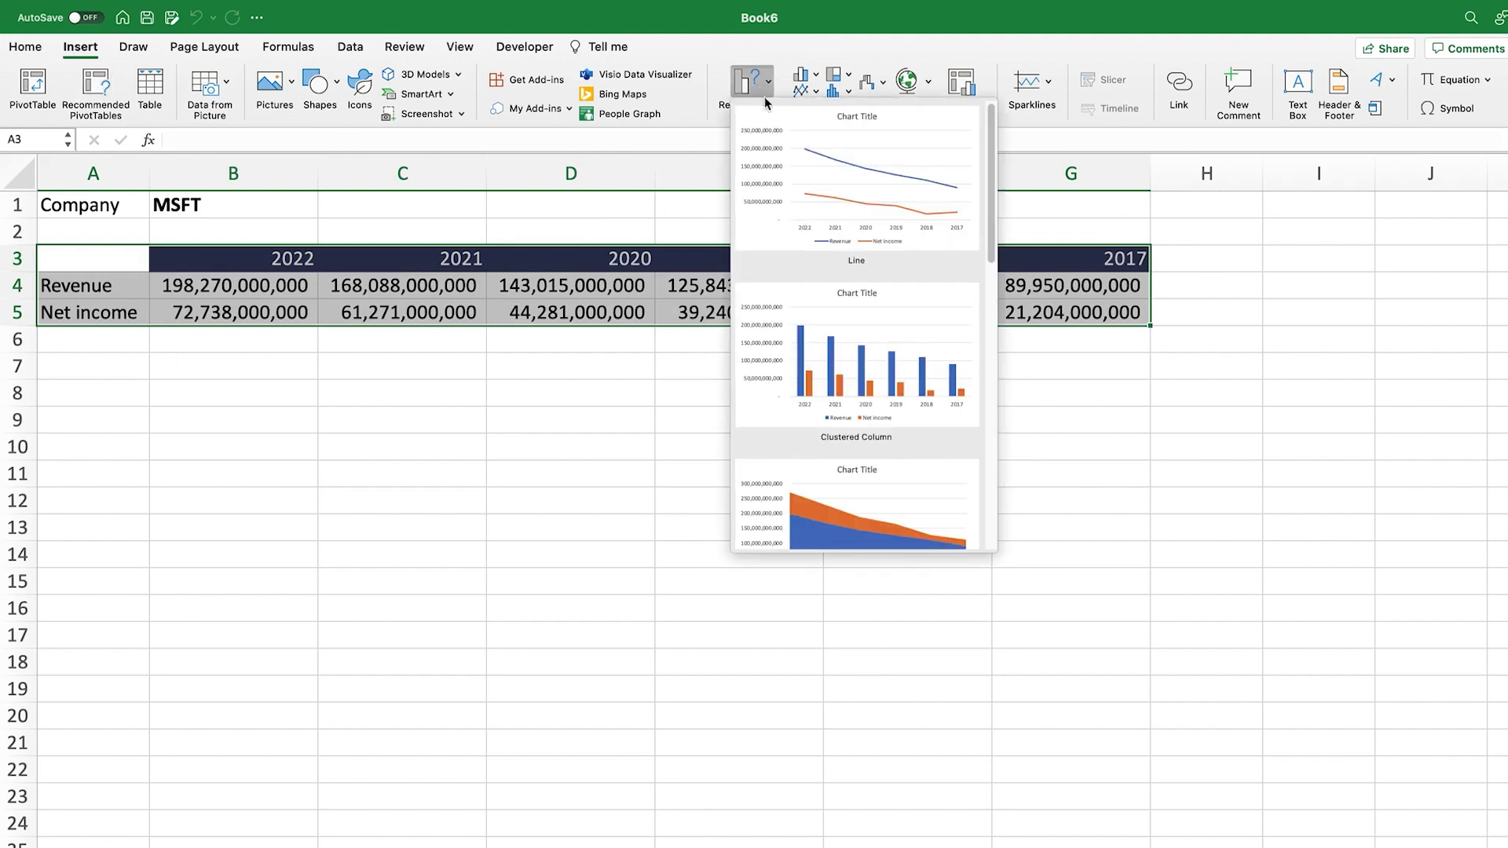
pyautogui.click(881, 187)
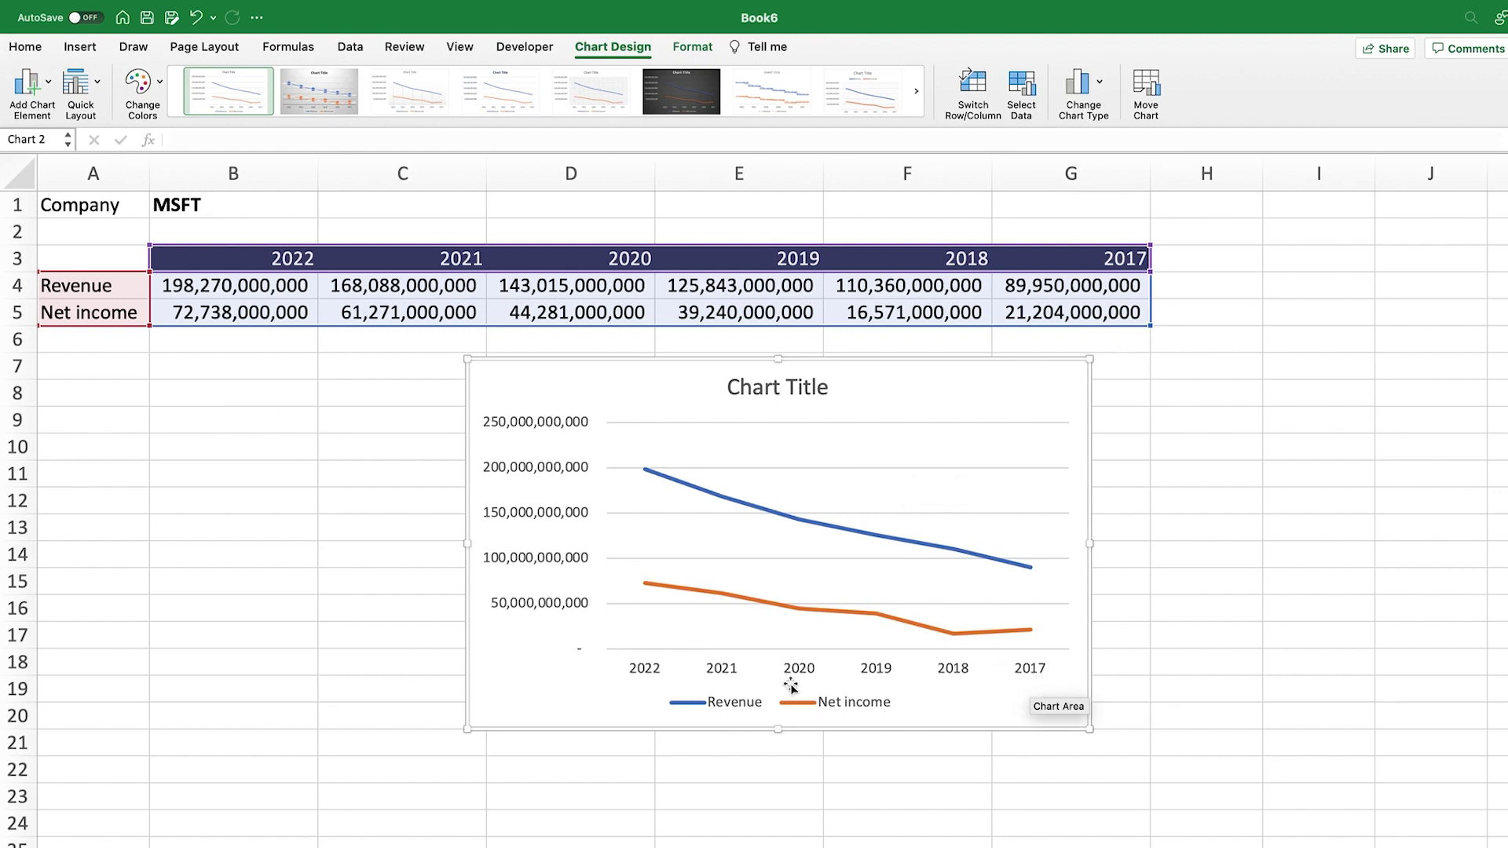
pyautogui.click(369, 455)
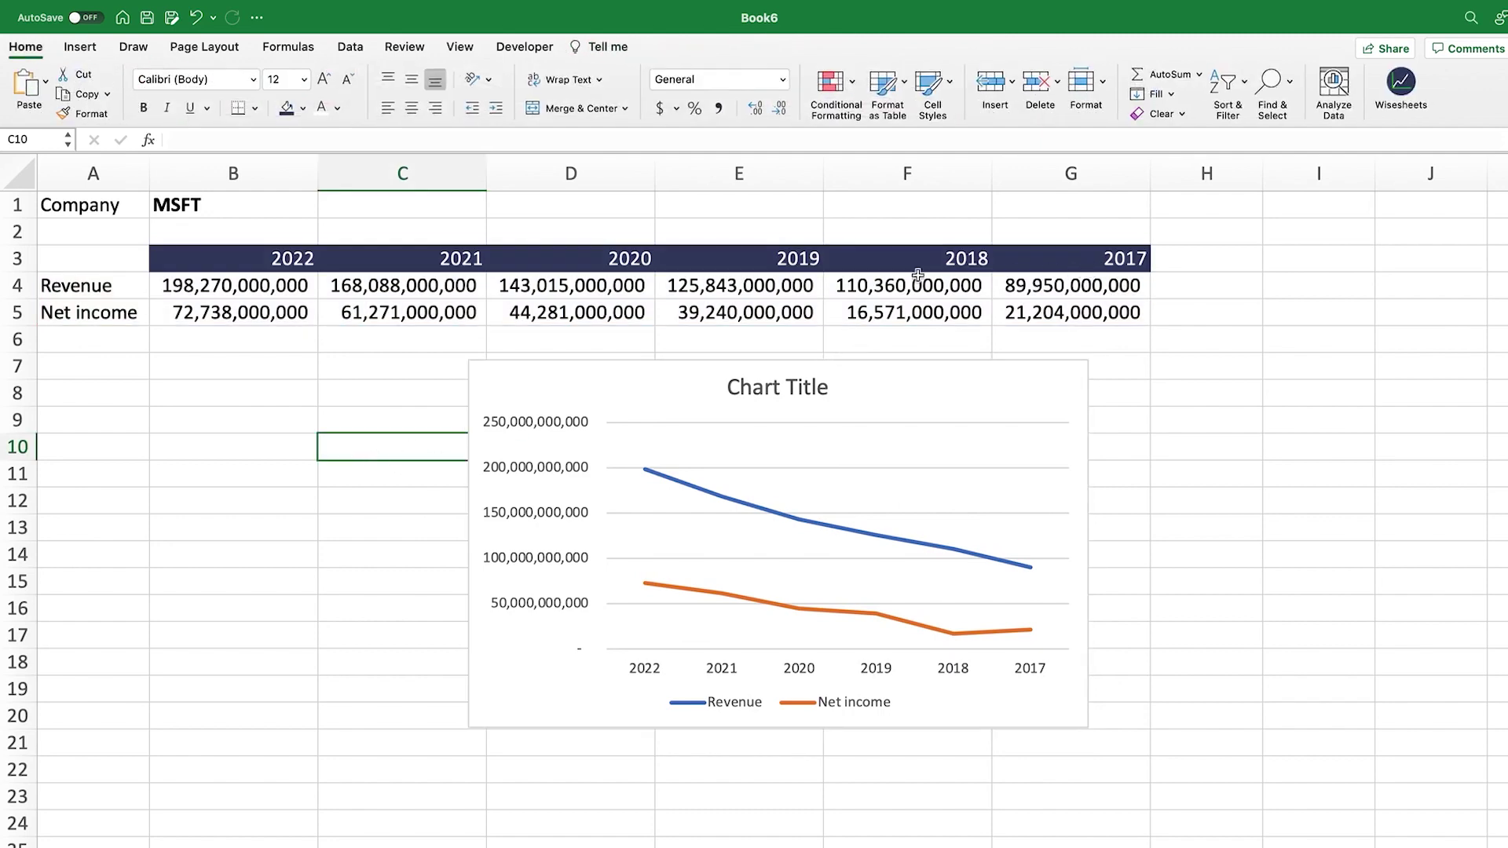
# Step: Set the first year in B3 to 2017 and change the formula in C3 to =B3+1
pyautogui.click(307, 259)
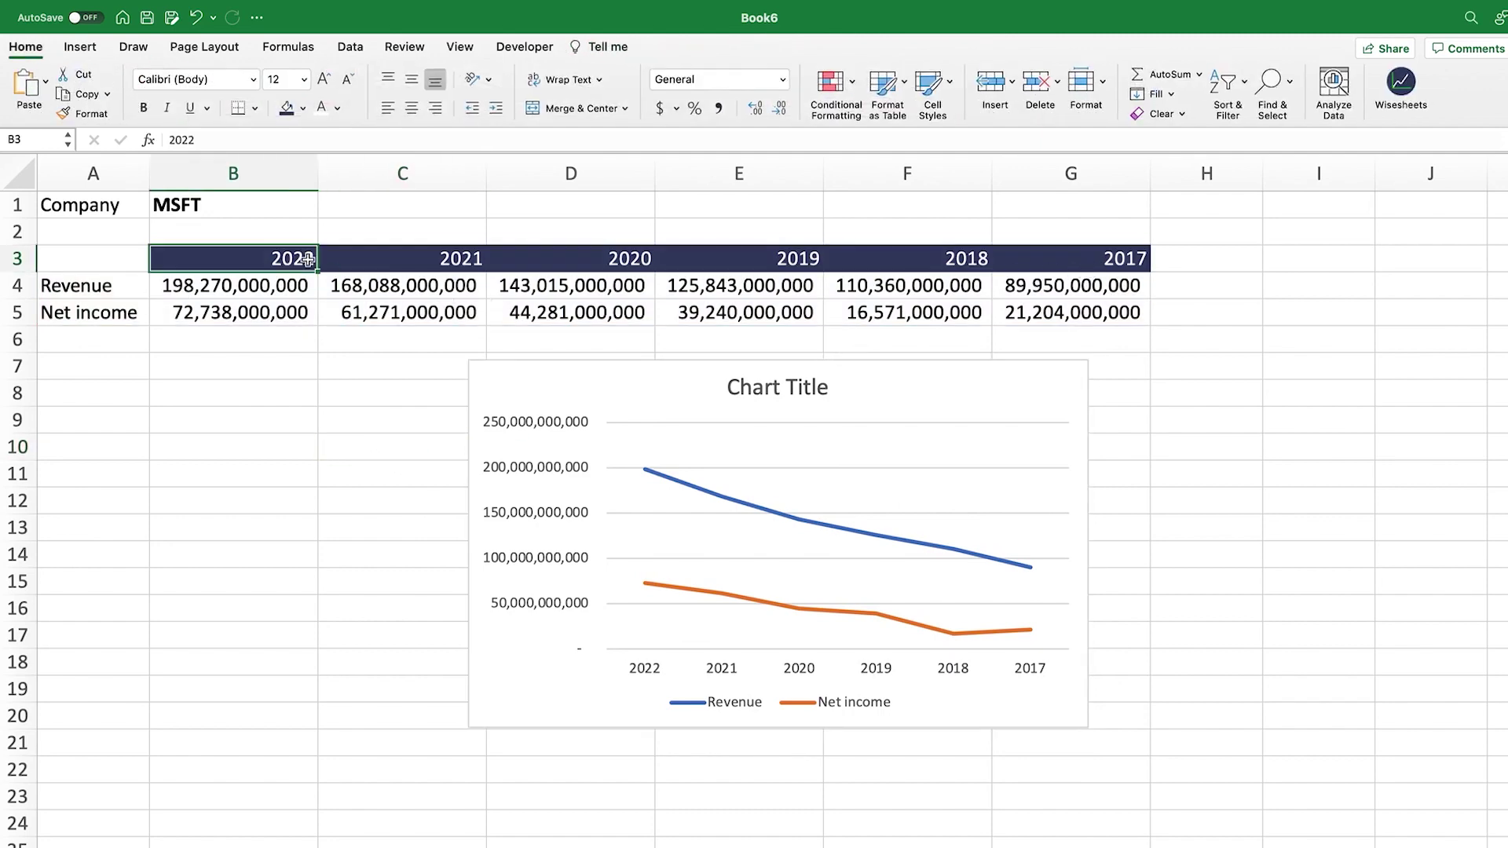
pyautogui.write('2017')
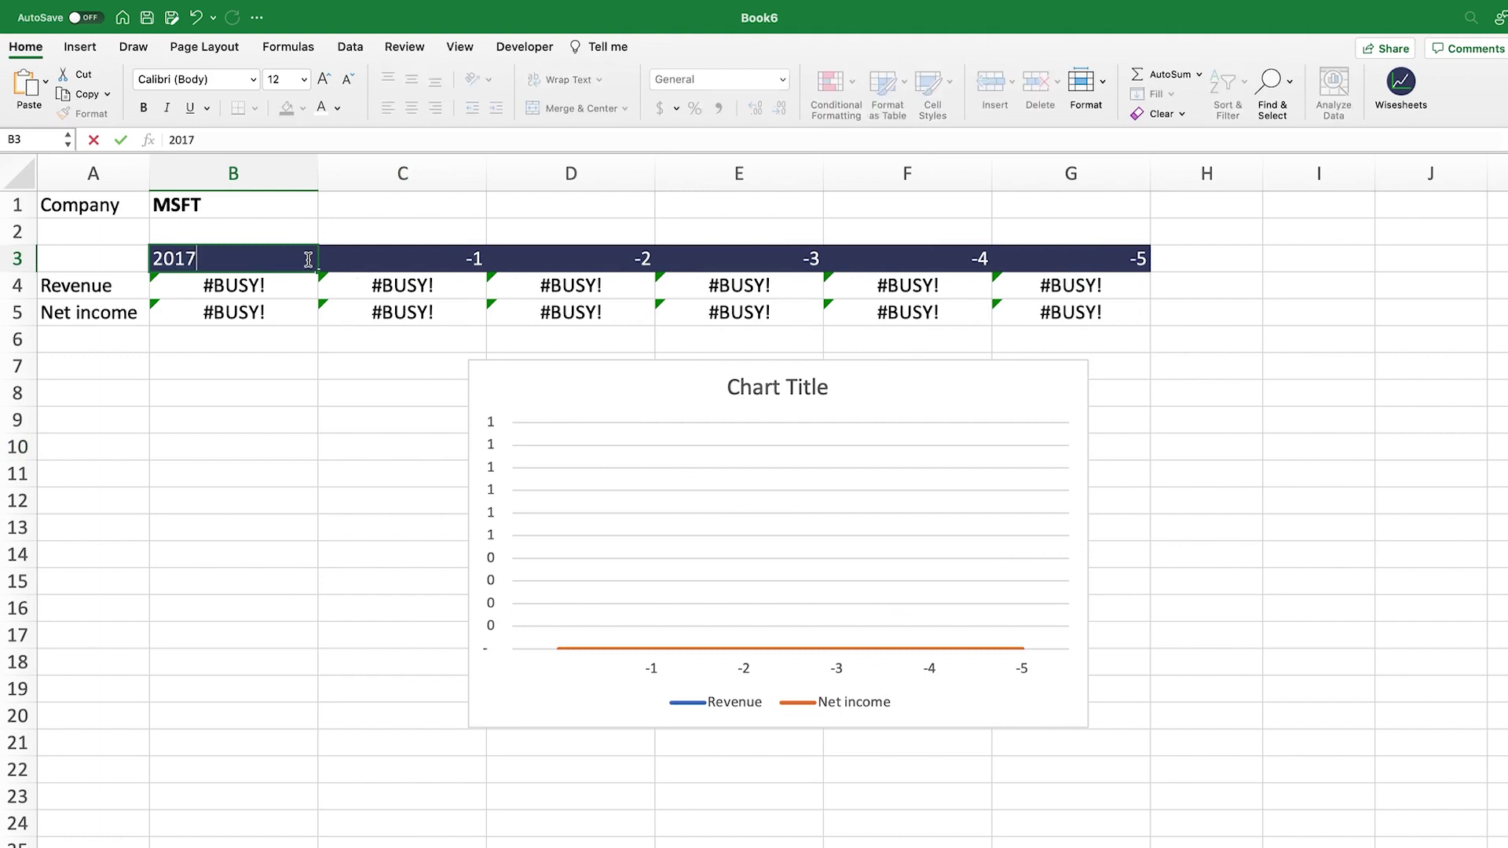
pyautogui.press('Tab')
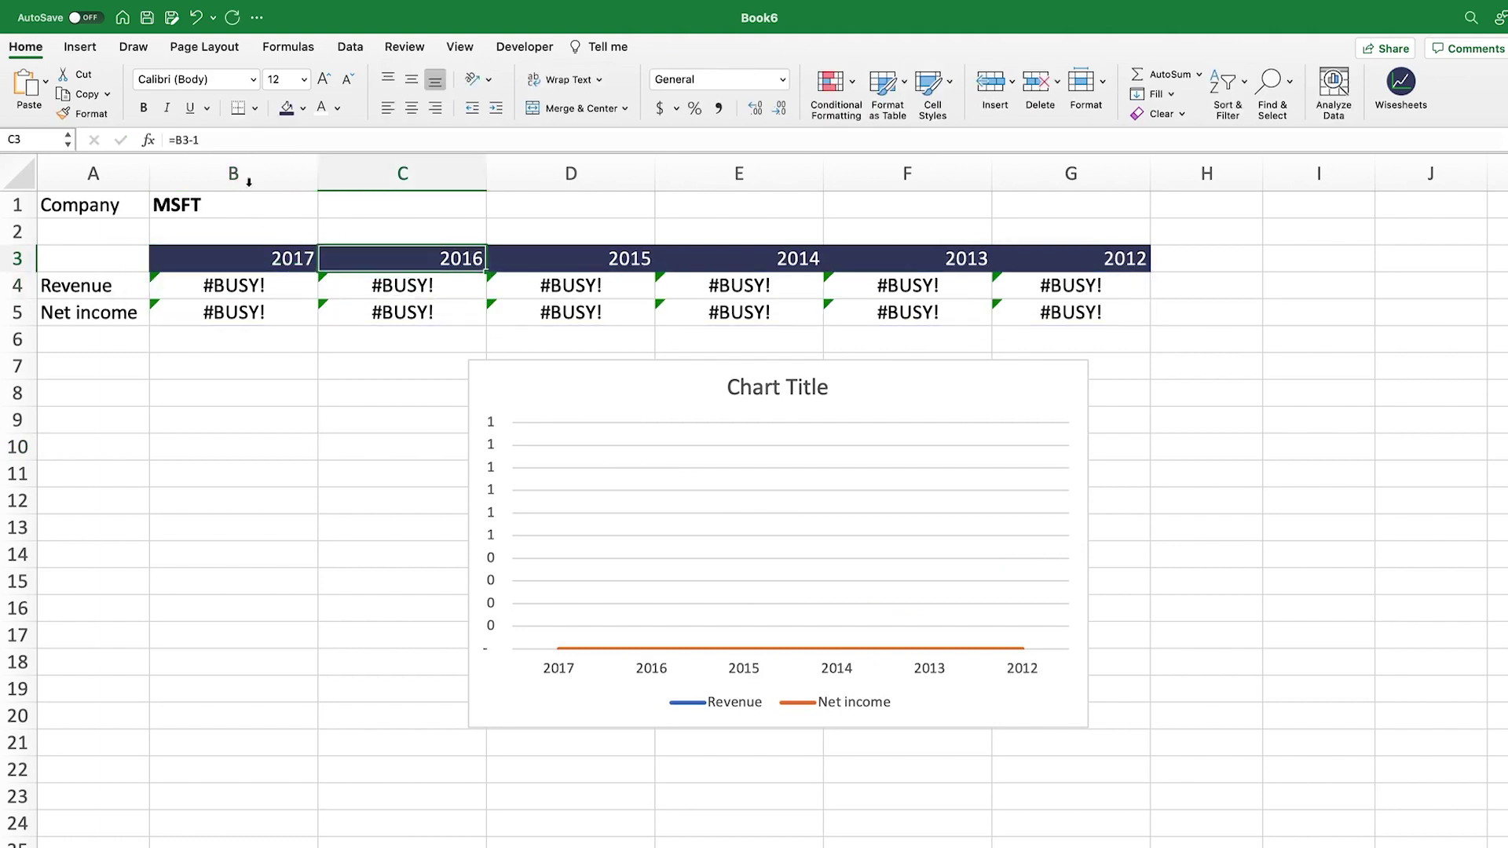
pyautogui.click(244, 139)
pyautogui.press('BackSpace')
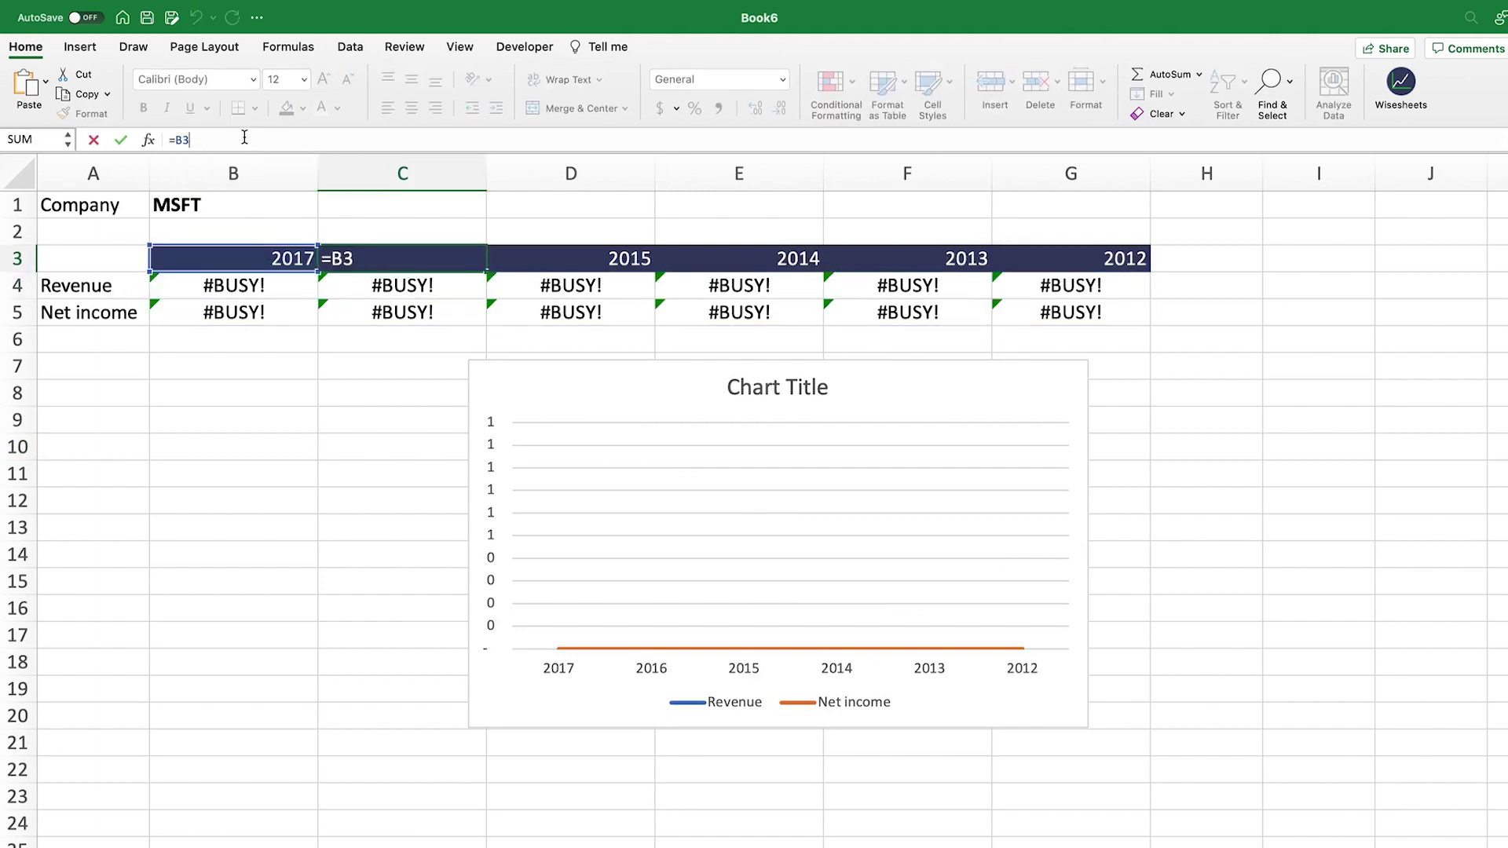
pyautogui.write('+1')
pyautogui.press('Return')
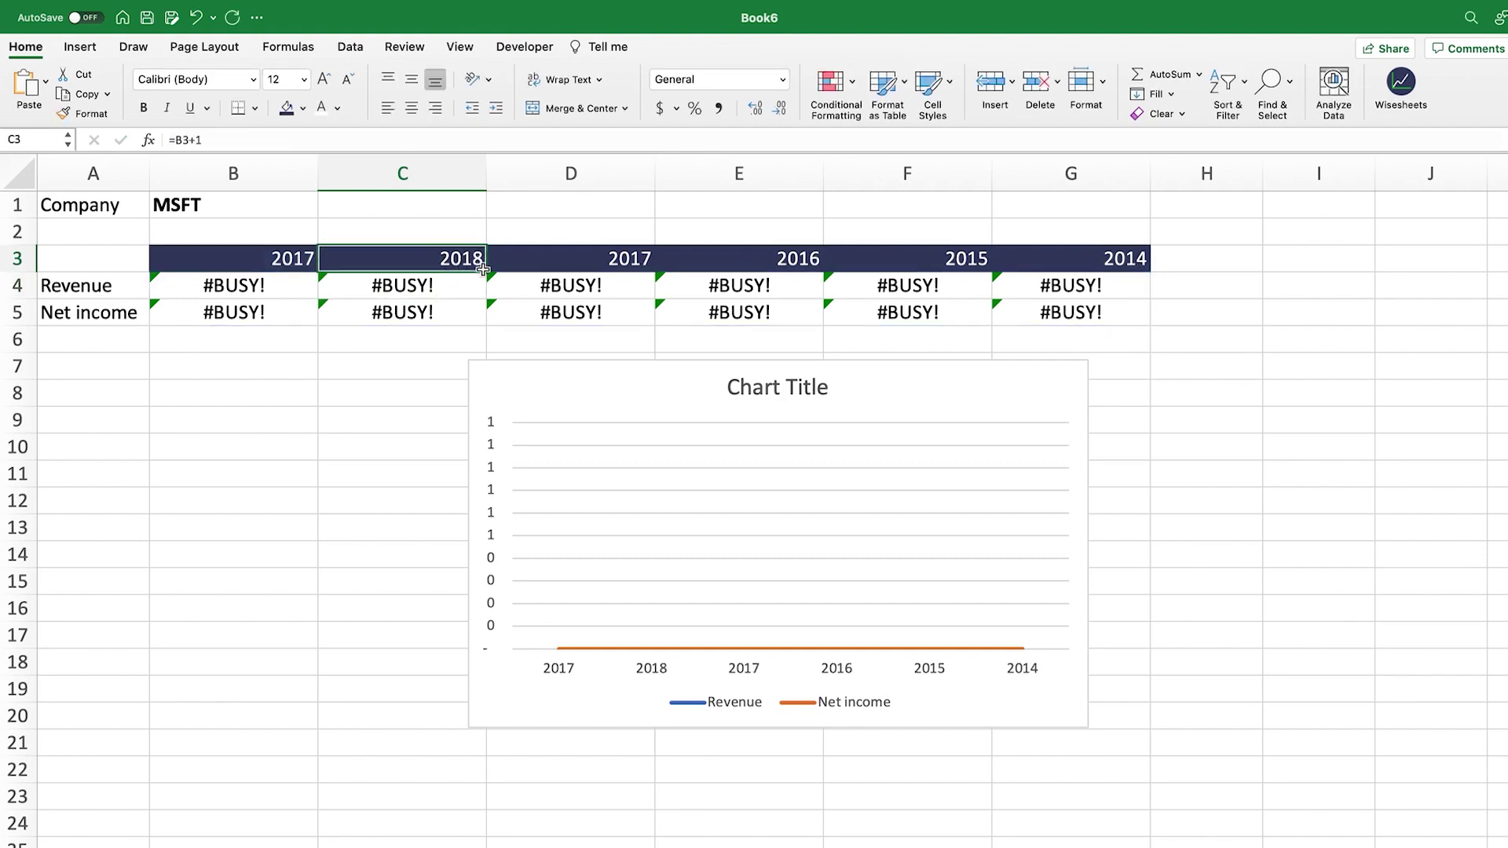
# Step: Fill the year formula from C3 across to G3 and highlight the revenue and net income cells beneath the years
pyautogui.moveTo(483, 269); pyautogui.dragTo(1131, 272)
pyautogui.click(1308, 539)
pyautogui.moveTo(208, 287); pyautogui.dragTo(1059, 322)
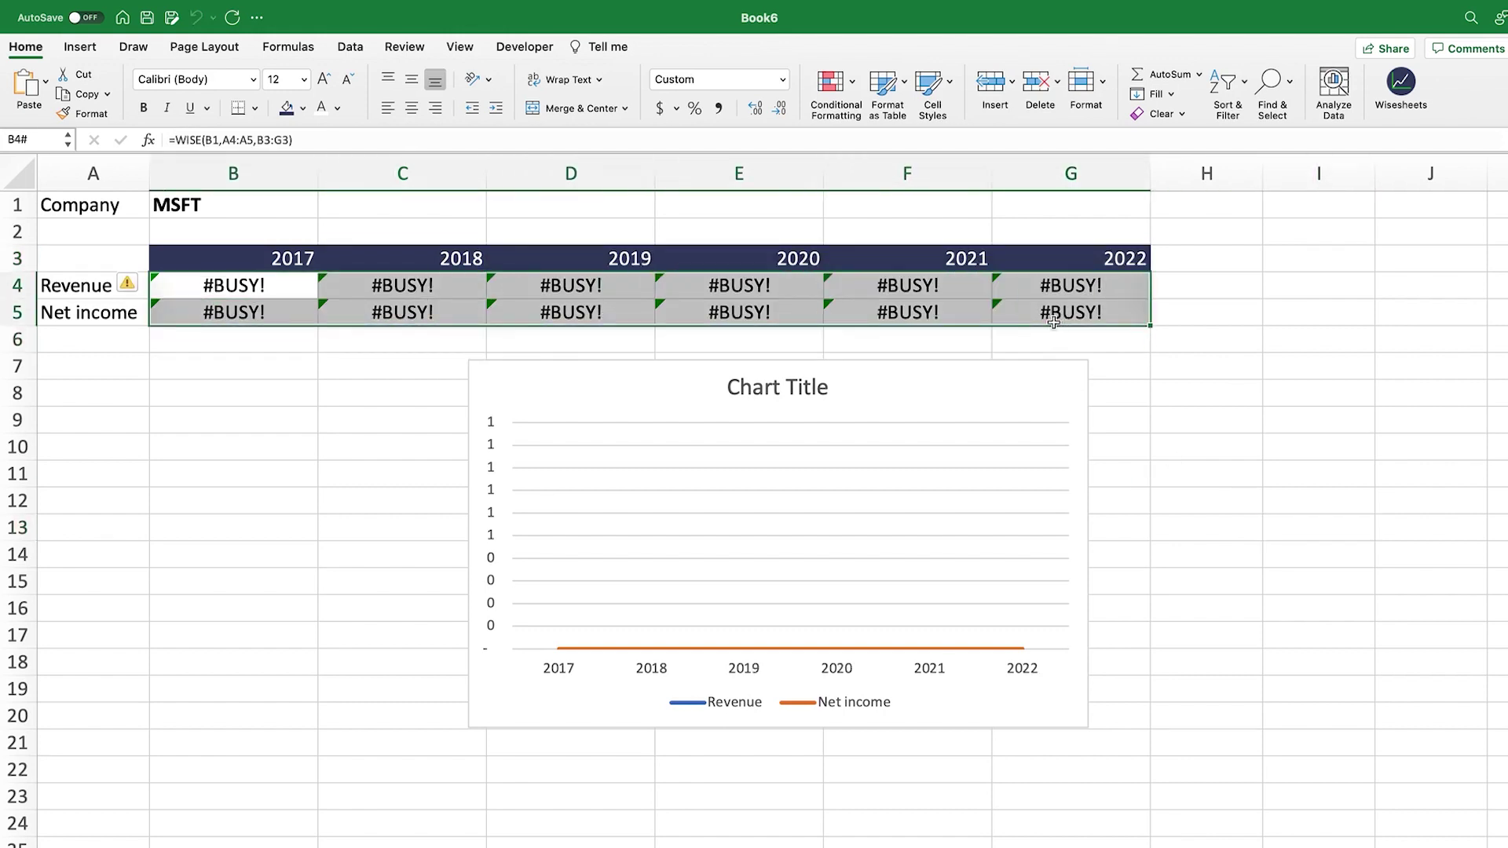
pyautogui.click(316, 412)
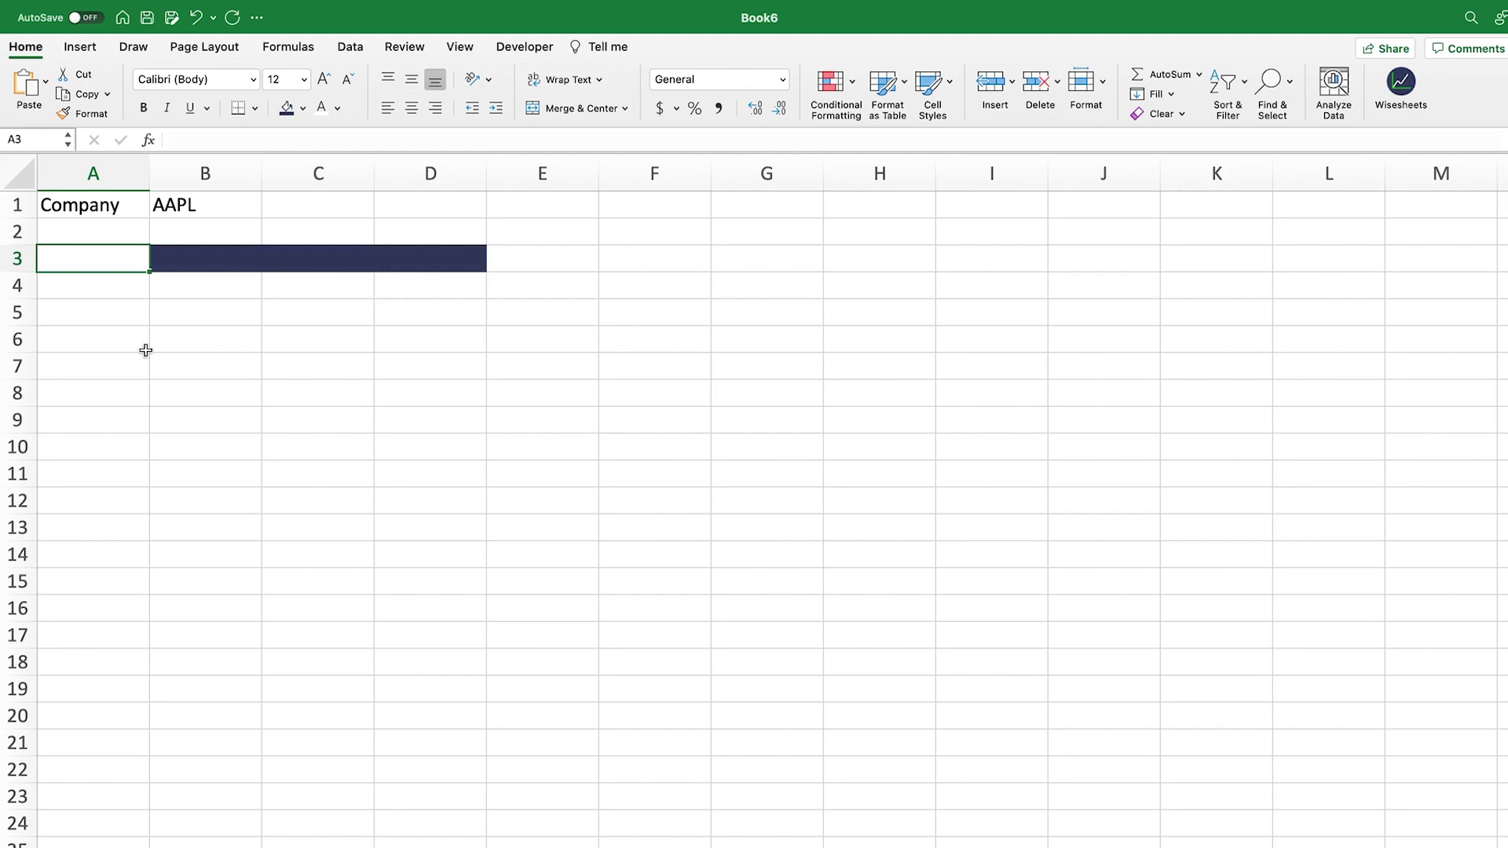
# Step: Enter =WISE(B1, "segment revenues", {2022,2021, 2020}) in A3 to pull Apple's segment revenues
pyautogui.write('=wise')
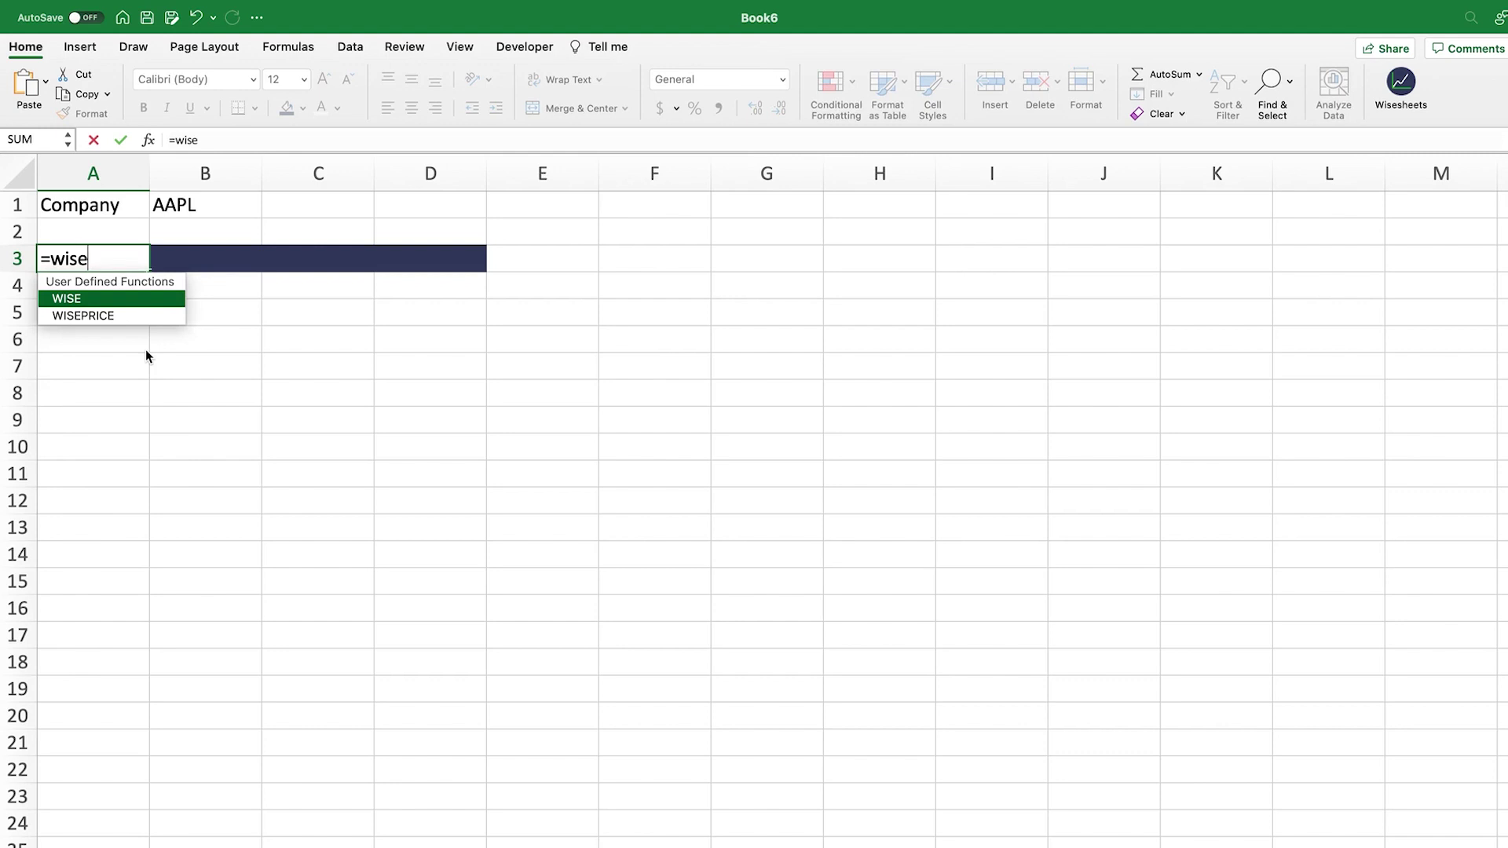
pyautogui.press('Tab')
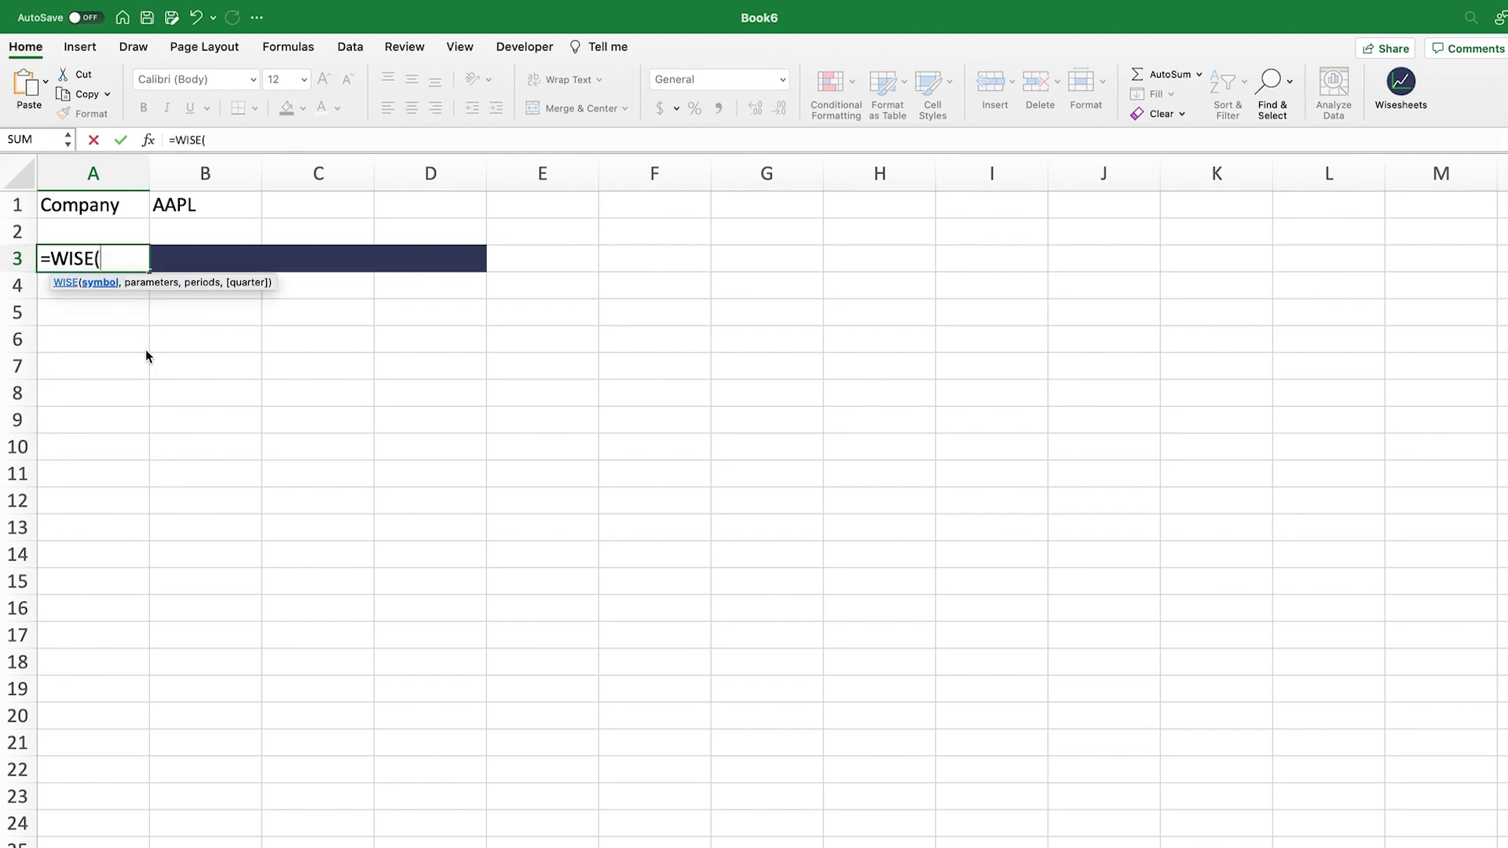
pyautogui.click(204, 207)
pyautogui.write(', ')
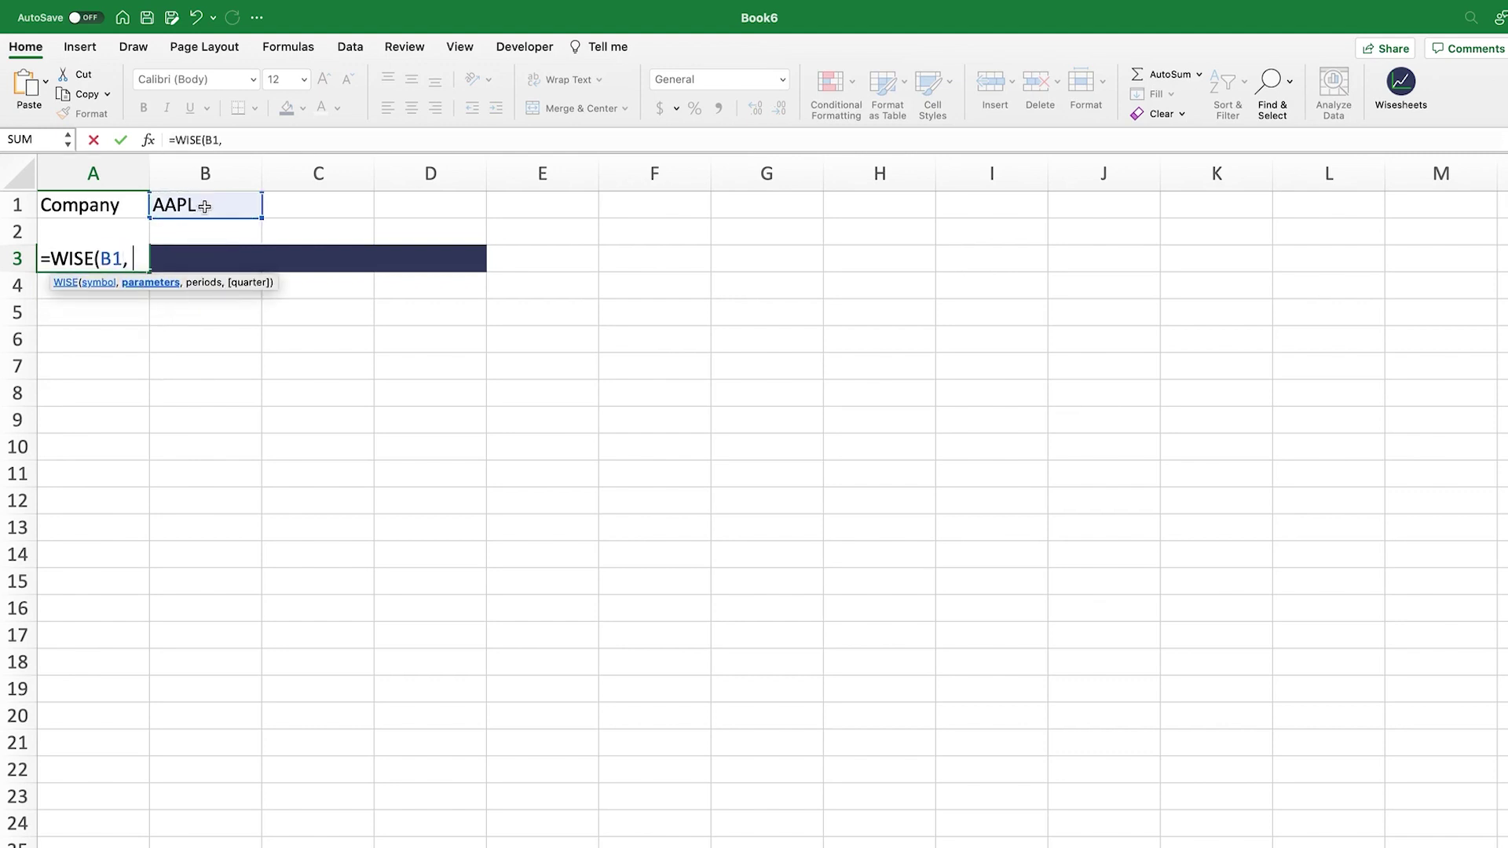
pyautogui.write('"seg')
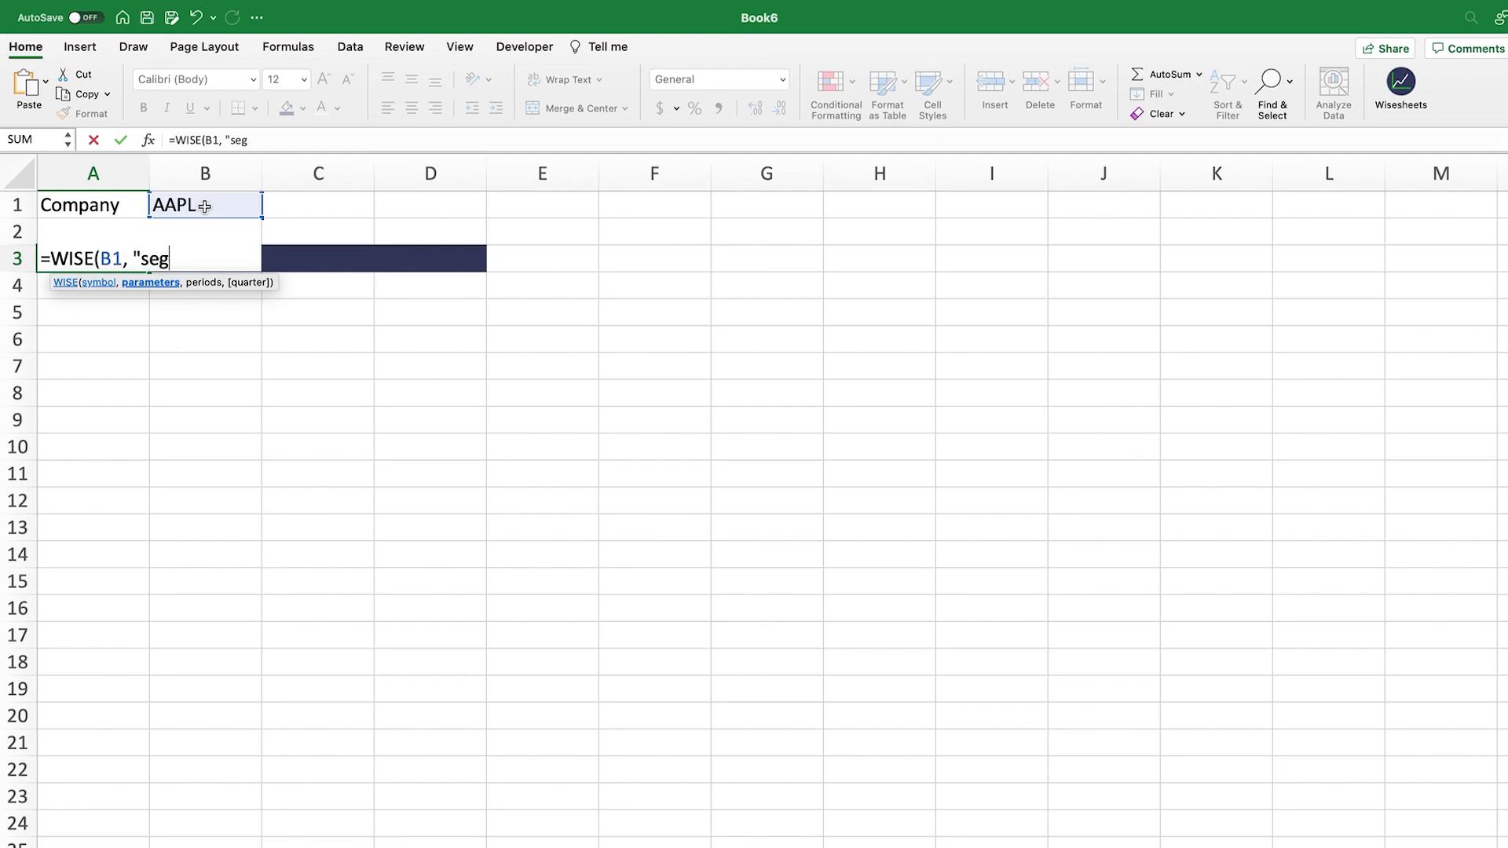
pyautogui.write('ment revenues ",')
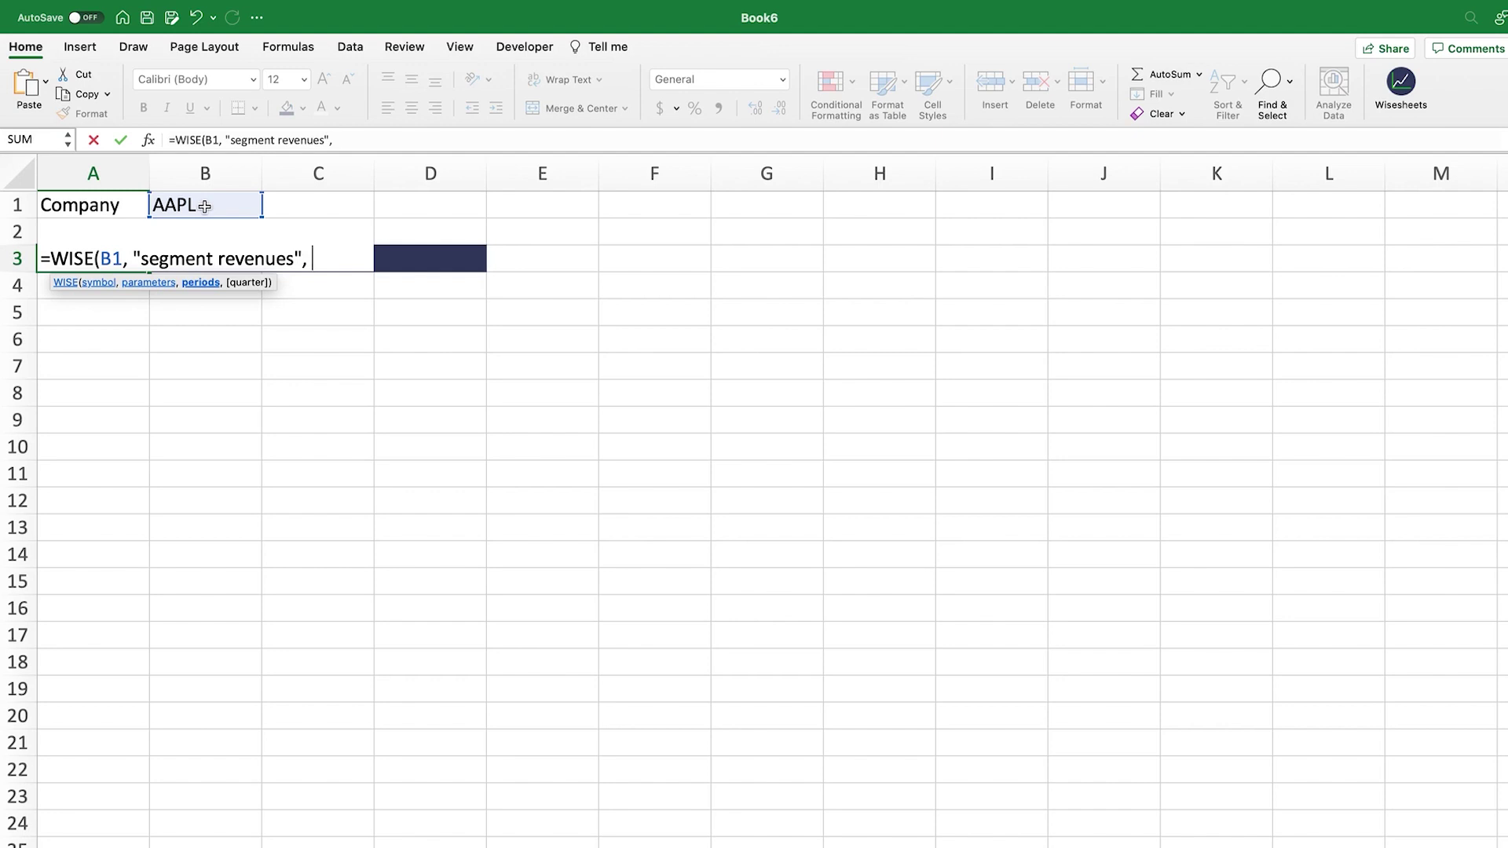
pyautogui.write('{2022,2021, 2020}')
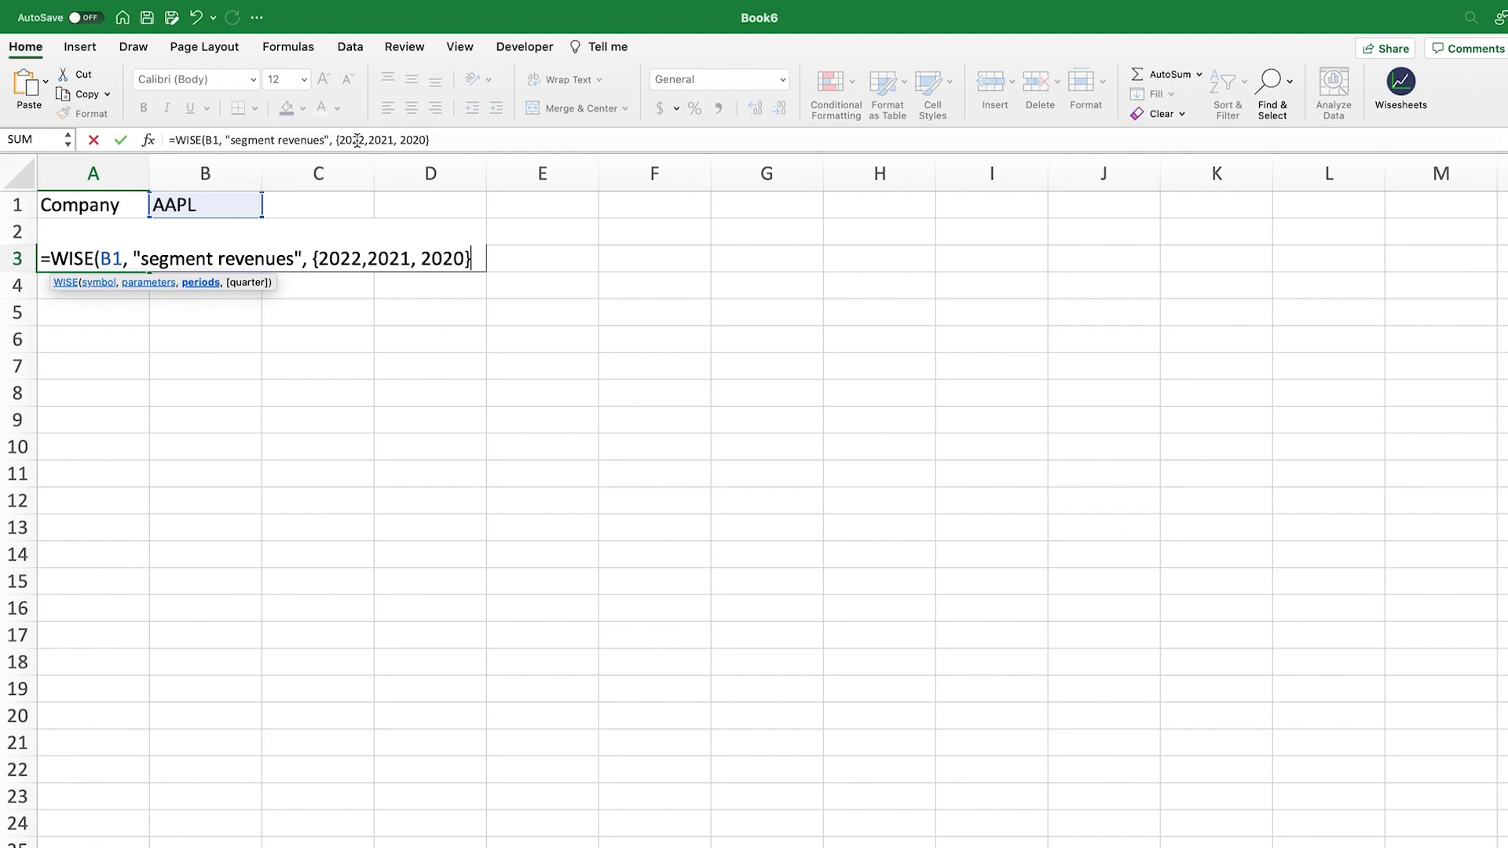
pyautogui.click(449, 137)
pyautogui.write(')')
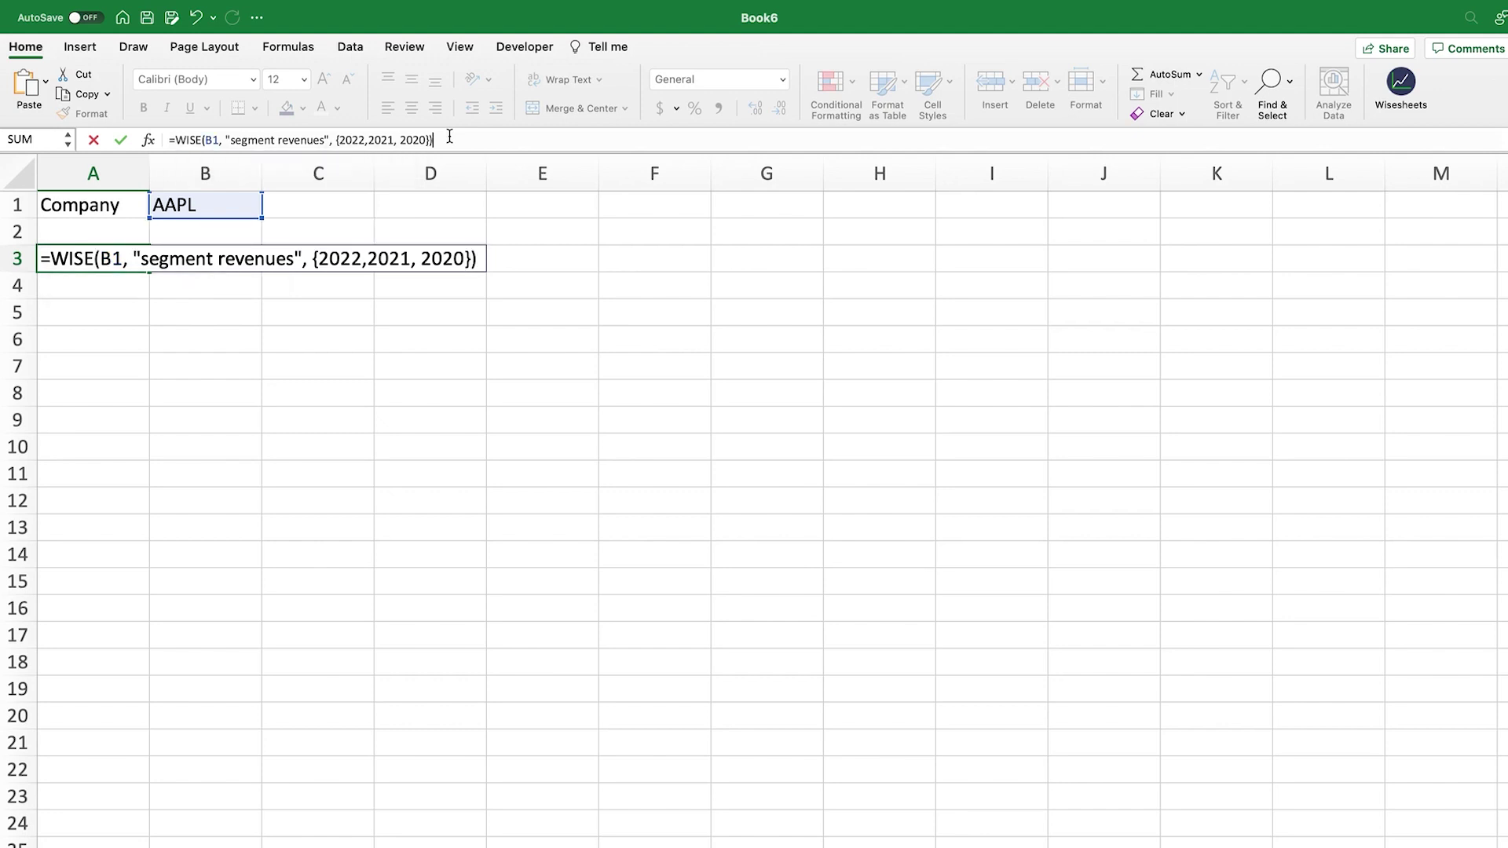
pyautogui.press('Return')
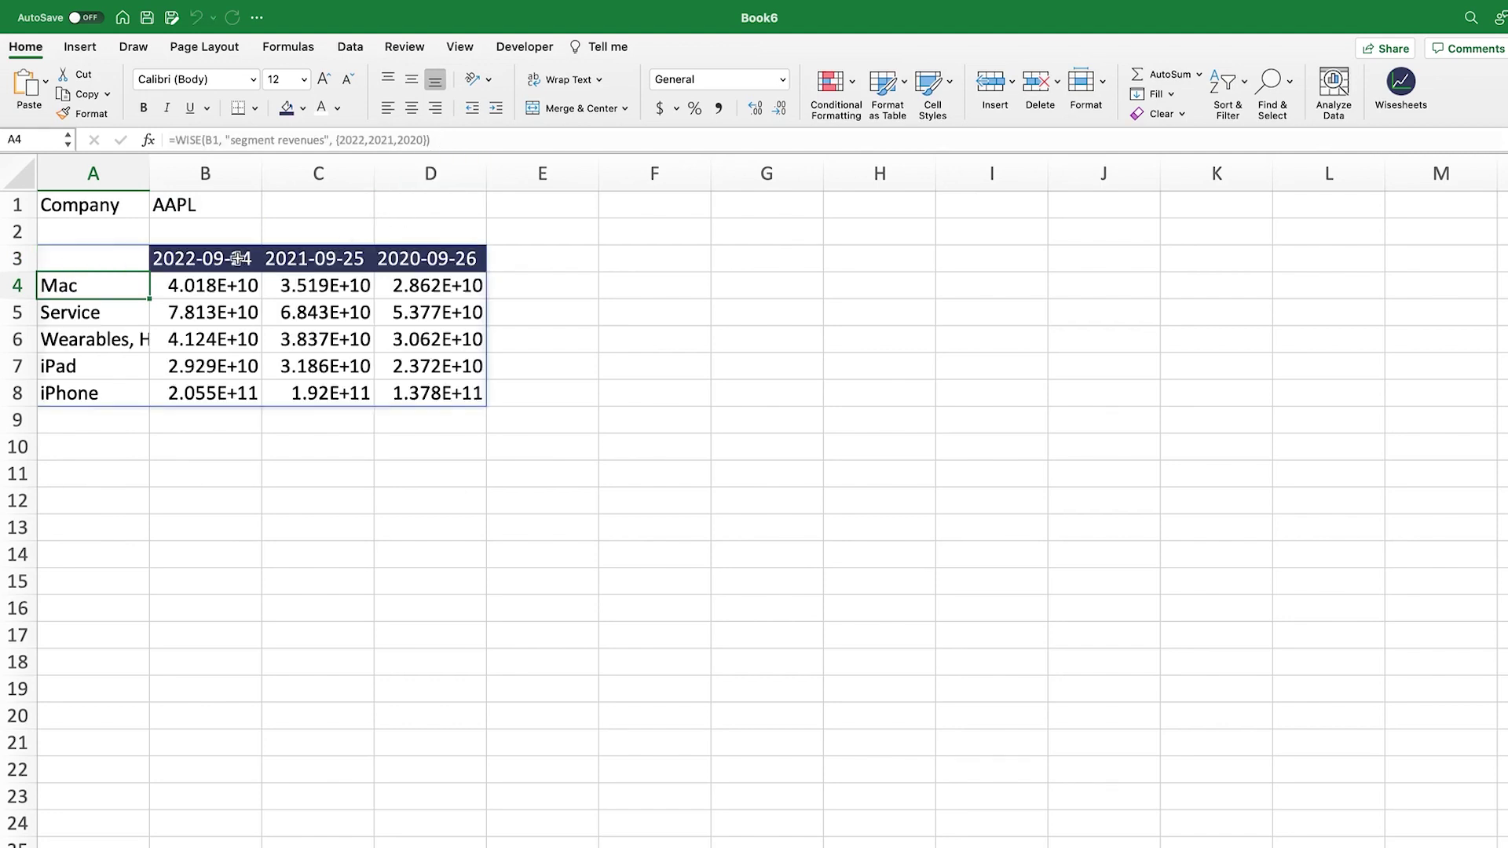
# Step: Format the segment revenues in B4:D8 as dollar accounting values without decimals, and fit column A to its labels
pyautogui.moveTo(228, 286); pyautogui.dragTo(435, 388)
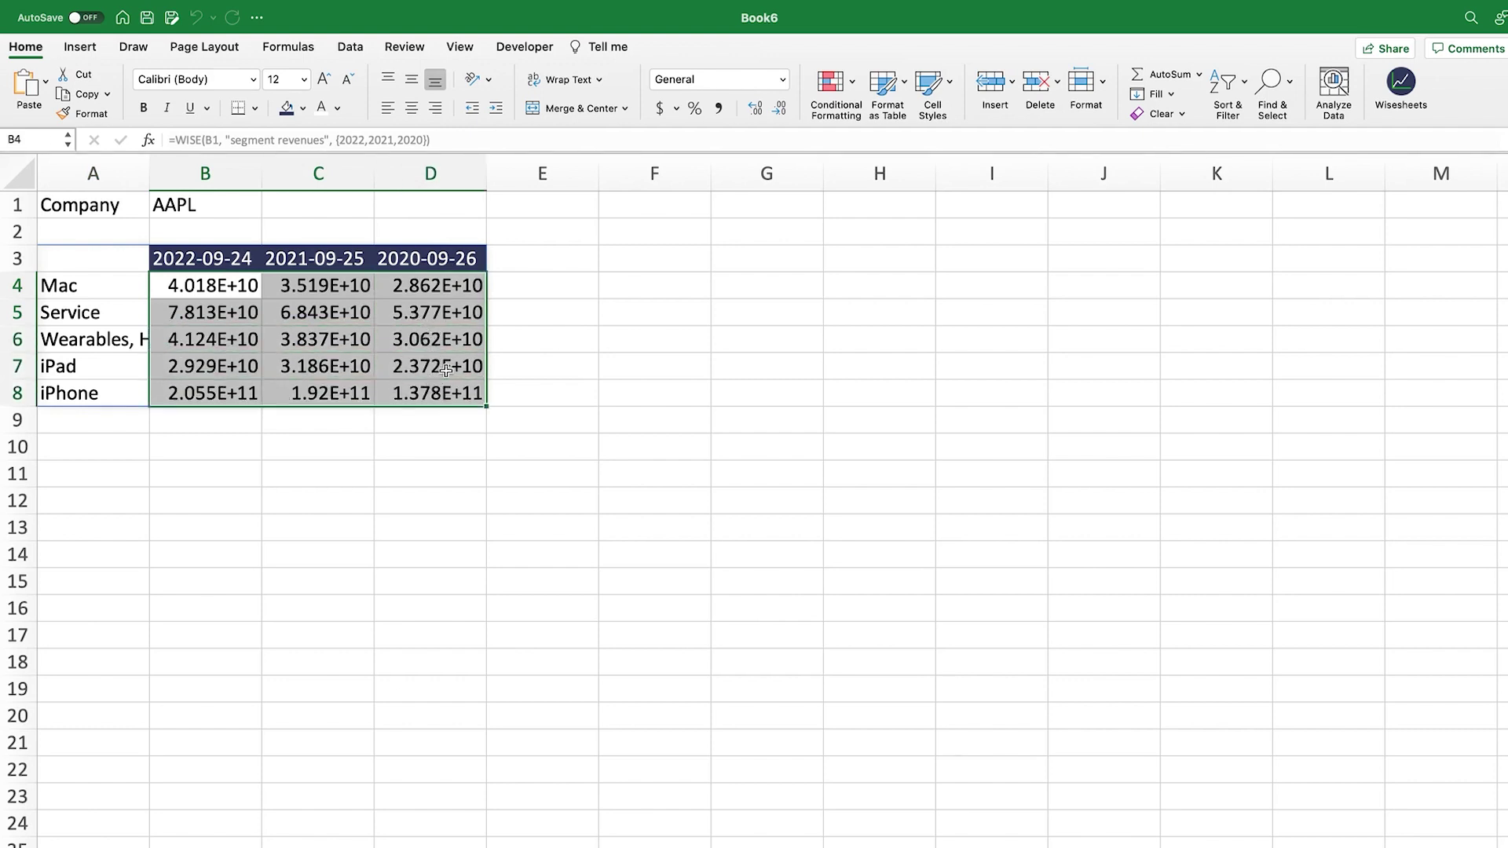
pyautogui.click(655, 114)
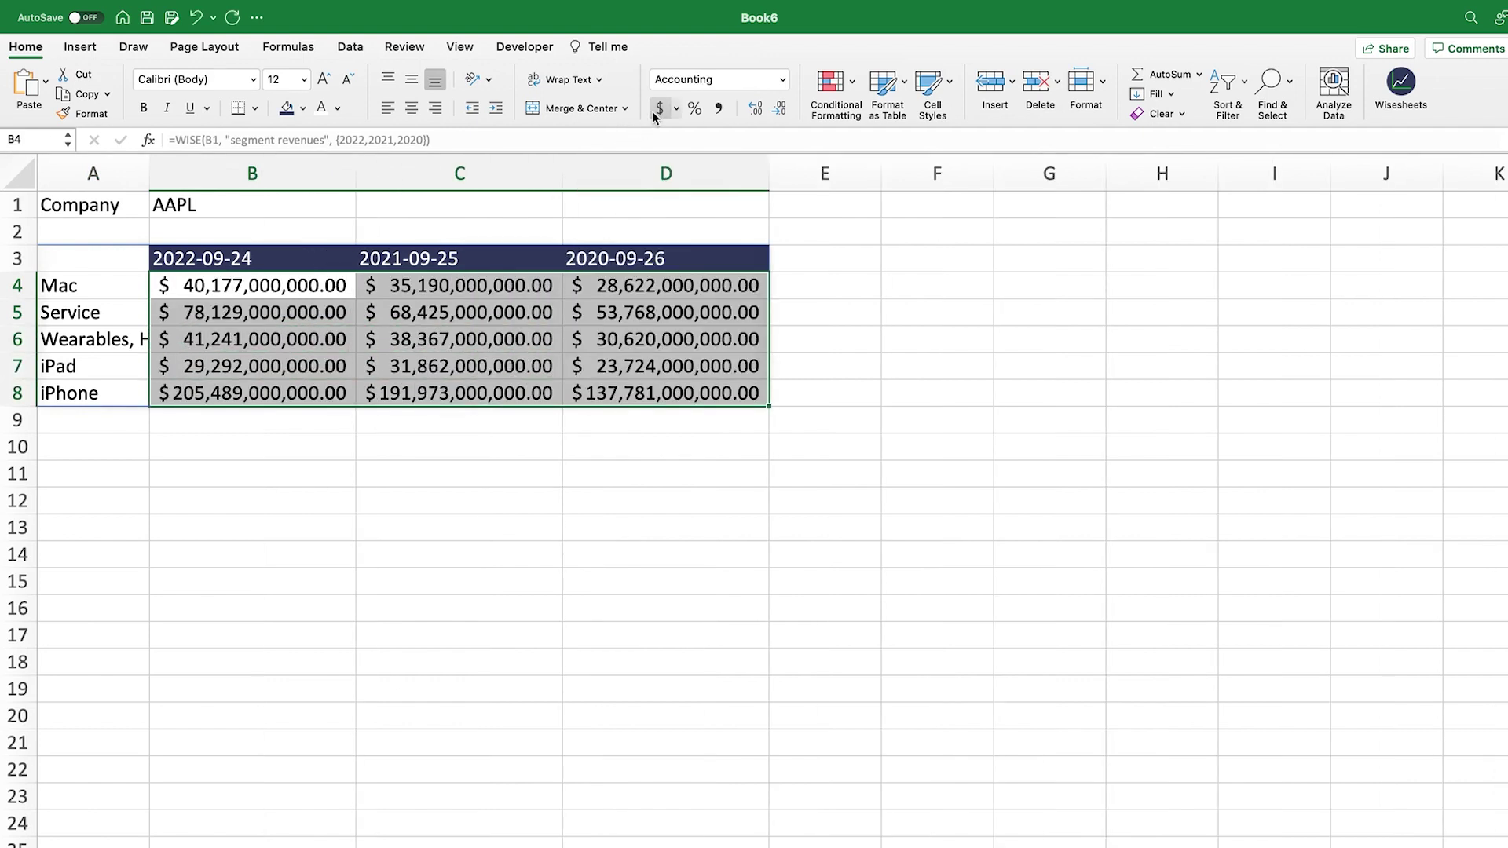
pyautogui.click(781, 112)
pyautogui.click(781, 112)
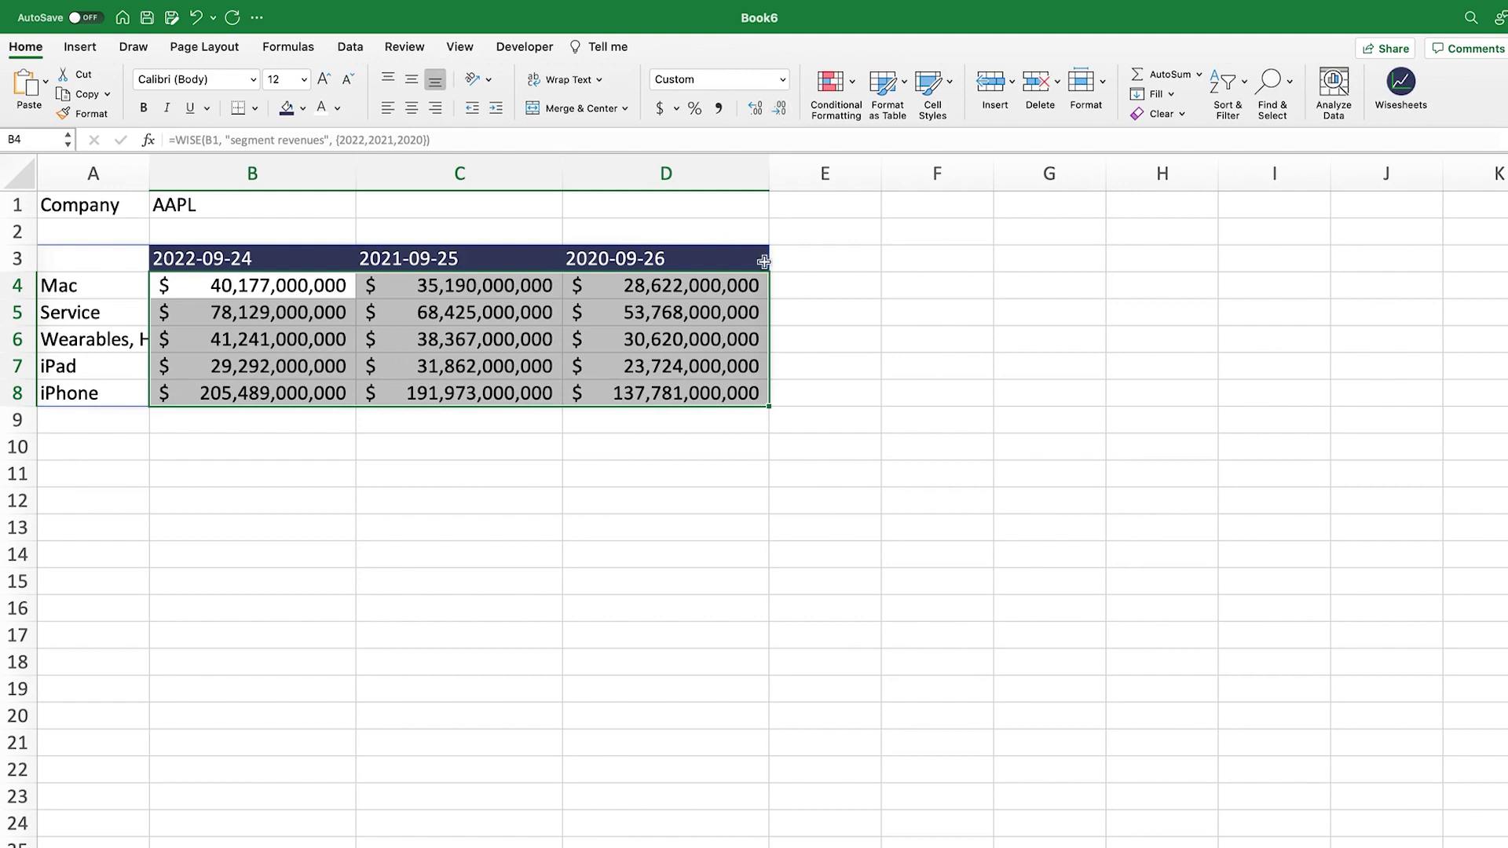
pyautogui.click(672, 471)
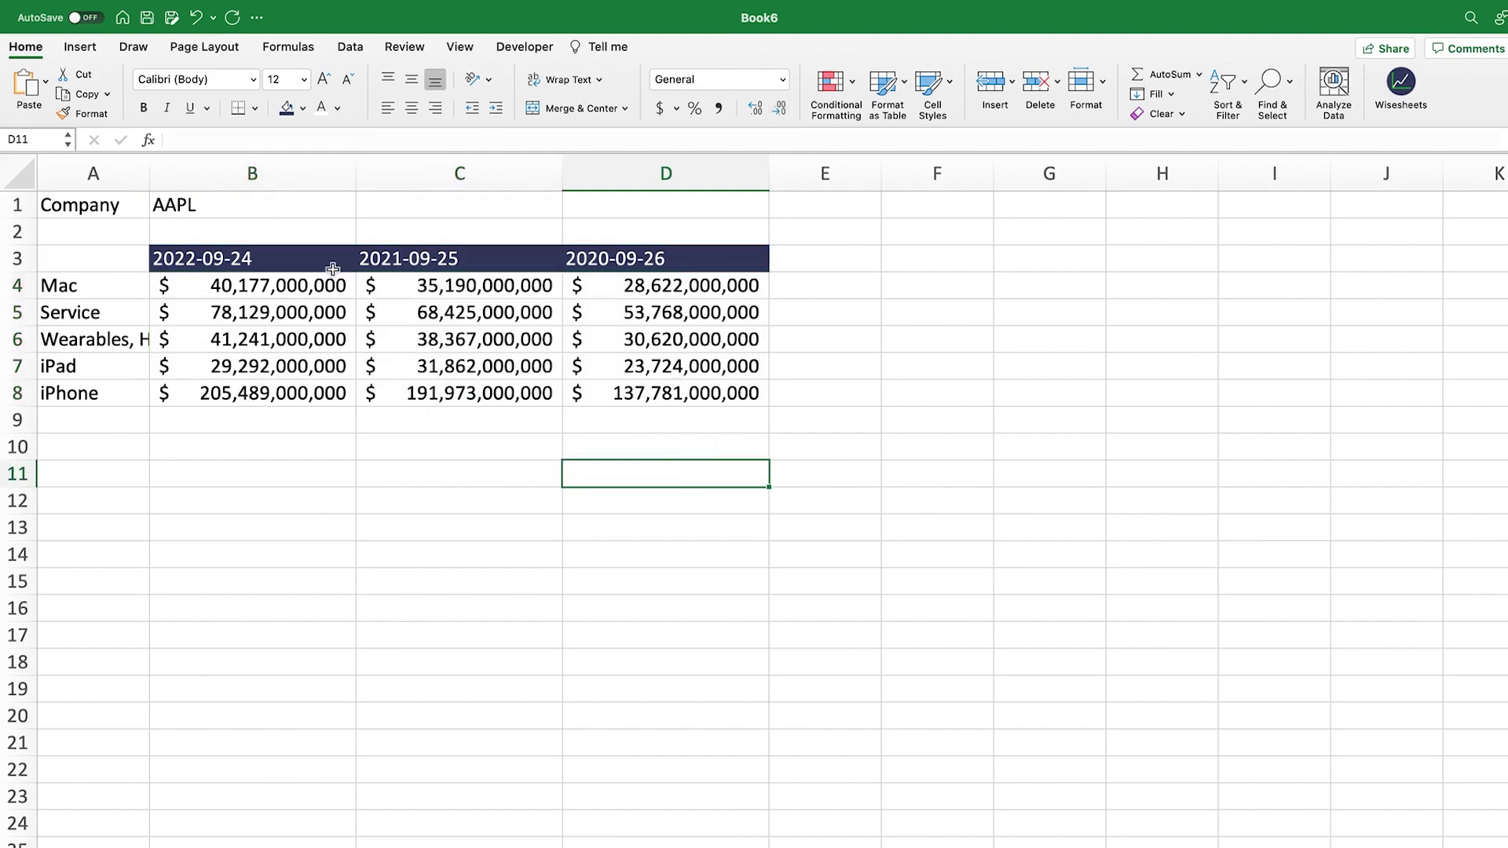
pyautogui.doubleClick(154, 163)
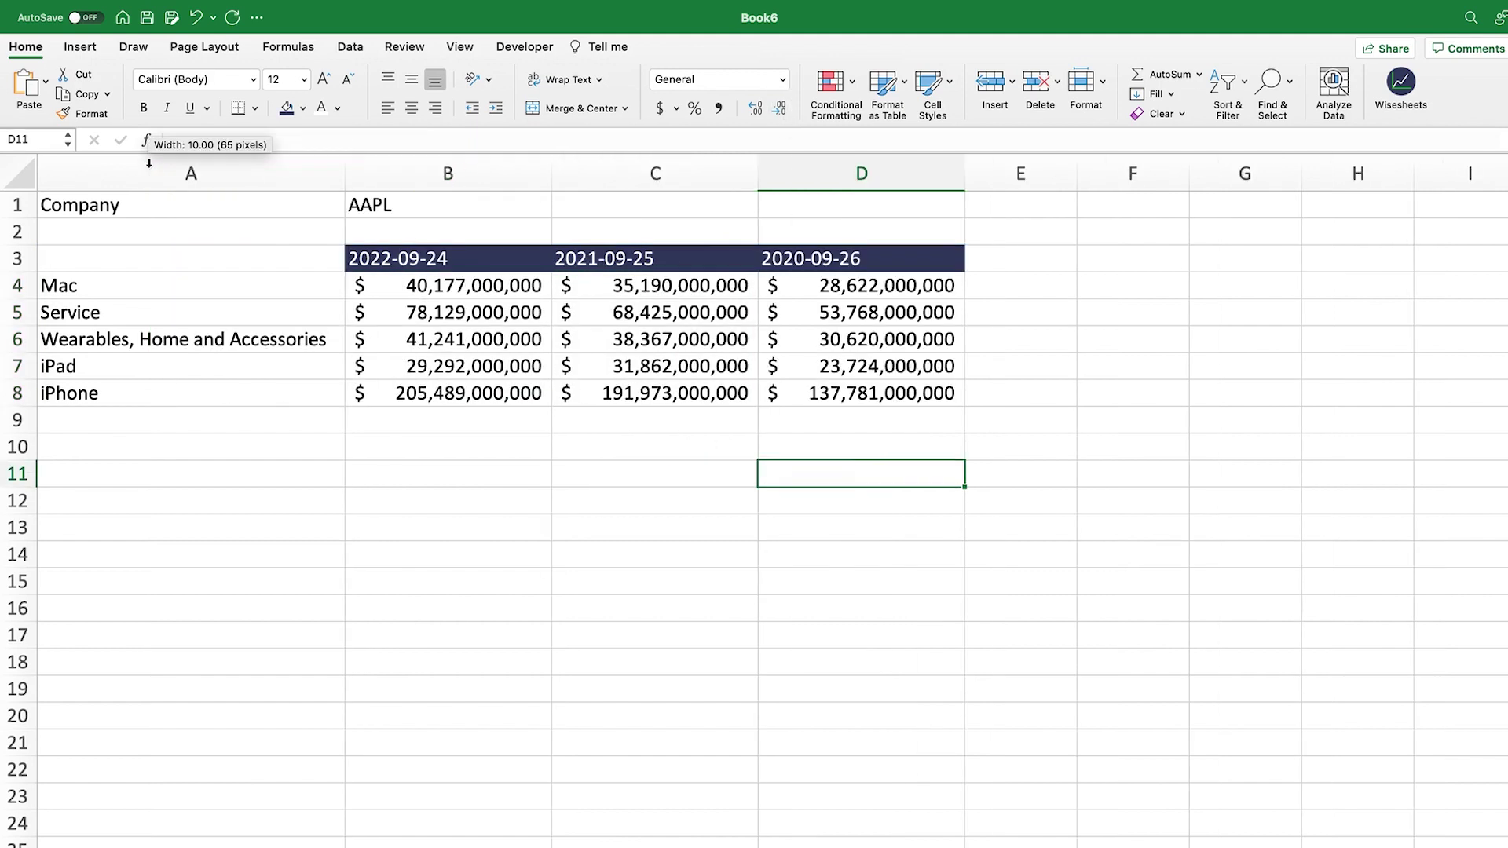
pyautogui.click(188, 285)
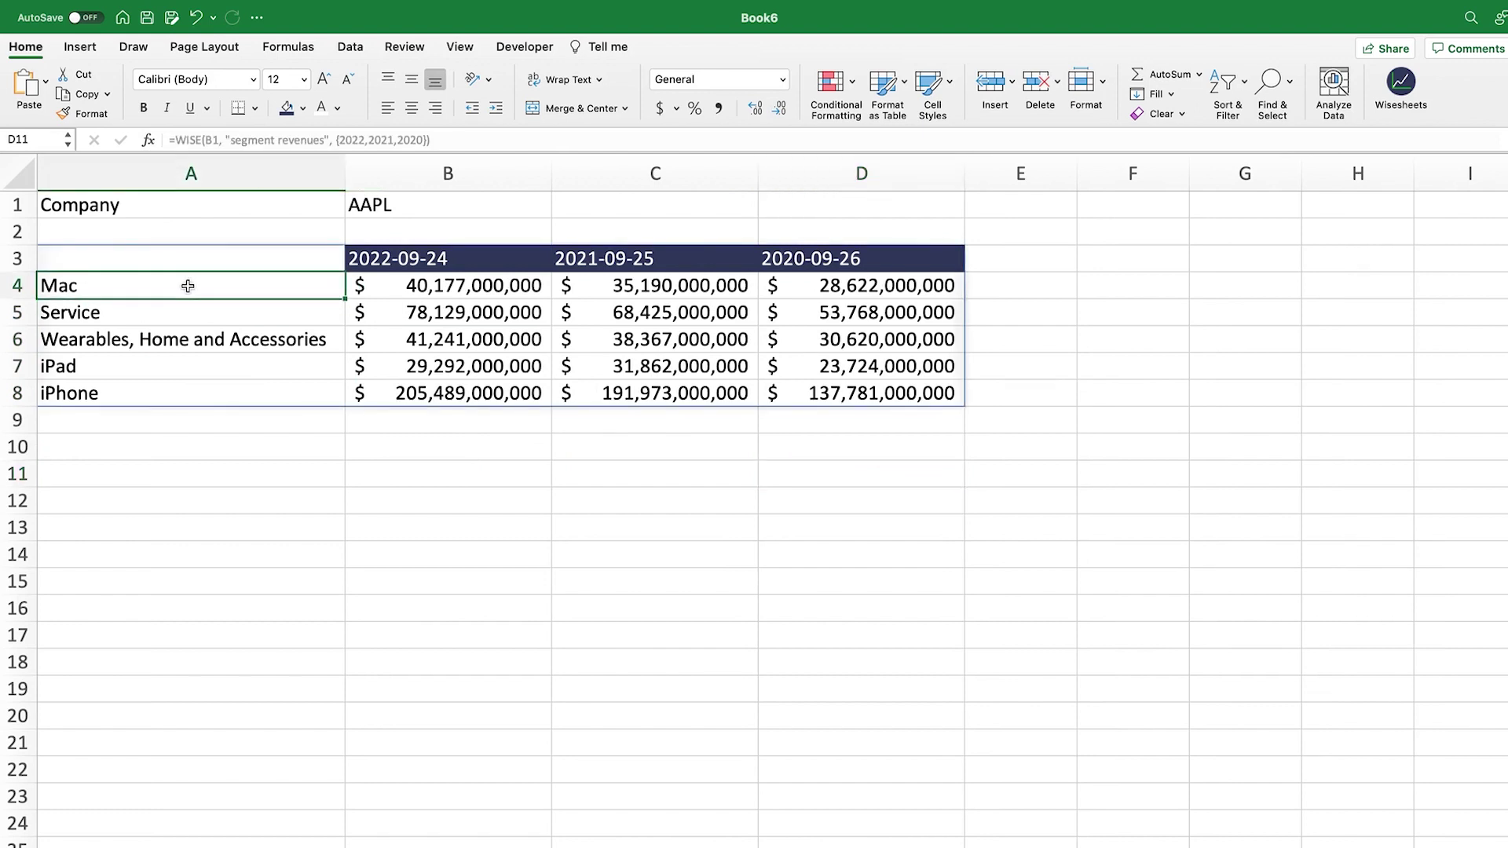
# Step: Review the segment names in A4:A8 and their yearly revenues in B4:D8
pyautogui.click(121, 313)
pyautogui.click(132, 336)
pyautogui.click(120, 367)
pyautogui.click(118, 392)
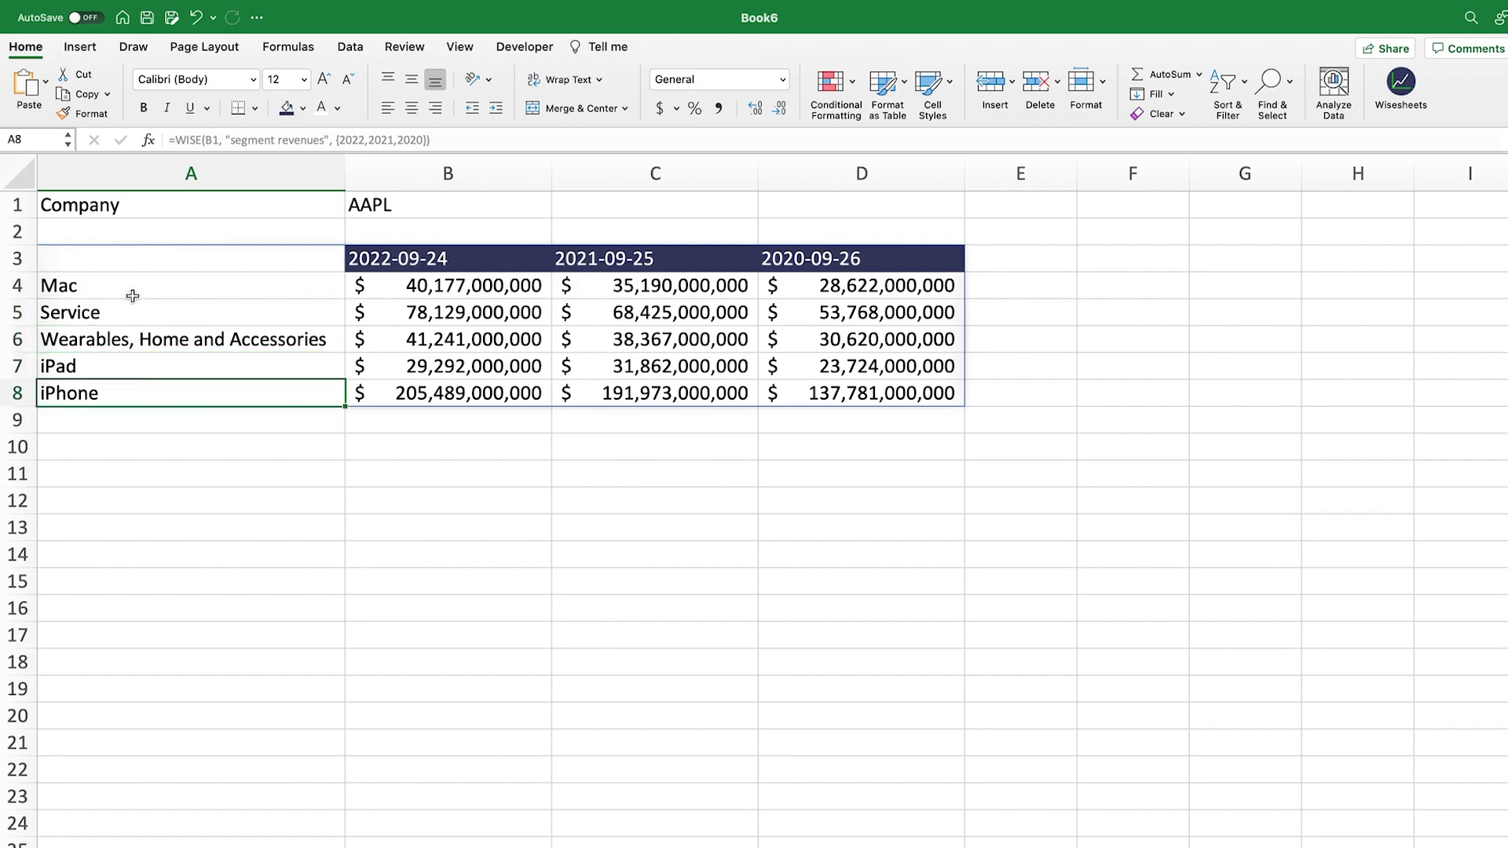
pyautogui.moveTo(131, 286); pyautogui.dragTo(131, 382)
pyautogui.click(473, 286)
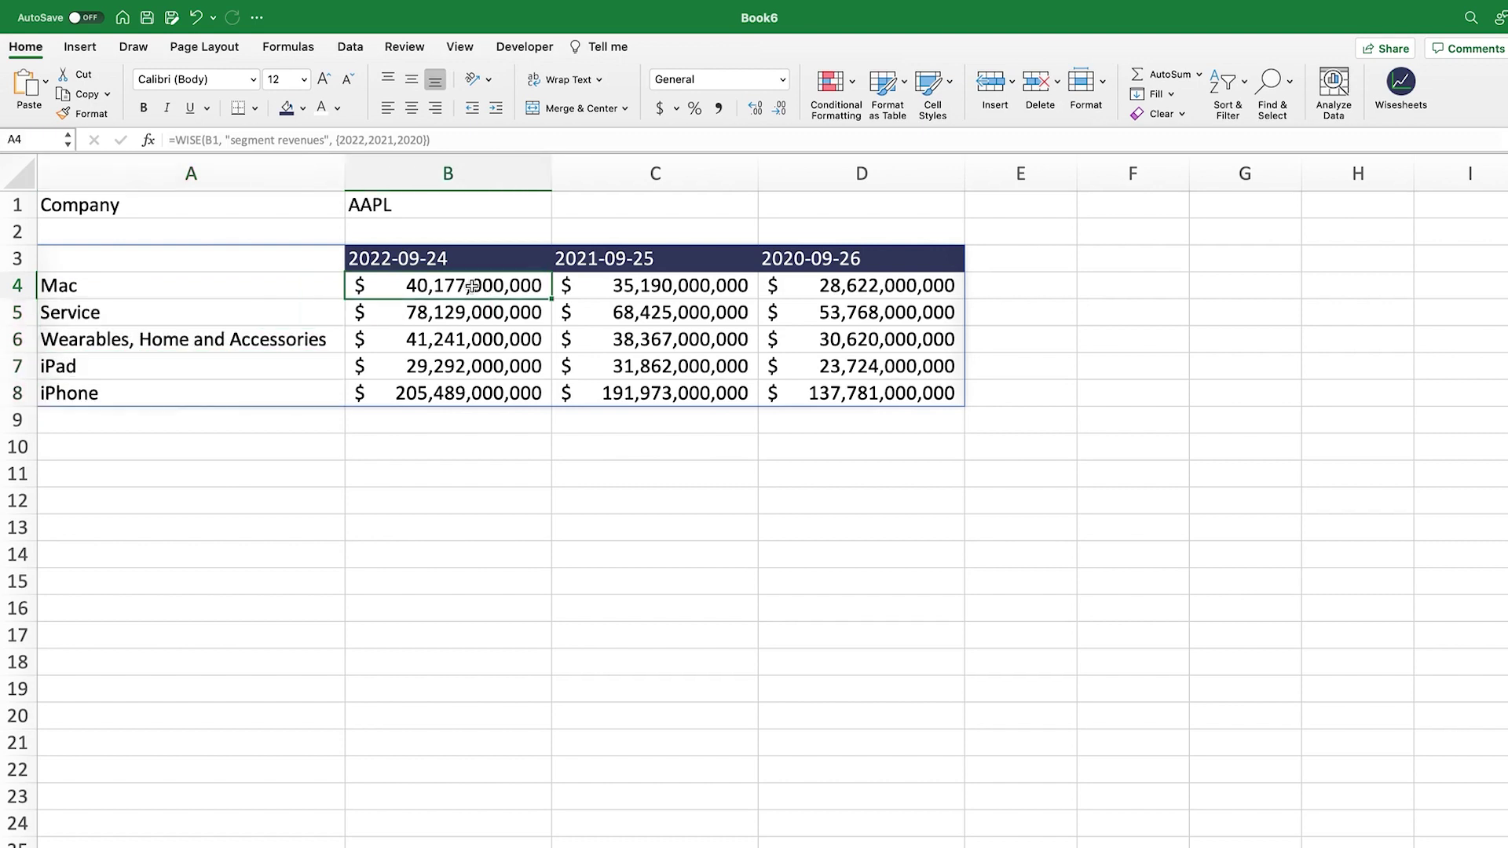
pyautogui.moveTo(473, 285); pyautogui.dragTo(793, 397)
pyautogui.click(585, 466)
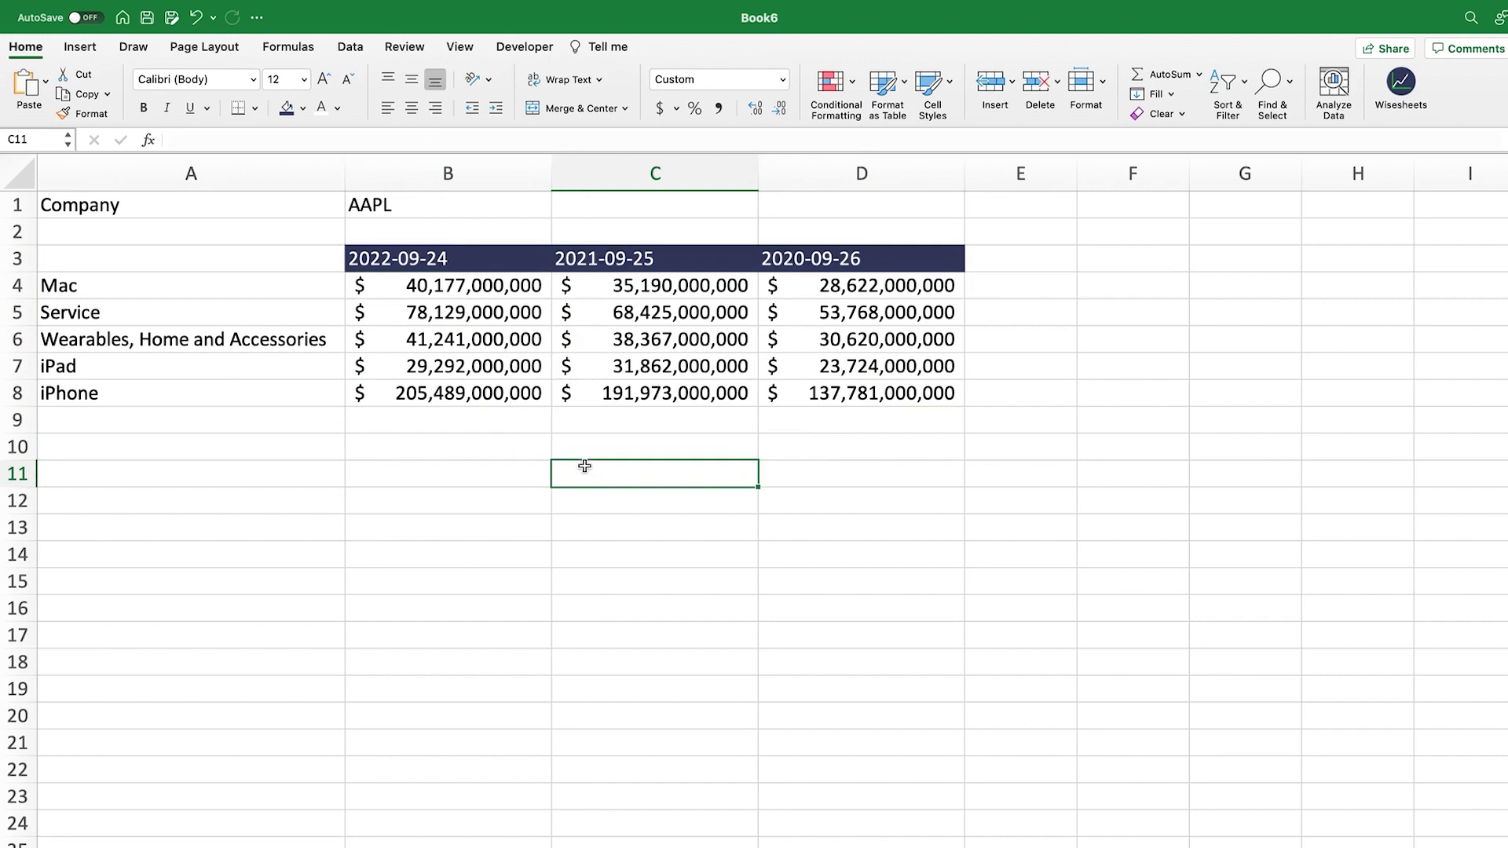
# Step: Browse the recommended charts for the whole segment revenue table A3:D8
pyautogui.moveTo(239, 258); pyautogui.dragTo(874, 393)
pyautogui.click(80, 47)
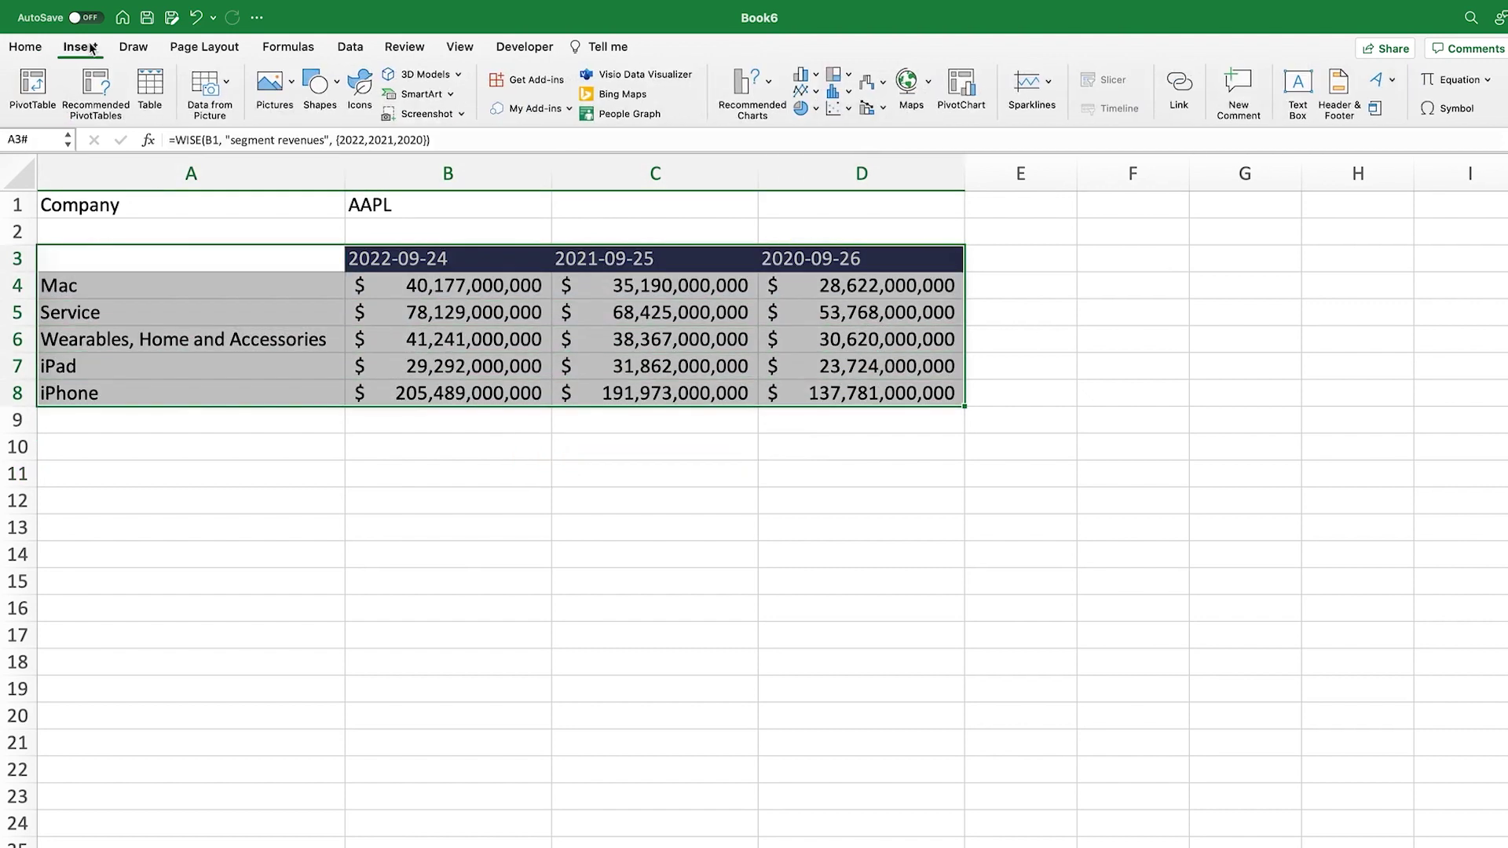
pyautogui.click(766, 97)
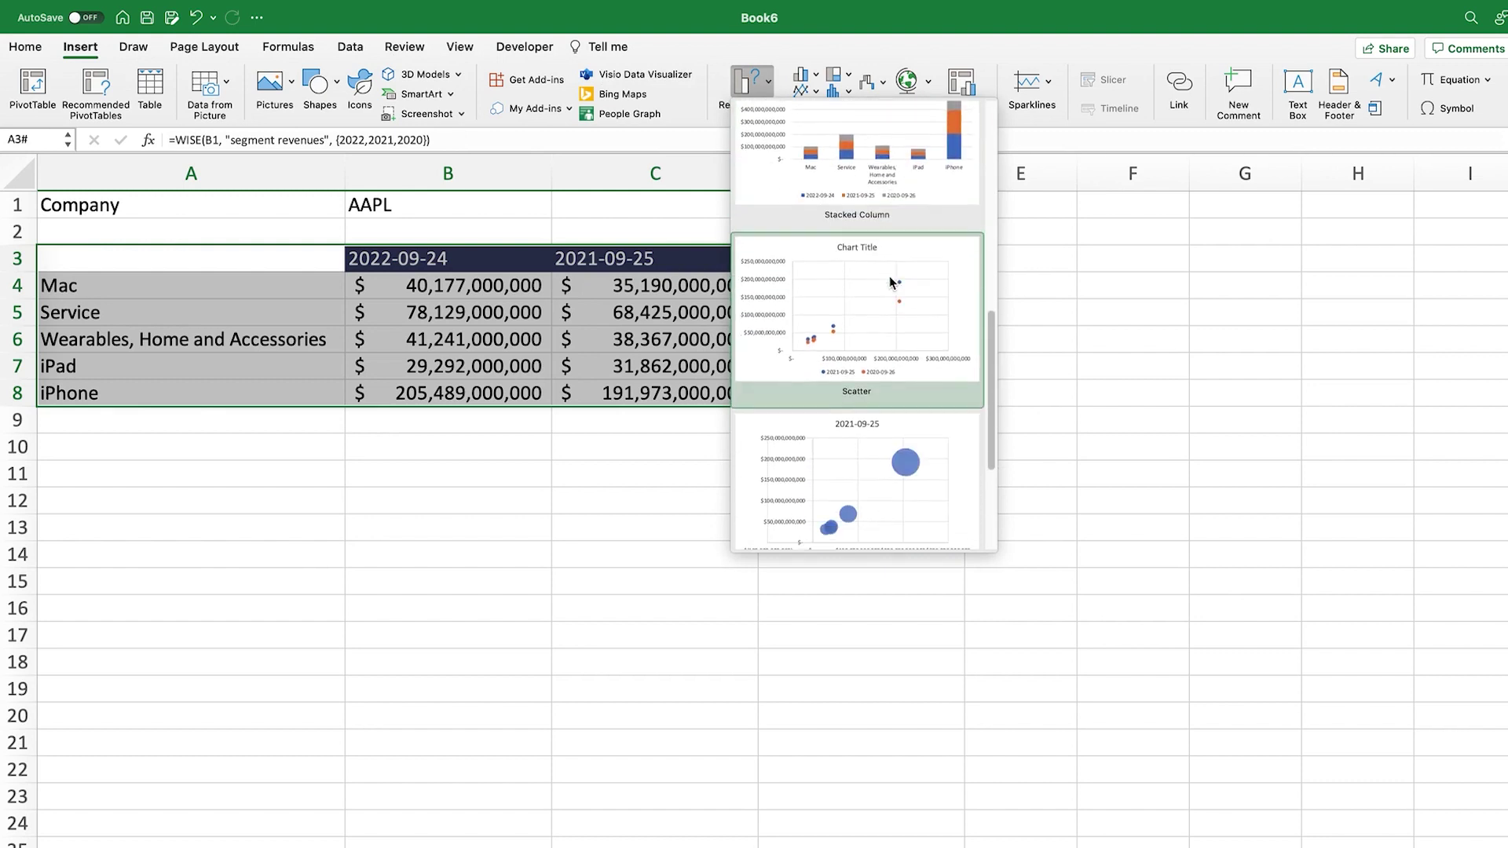
pyautogui.scroll(-3, 889, 276)
pyautogui.scroll(2, 907, 167)
# Step: Insert a 3-D pie chart of the 2022-09-24 segment revenues from A3:B8
pyautogui.moveTo(188, 259); pyautogui.dragTo(481, 391)
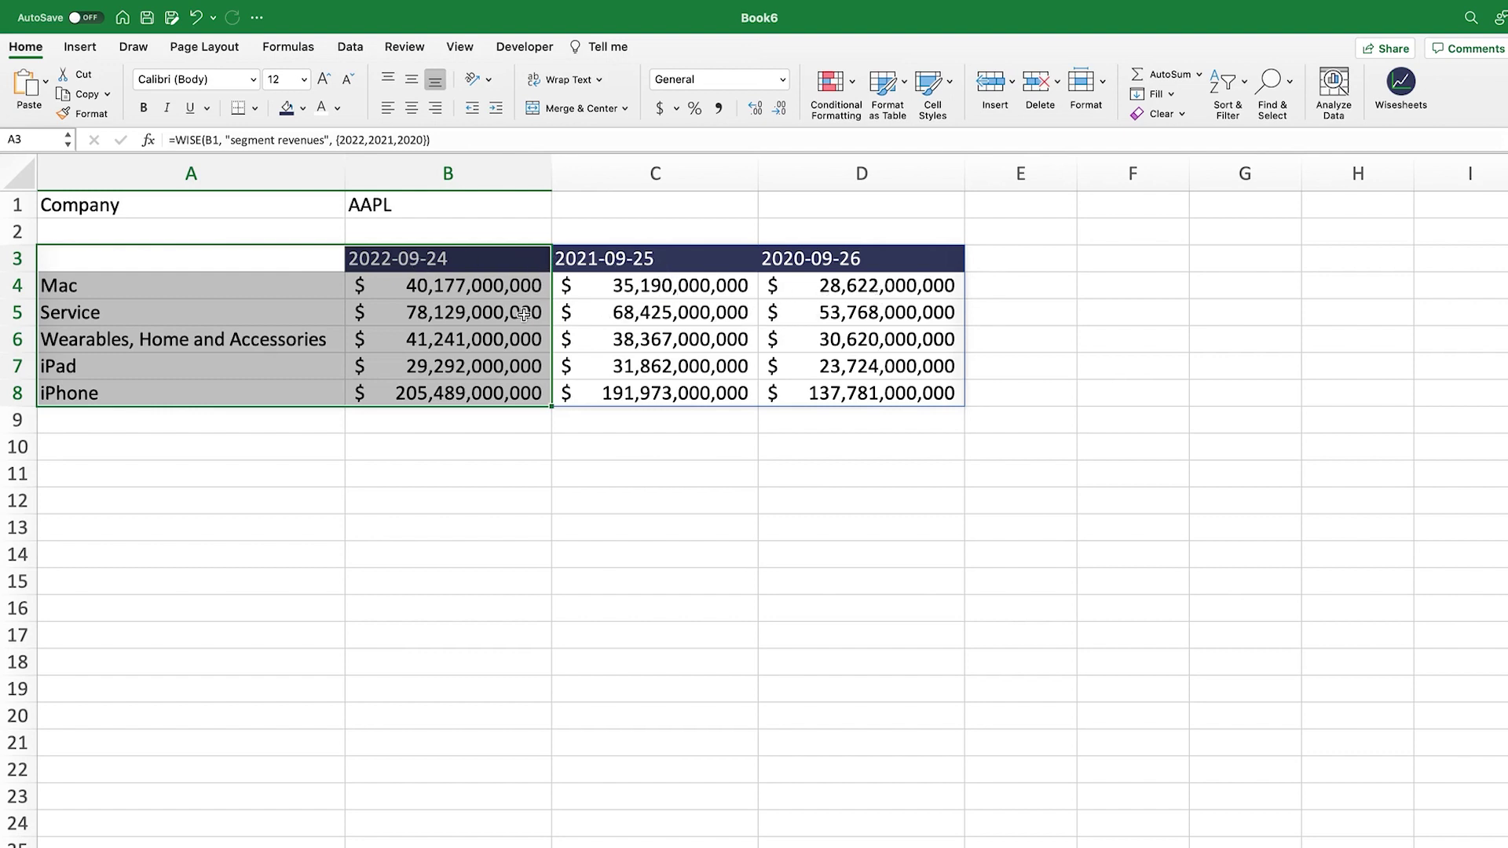
pyautogui.click(80, 49)
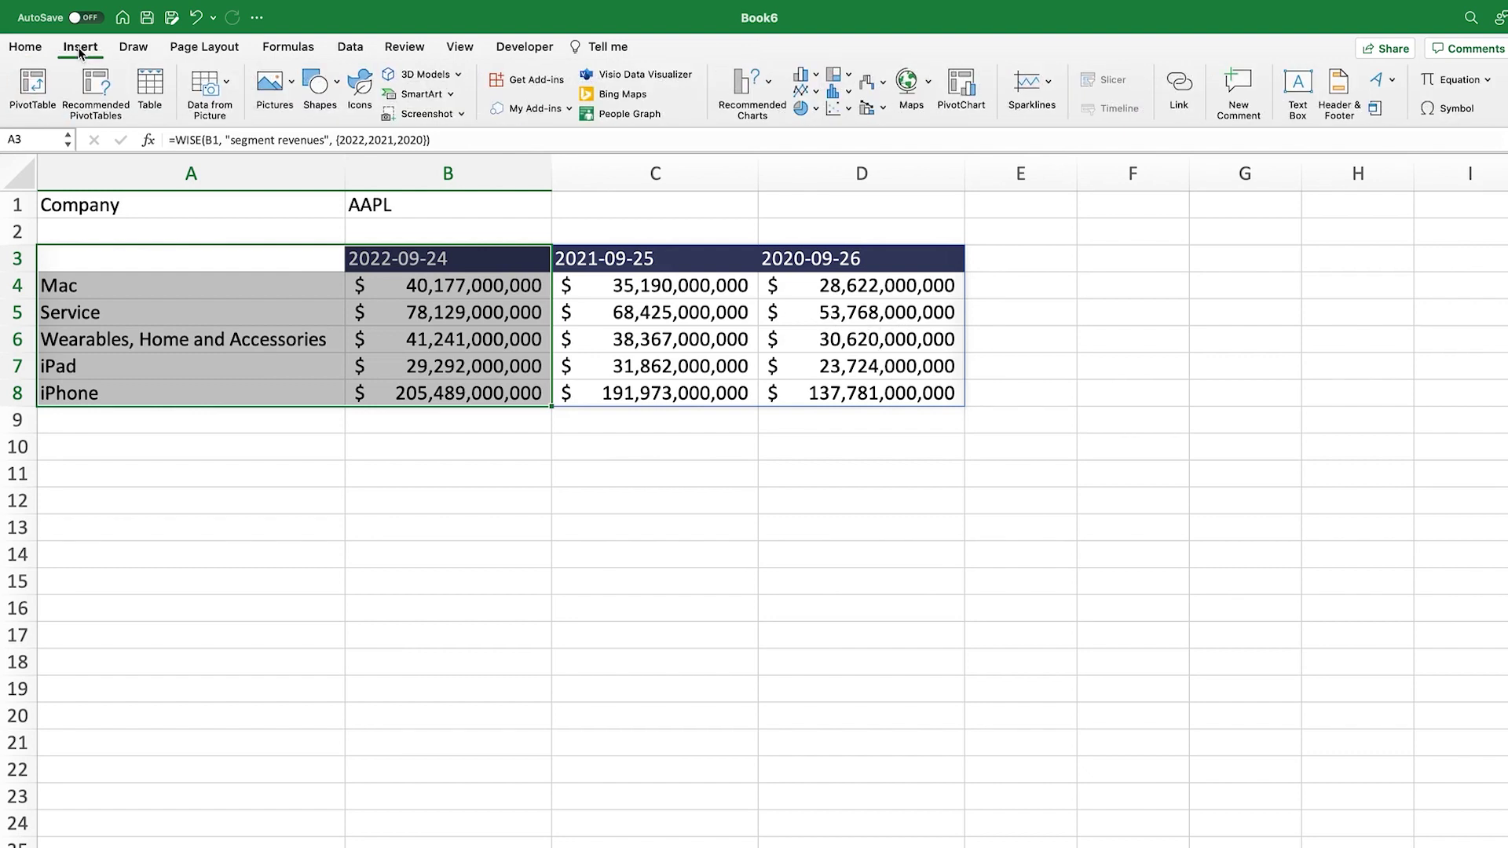
pyautogui.click(808, 113)
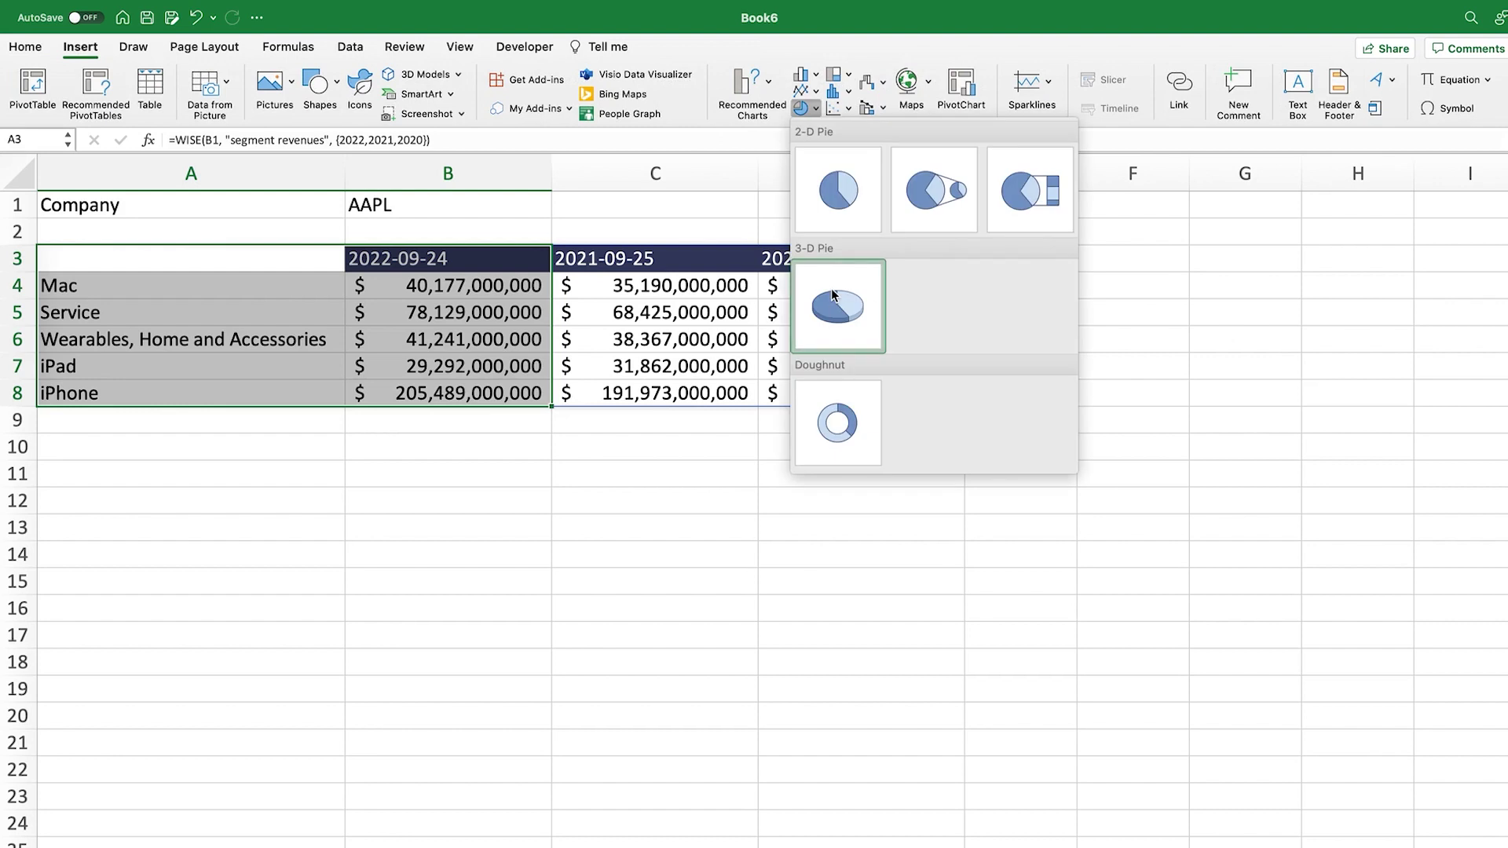
pyautogui.click(834, 295)
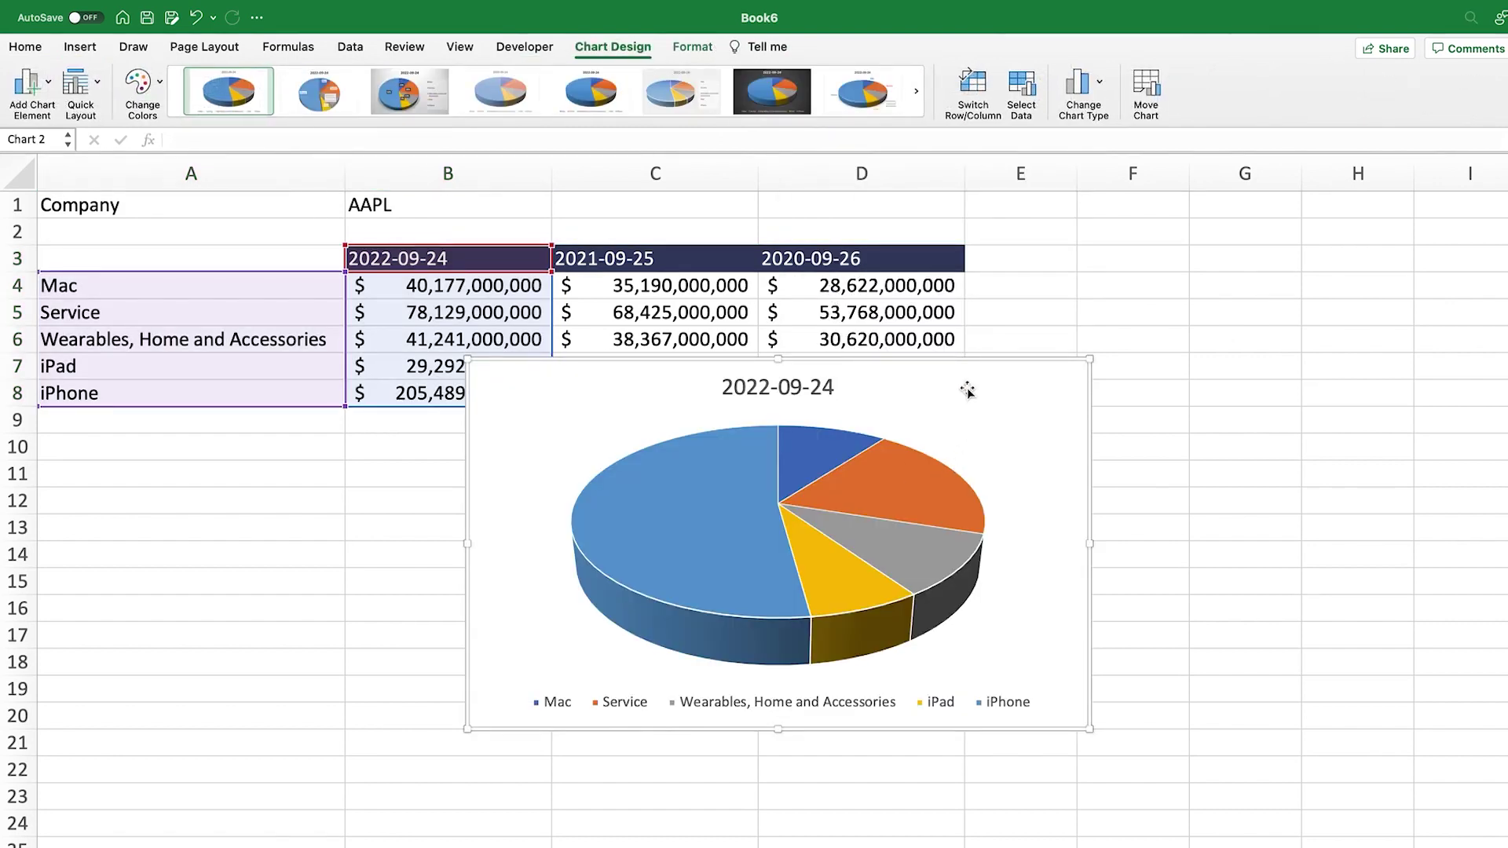
# Step: Apply the chart style with segment name and percentage labels on the slices, and place the pie chart below the table
pyautogui.click(415, 92)
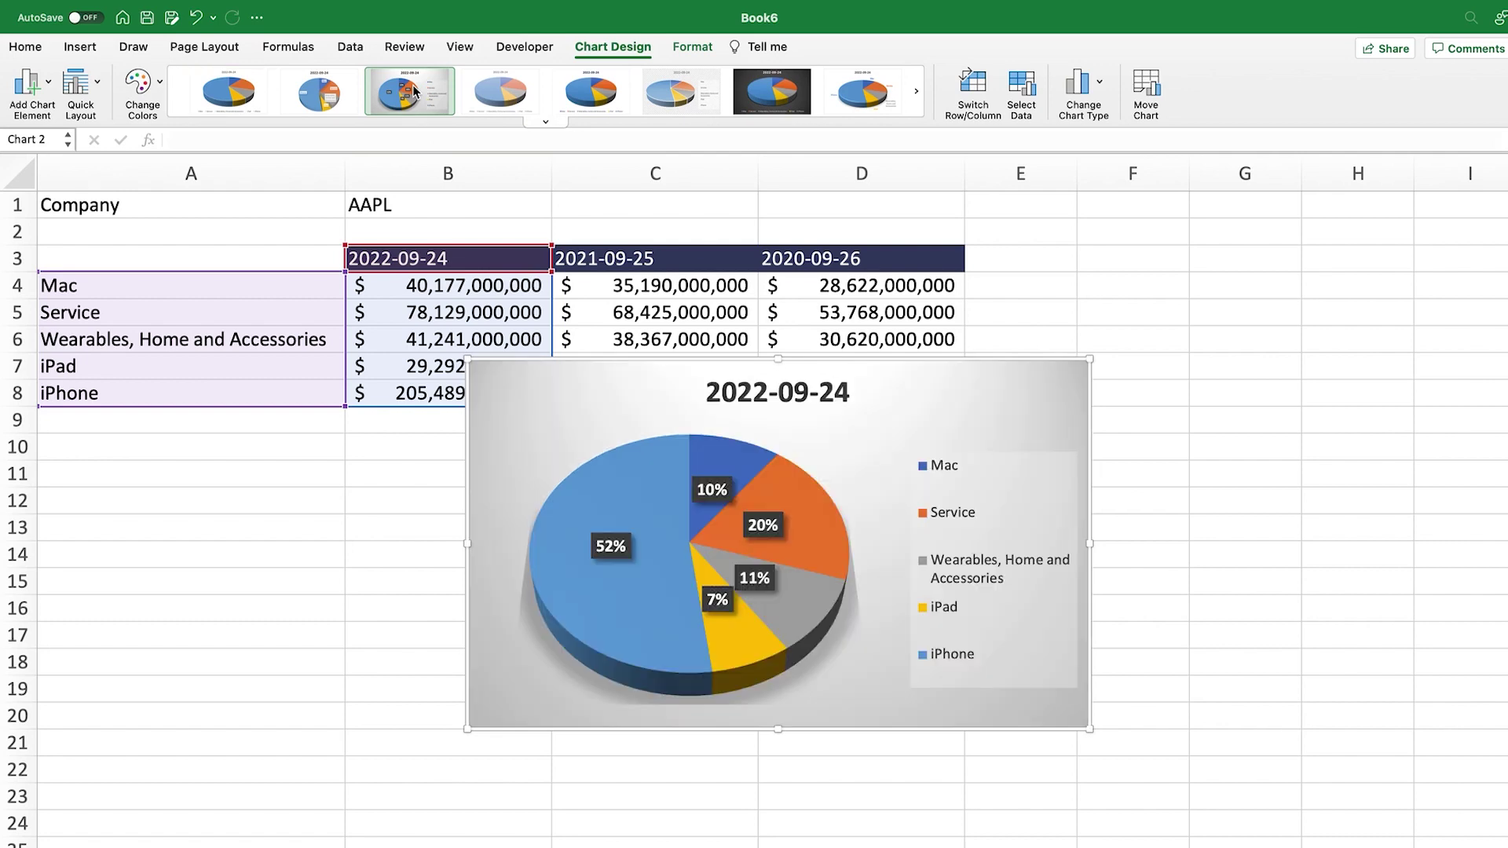
pyautogui.click(306, 98)
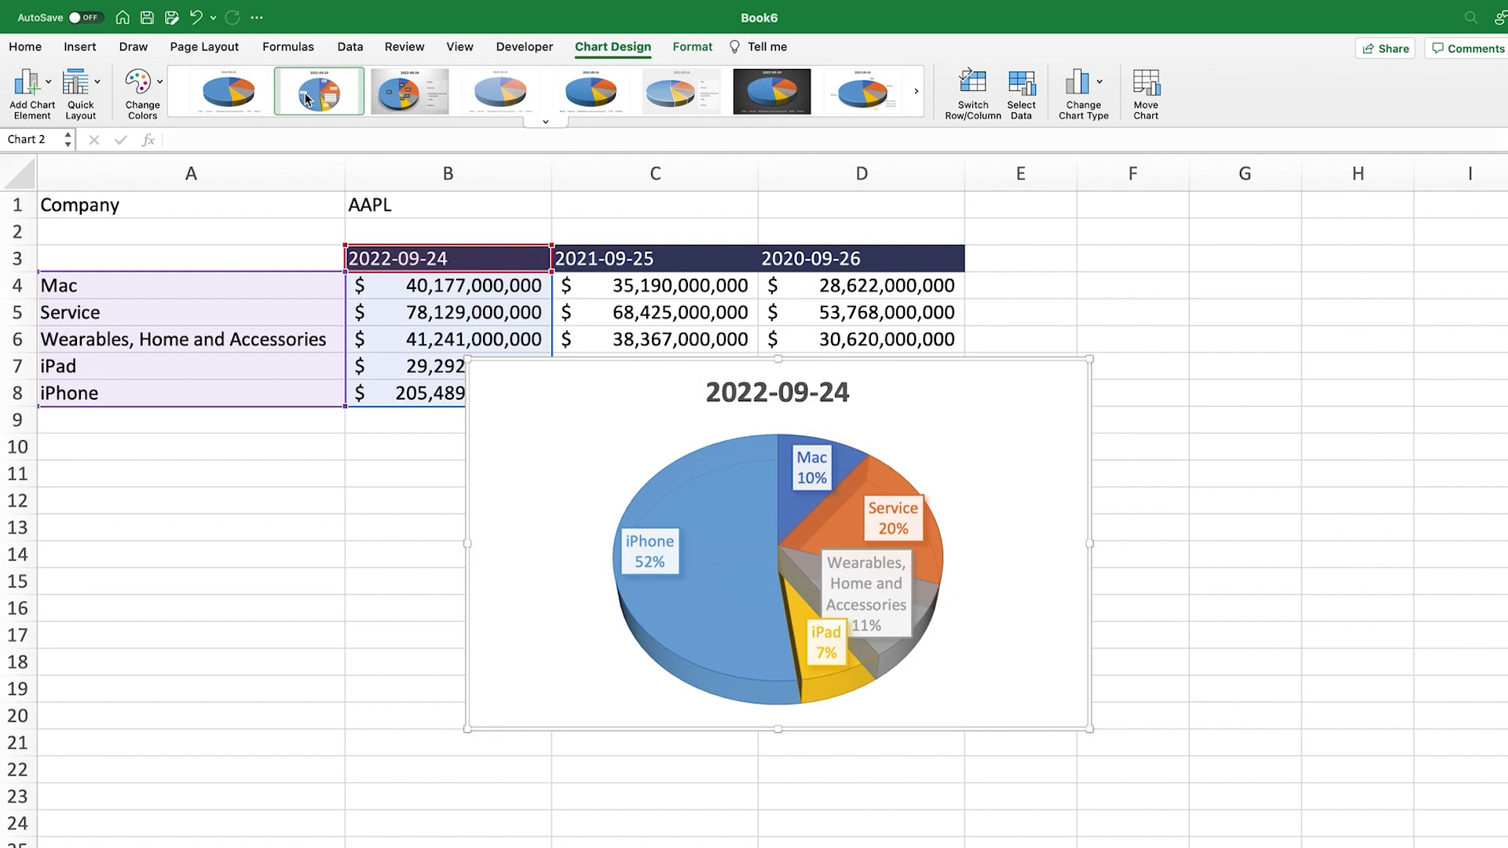
pyautogui.moveTo(987, 358); pyautogui.dragTo(774, 441)
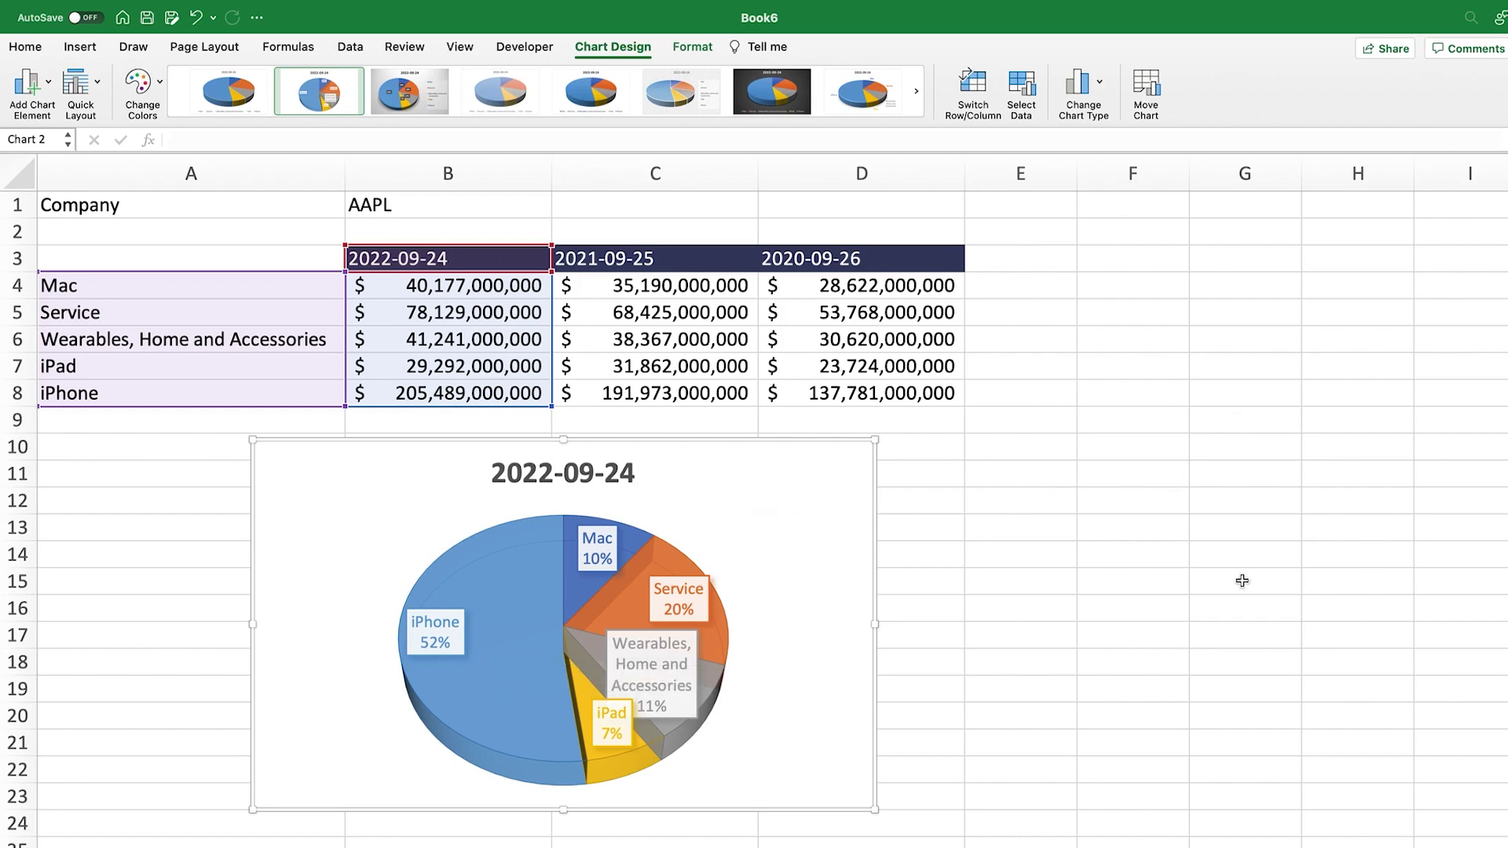
# Step: Undo the last chart change and shift the pie chart's data from the 2022-09-24 column to 2020-09-26
pyautogui.press('super+z')
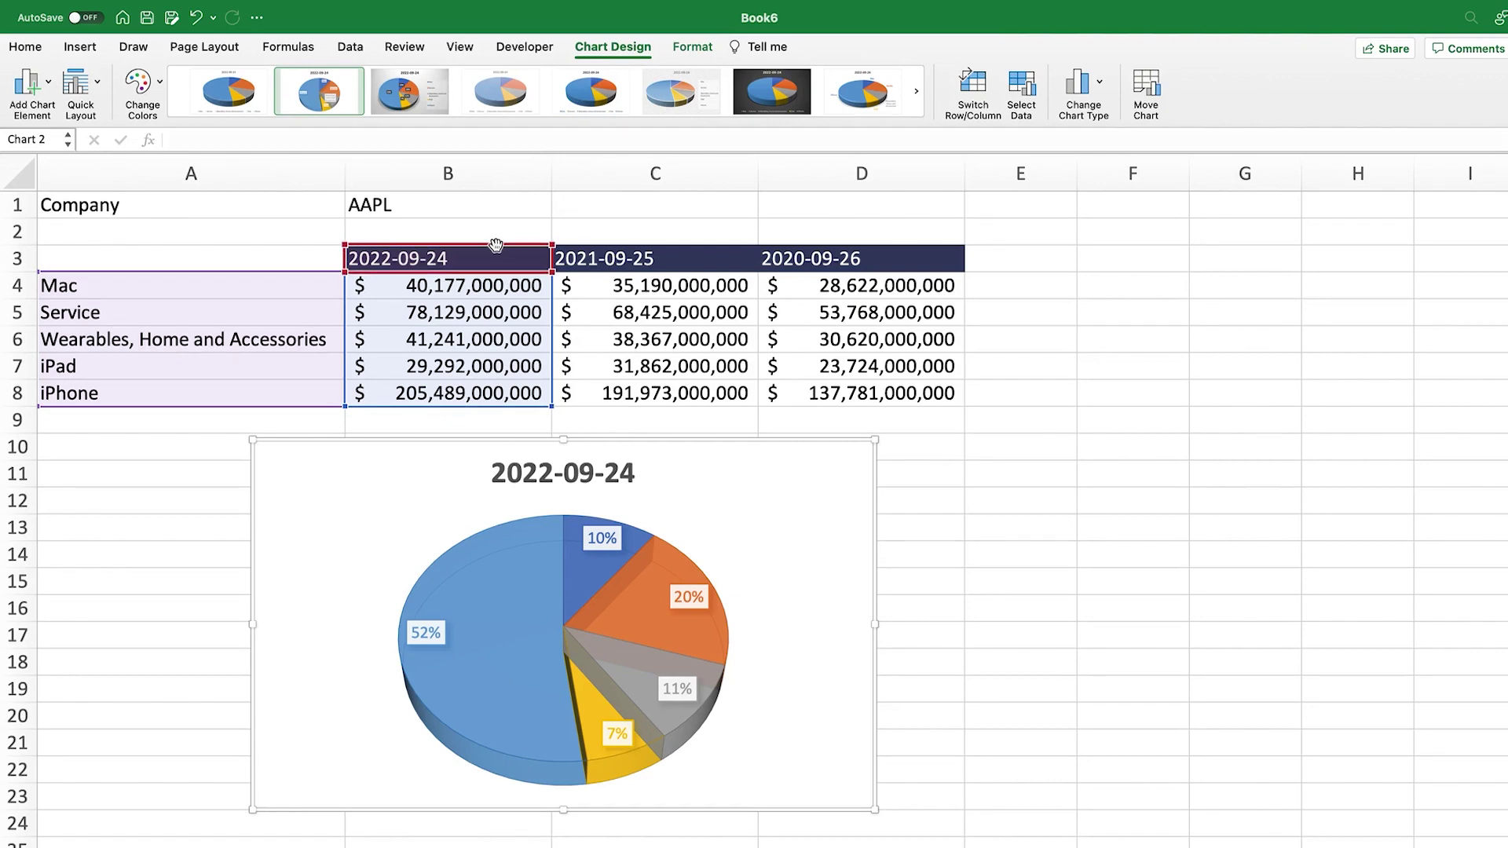
pyautogui.moveTo(496, 249); pyautogui.dragTo(865, 253)
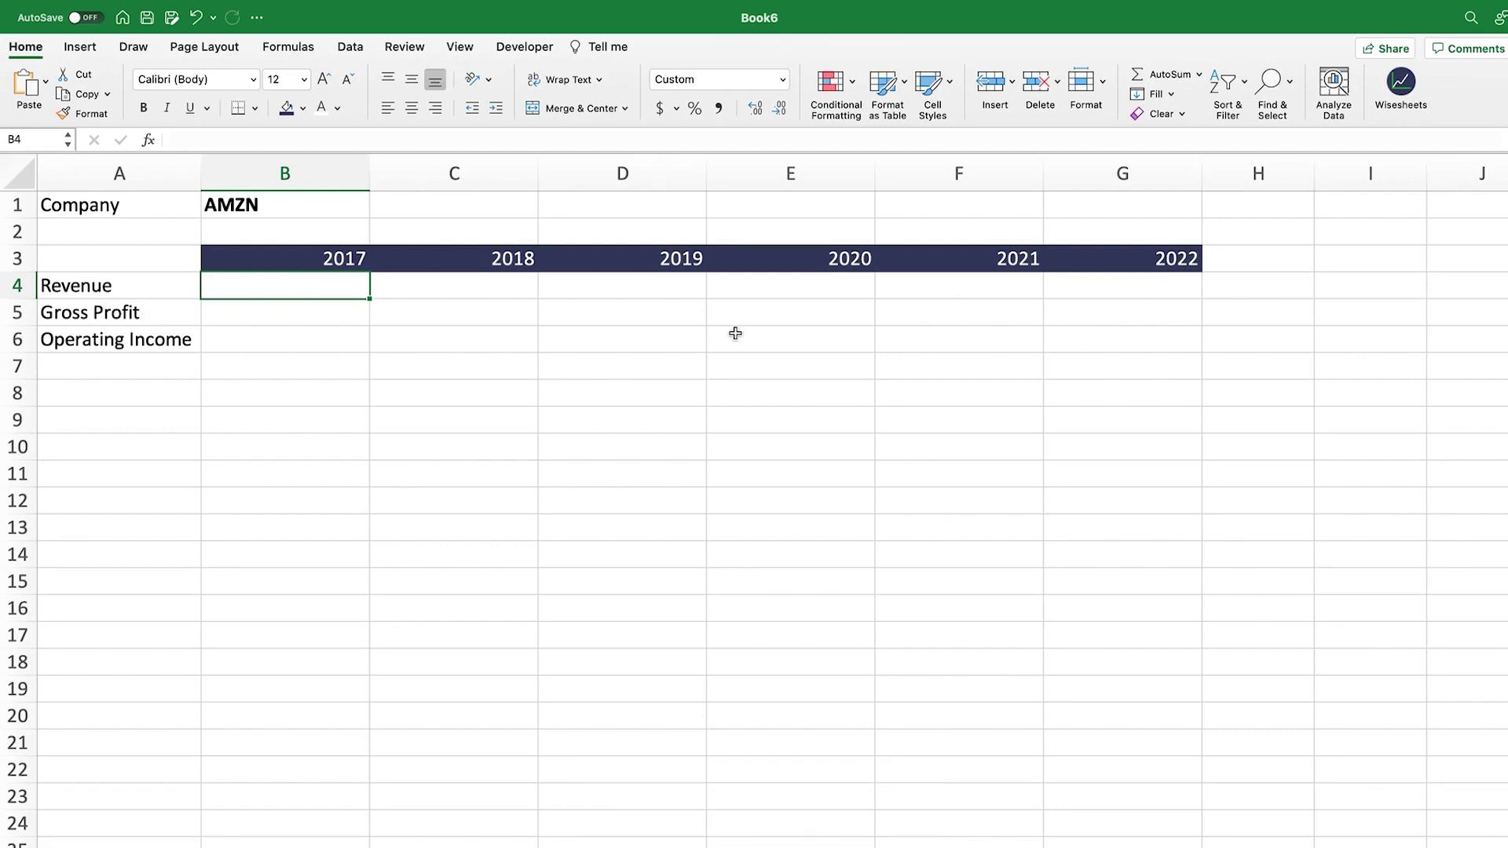
# Step: Enter =WISE(B1,A4:A6,B3:G3) in B4 to pull Amazon's revenue, gross profit and operating income for 2017 to 2022
pyautogui.write('=wise')
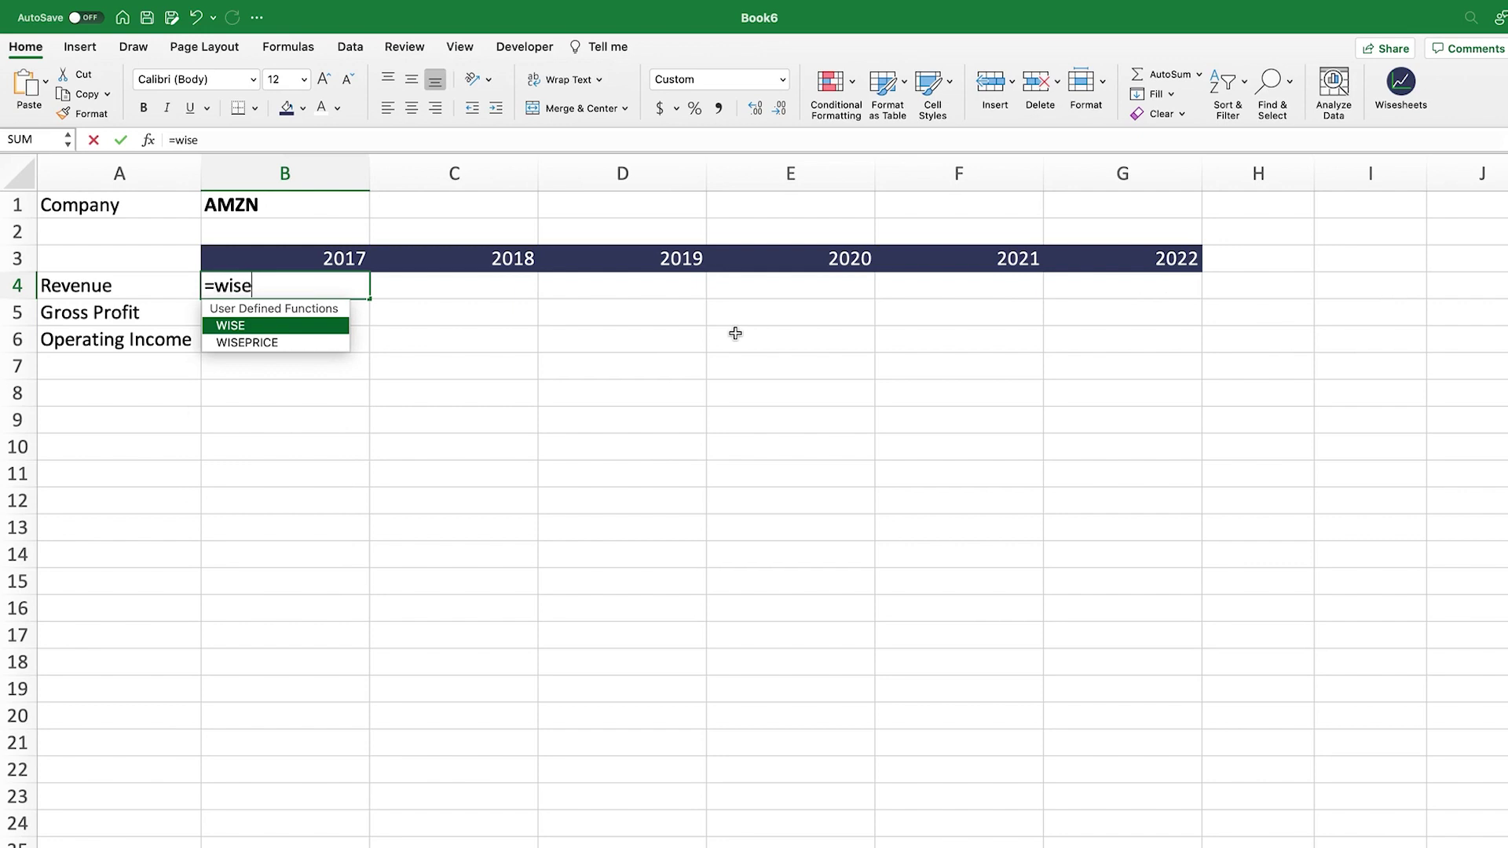
pyautogui.press('Tab')
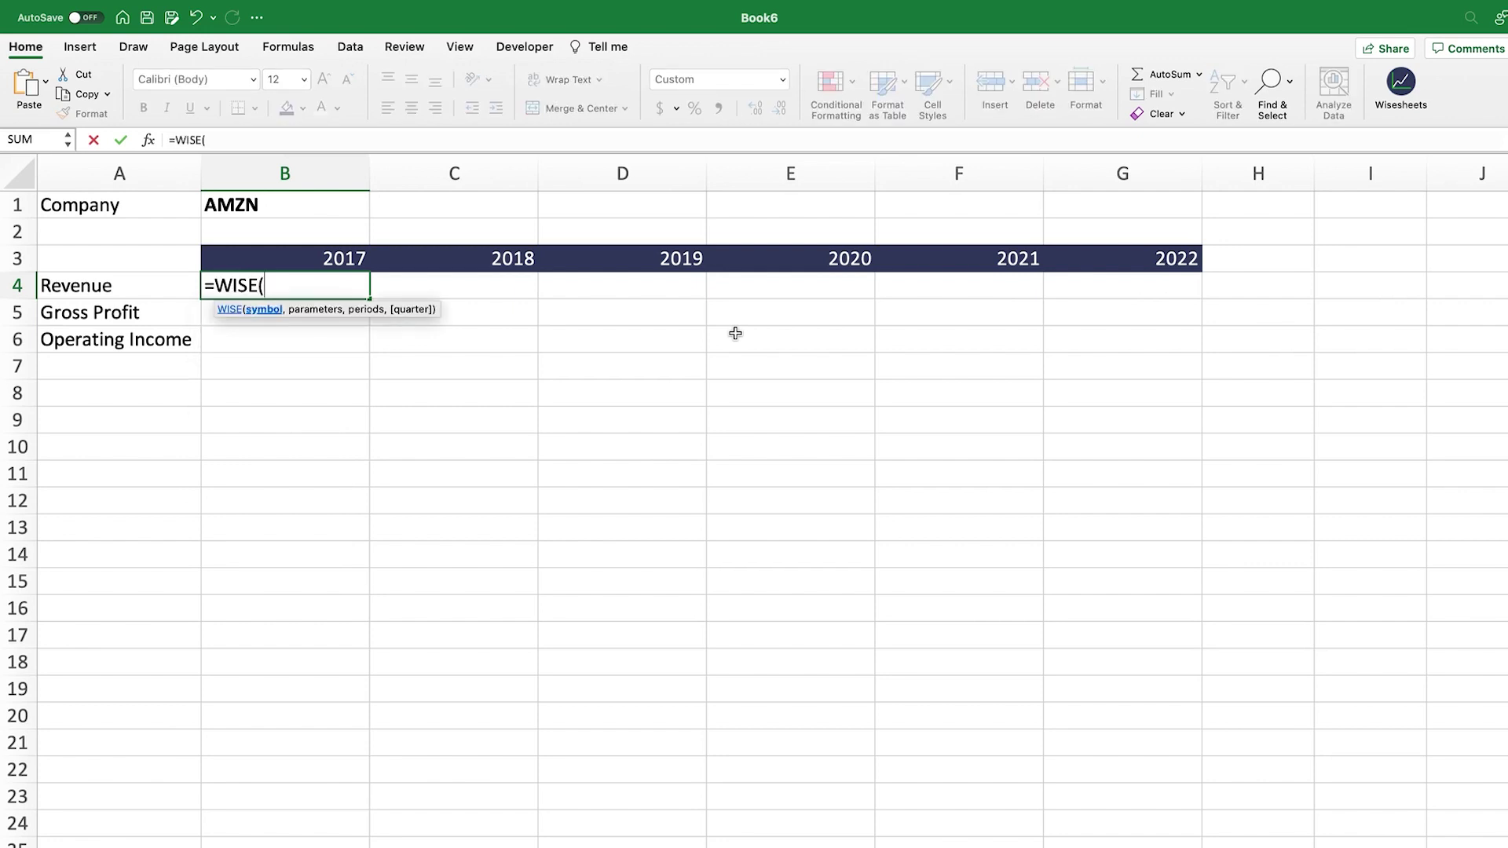
pyautogui.click(311, 210)
pyautogui.write(',')
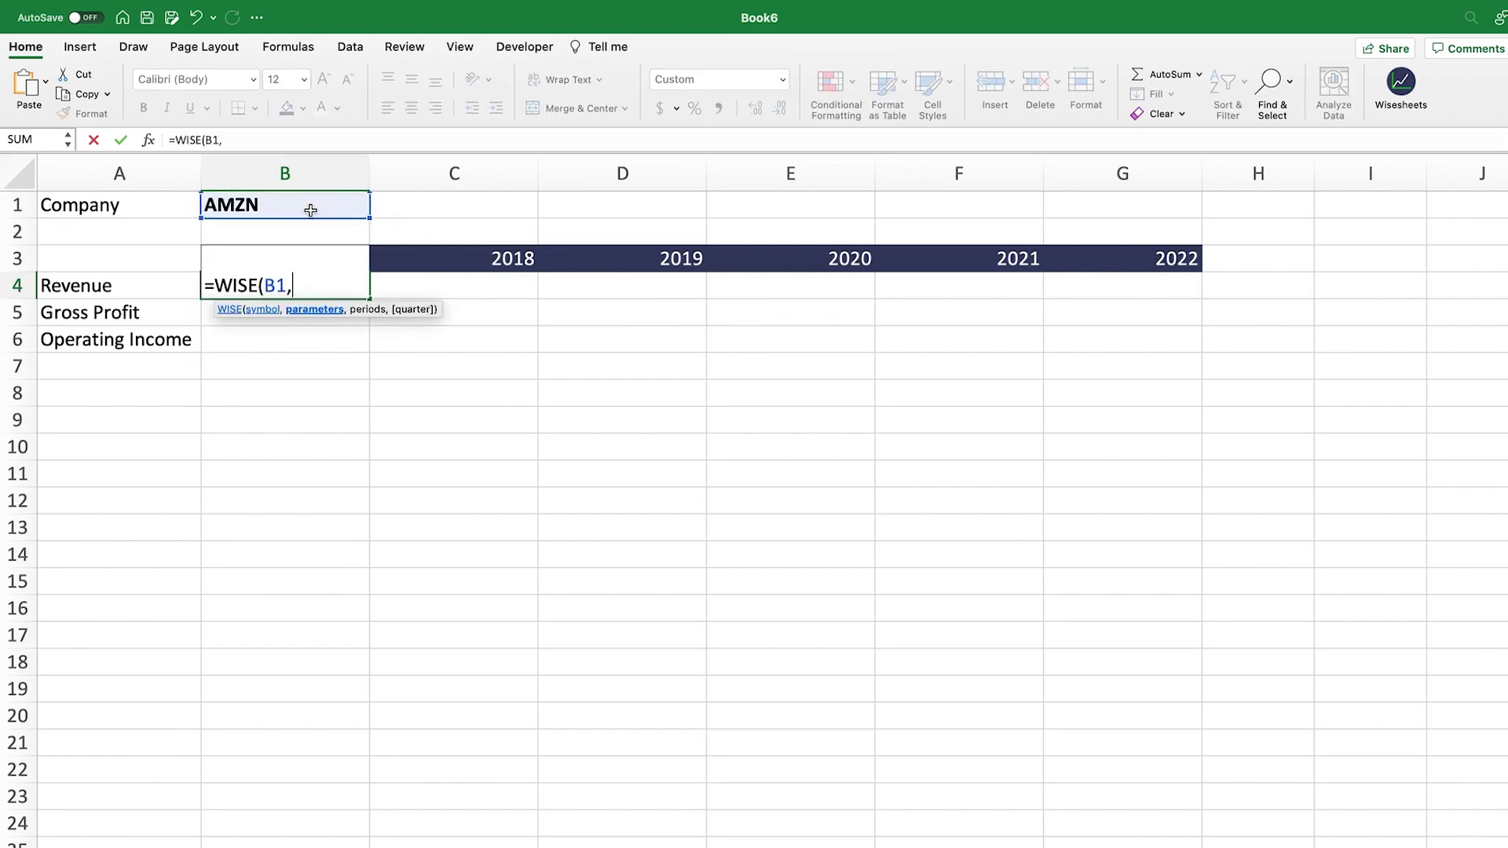
pyautogui.moveTo(105, 286); pyautogui.dragTo(99, 330)
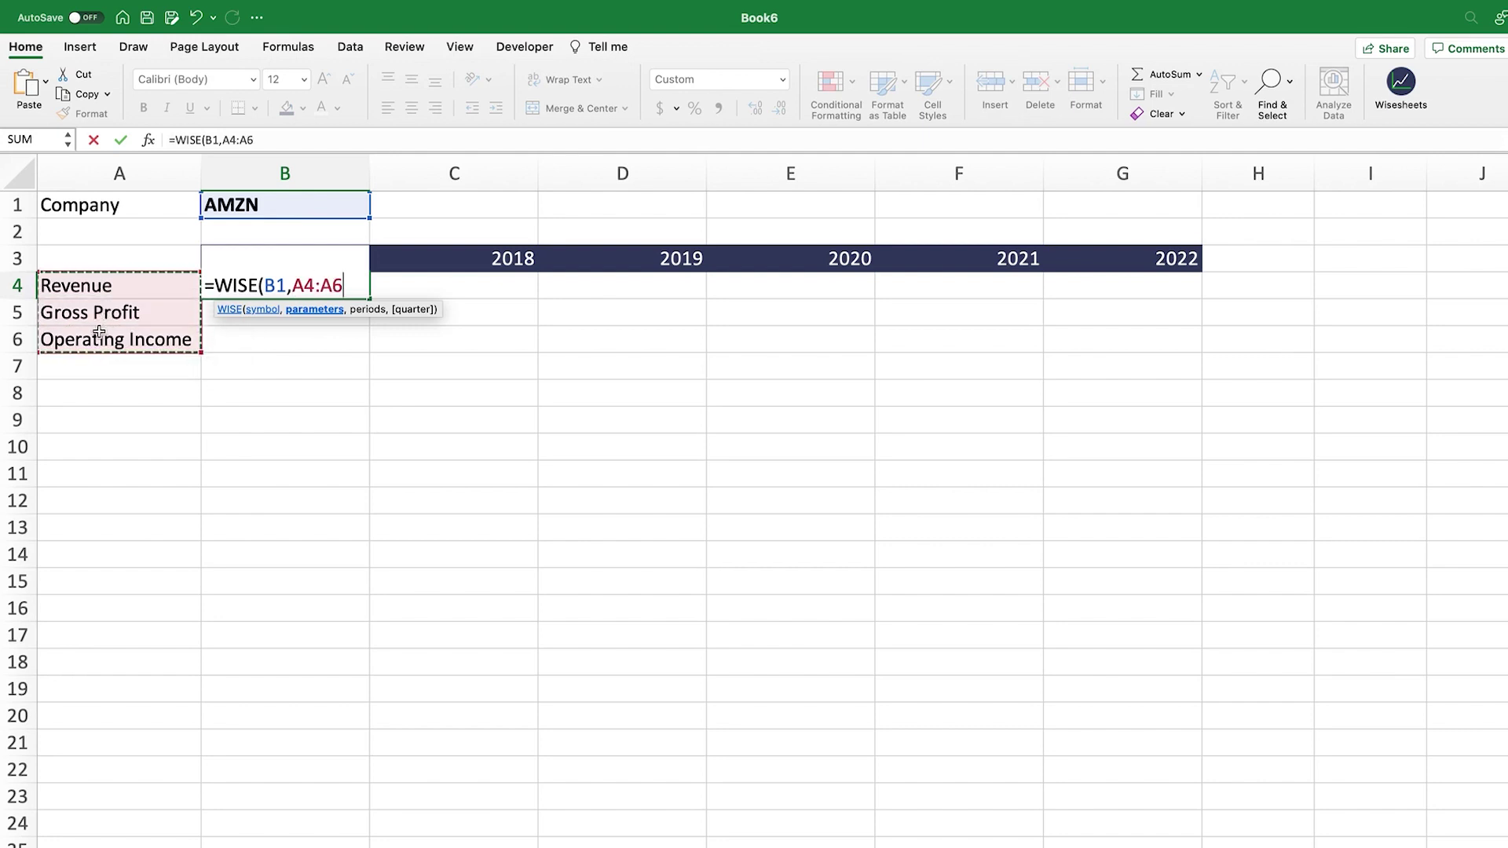
pyautogui.write(',')
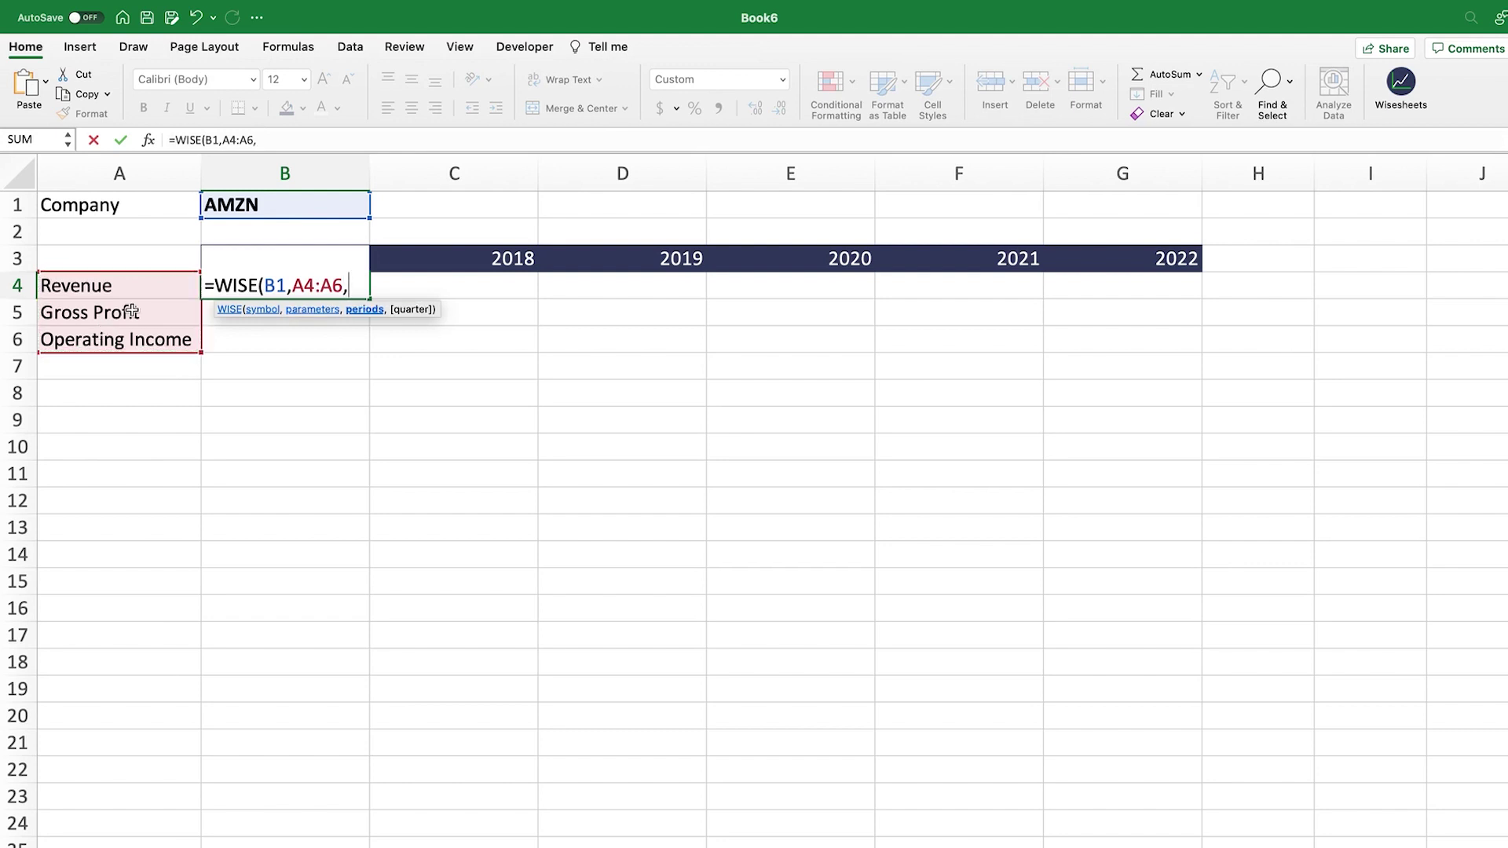
pyautogui.click(1101, 261)
pyautogui.moveTo(1102, 261); pyautogui.dragTo(297, 259)
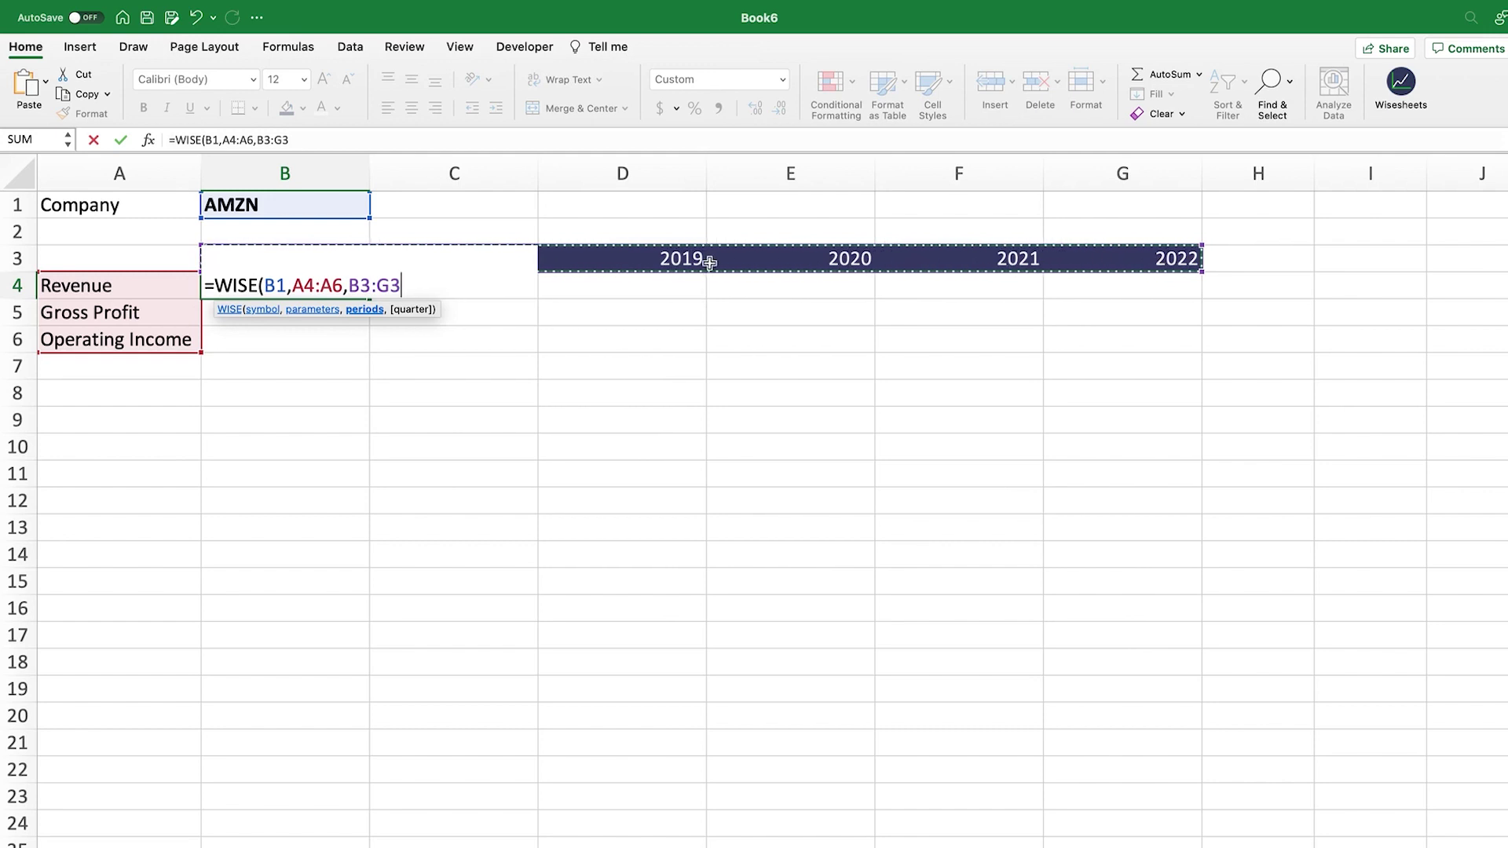
pyautogui.click(327, 139)
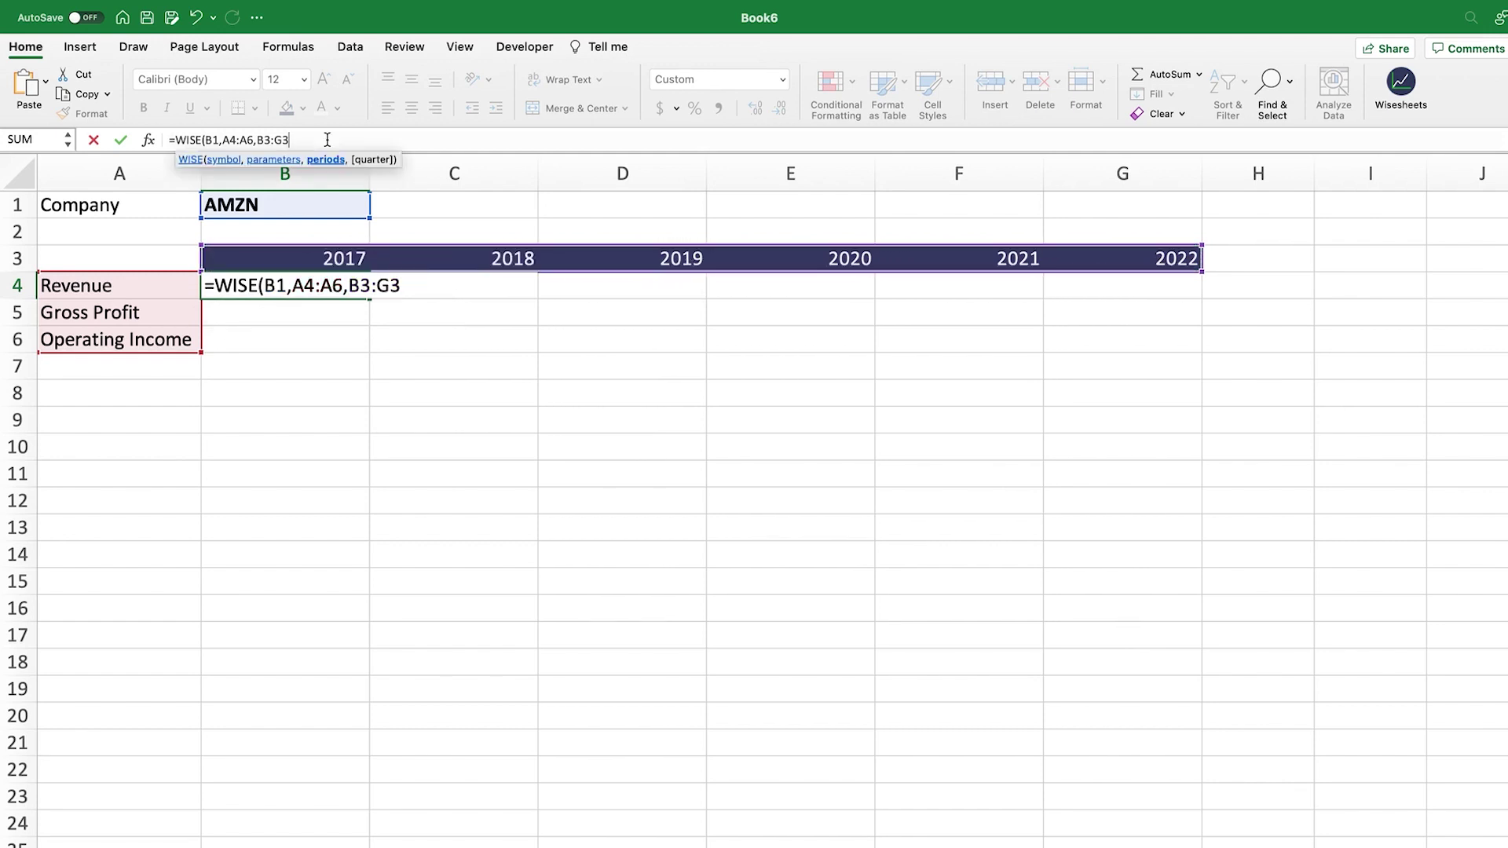
pyautogui.press('Return')
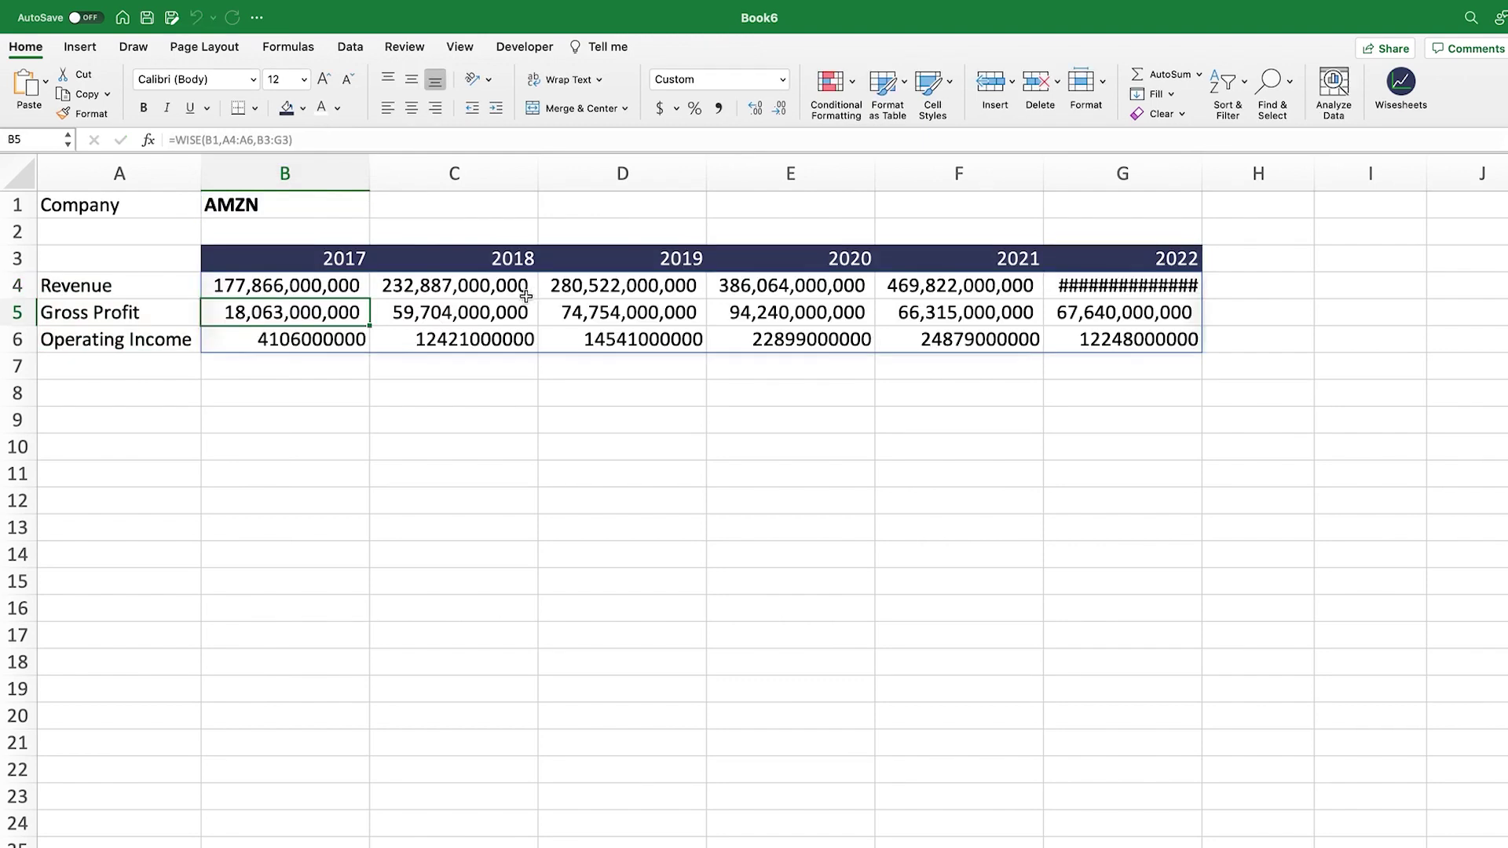
# Step: Format the financial figures in B4:G6 with thousands separators and no decimals
pyautogui.click(316, 284)
pyautogui.moveTo(334, 286); pyautogui.dragTo(1097, 331)
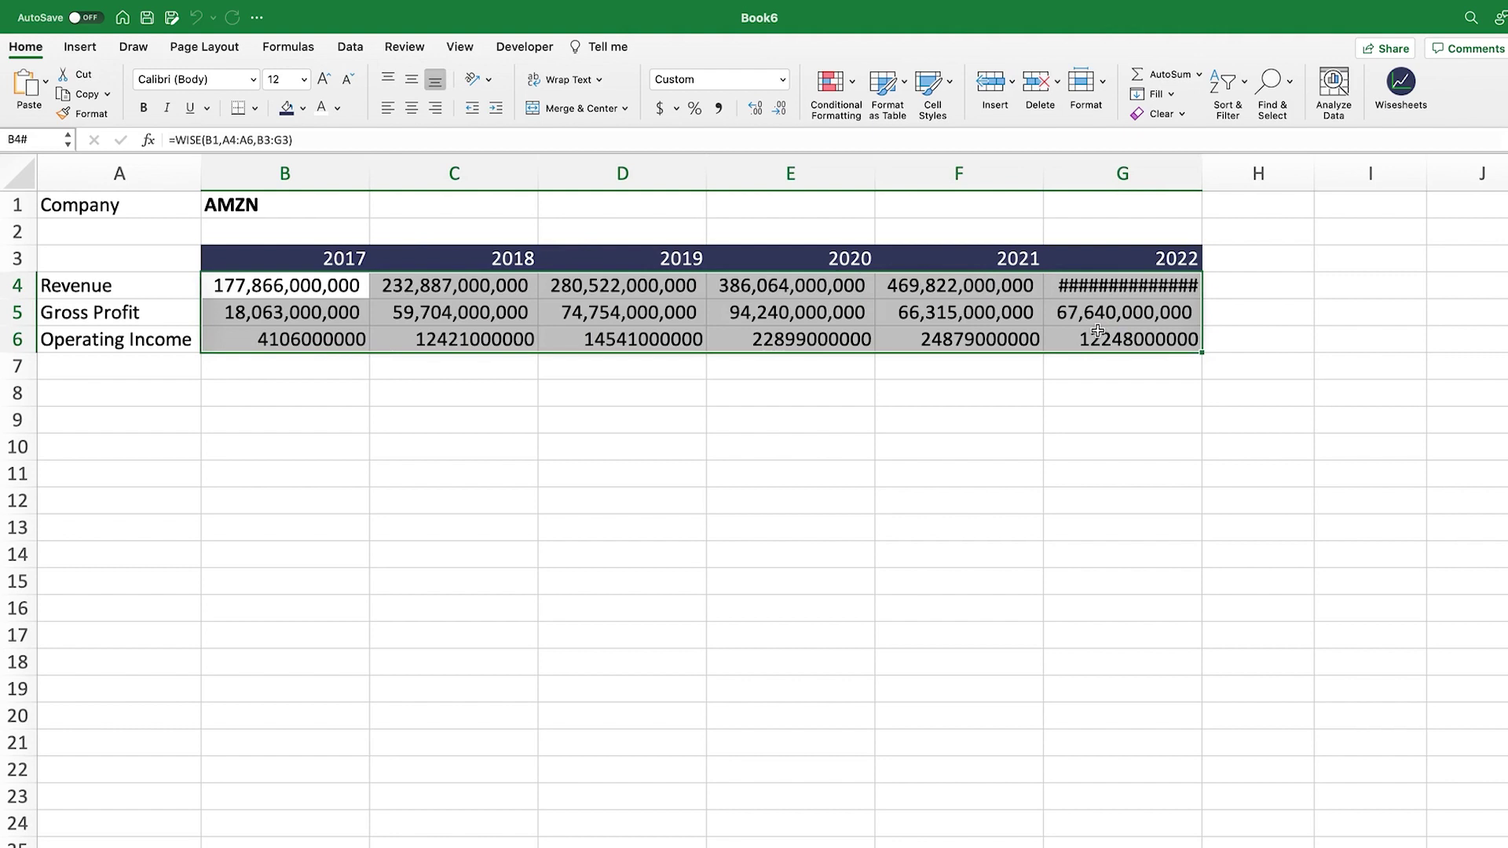
pyautogui.click(721, 108)
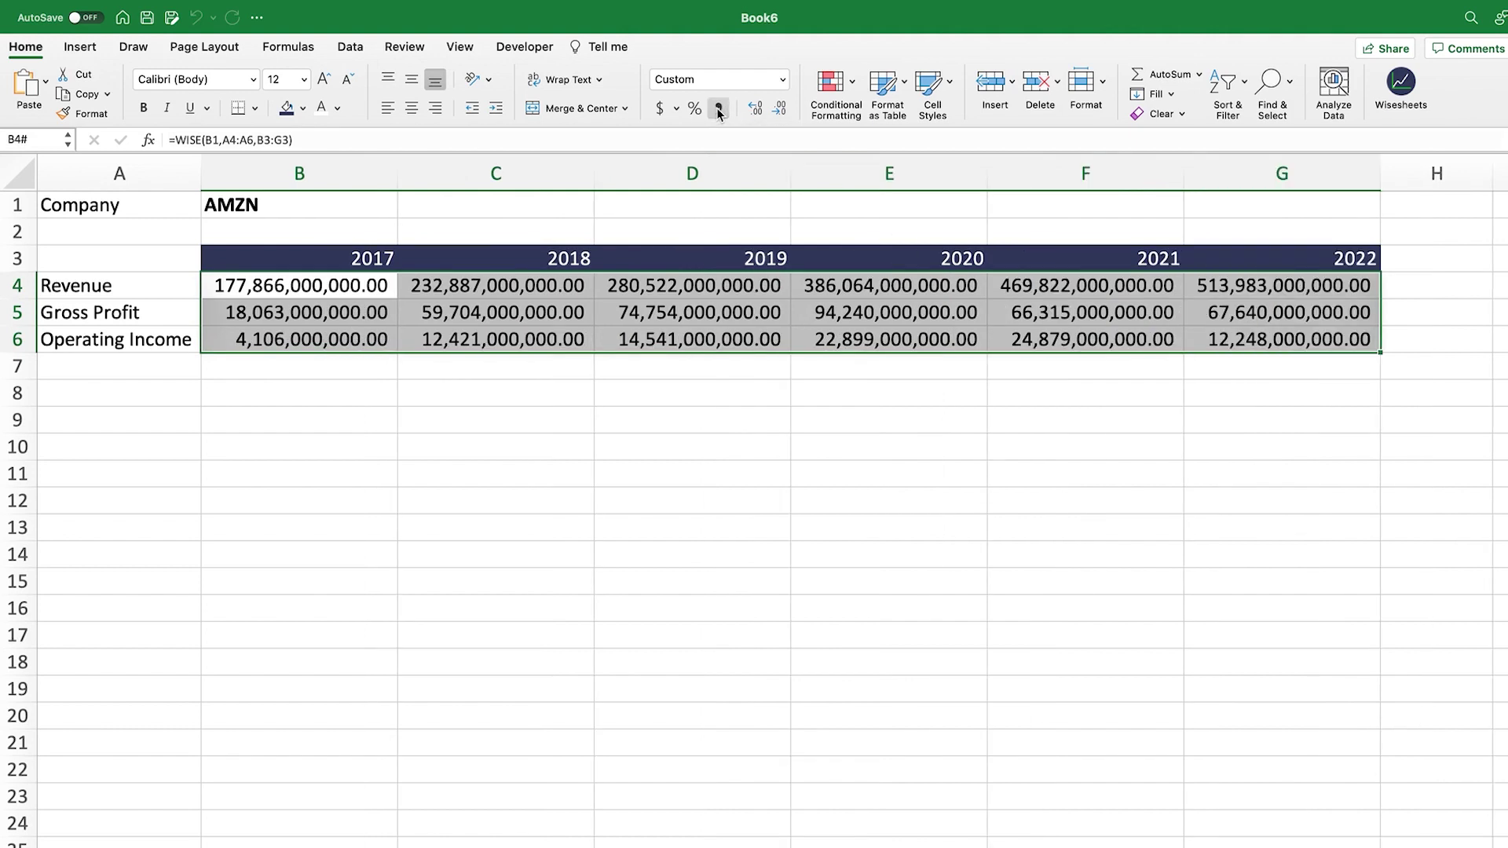
pyautogui.click(782, 110)
pyautogui.click(782, 111)
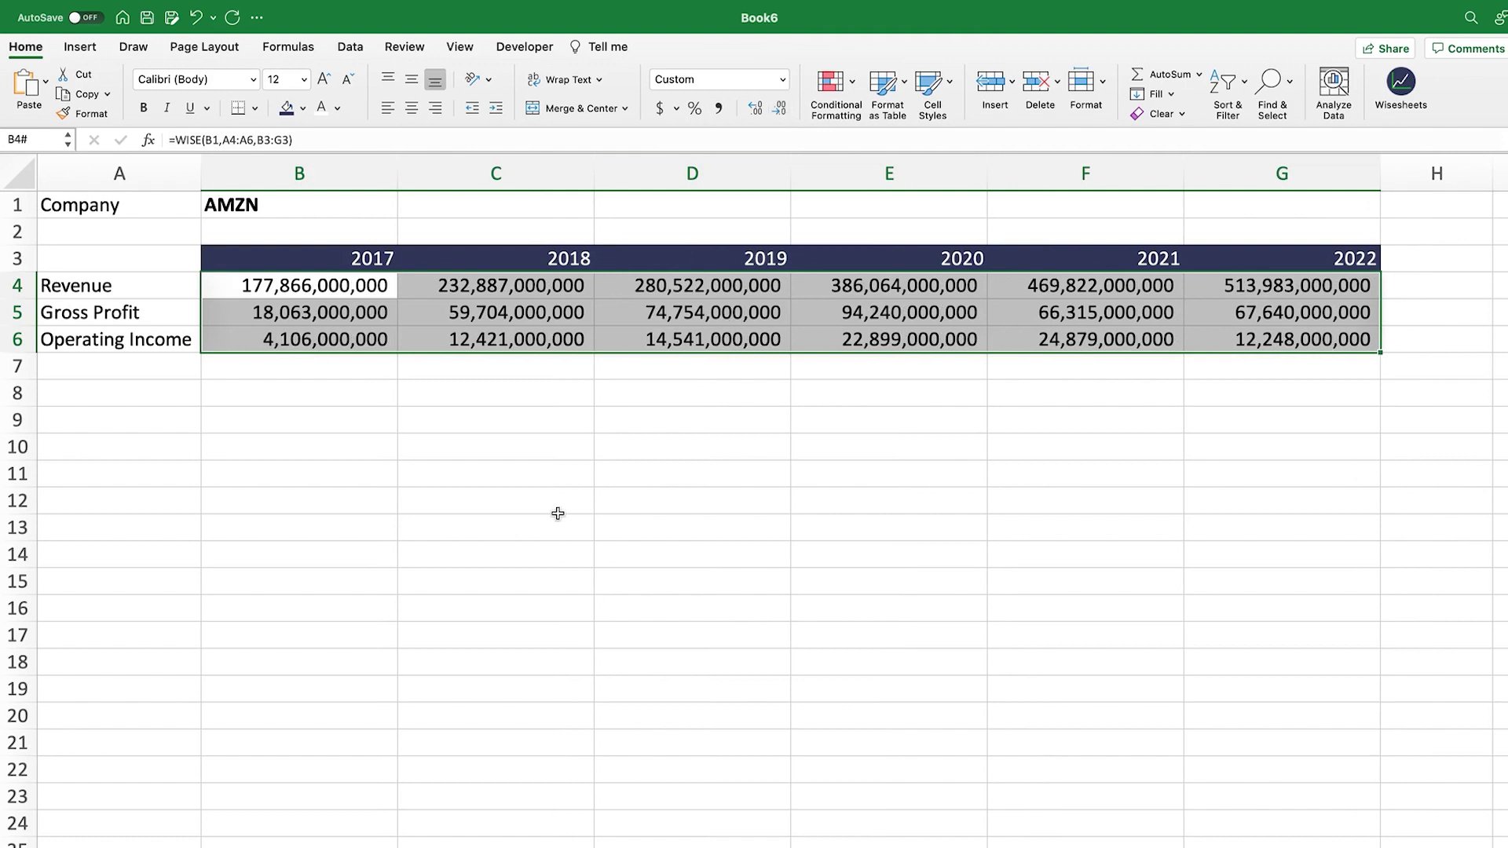
# Step: Fit the widths of columns B through G to their contents
pyautogui.click(329, 181)
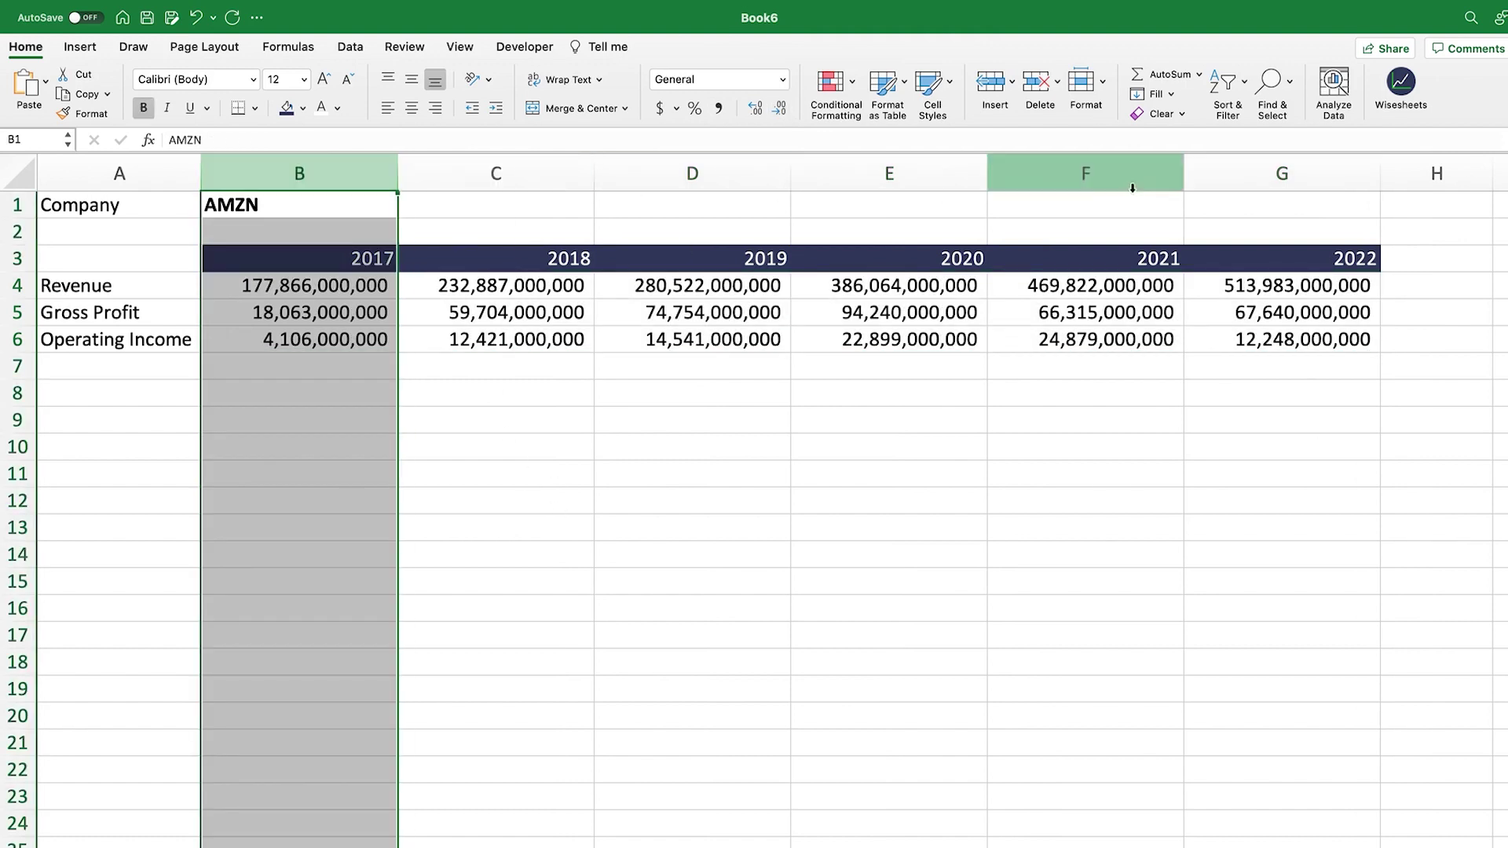
pyautogui.keyDown('shift'); pyautogui.click(1304, 172); pyautogui.keyUp('shift')
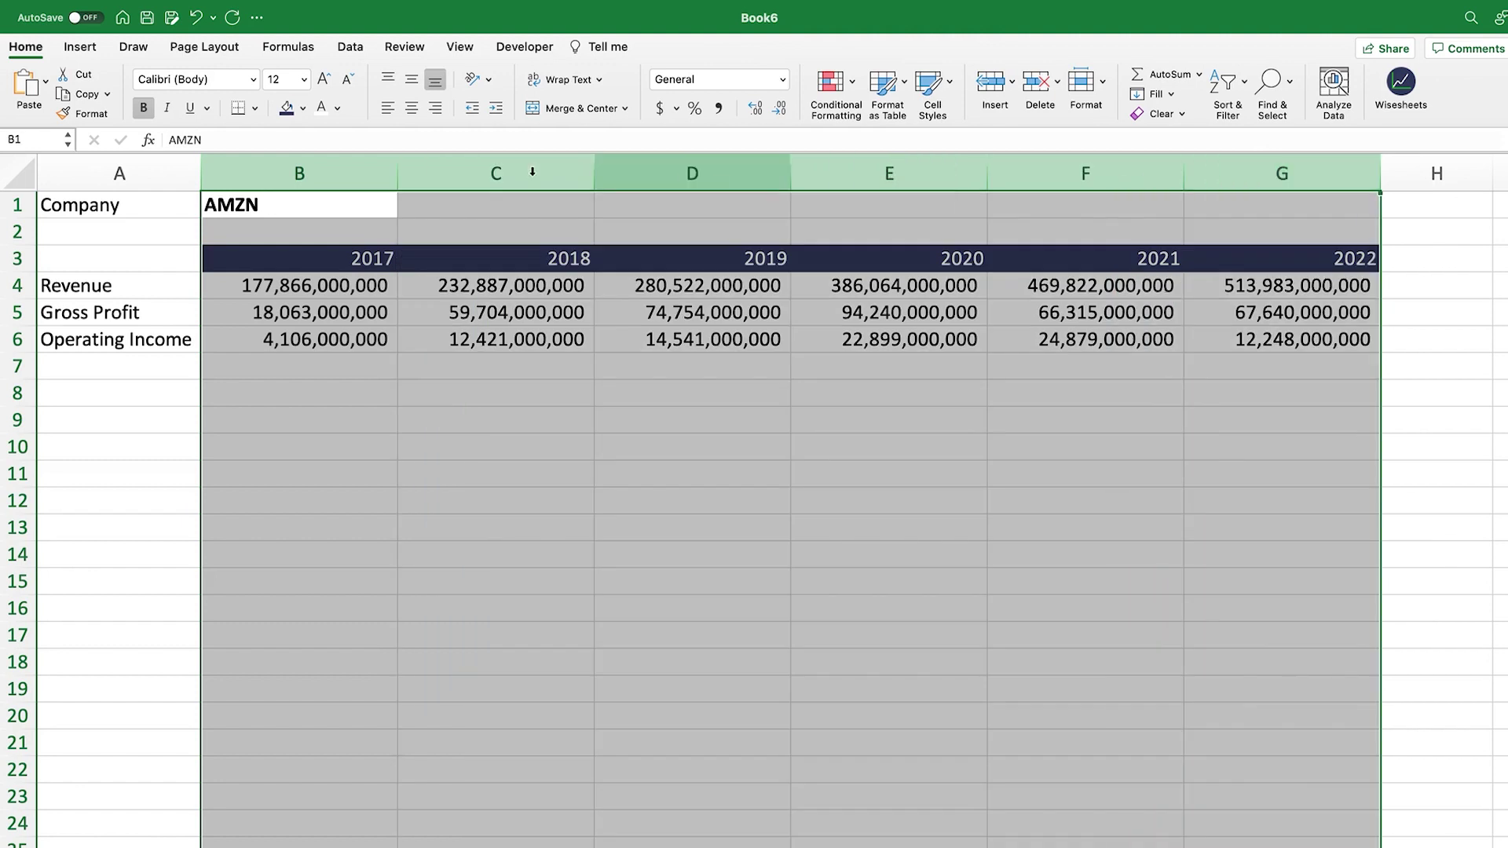
pyautogui.doubleClick(1382, 166)
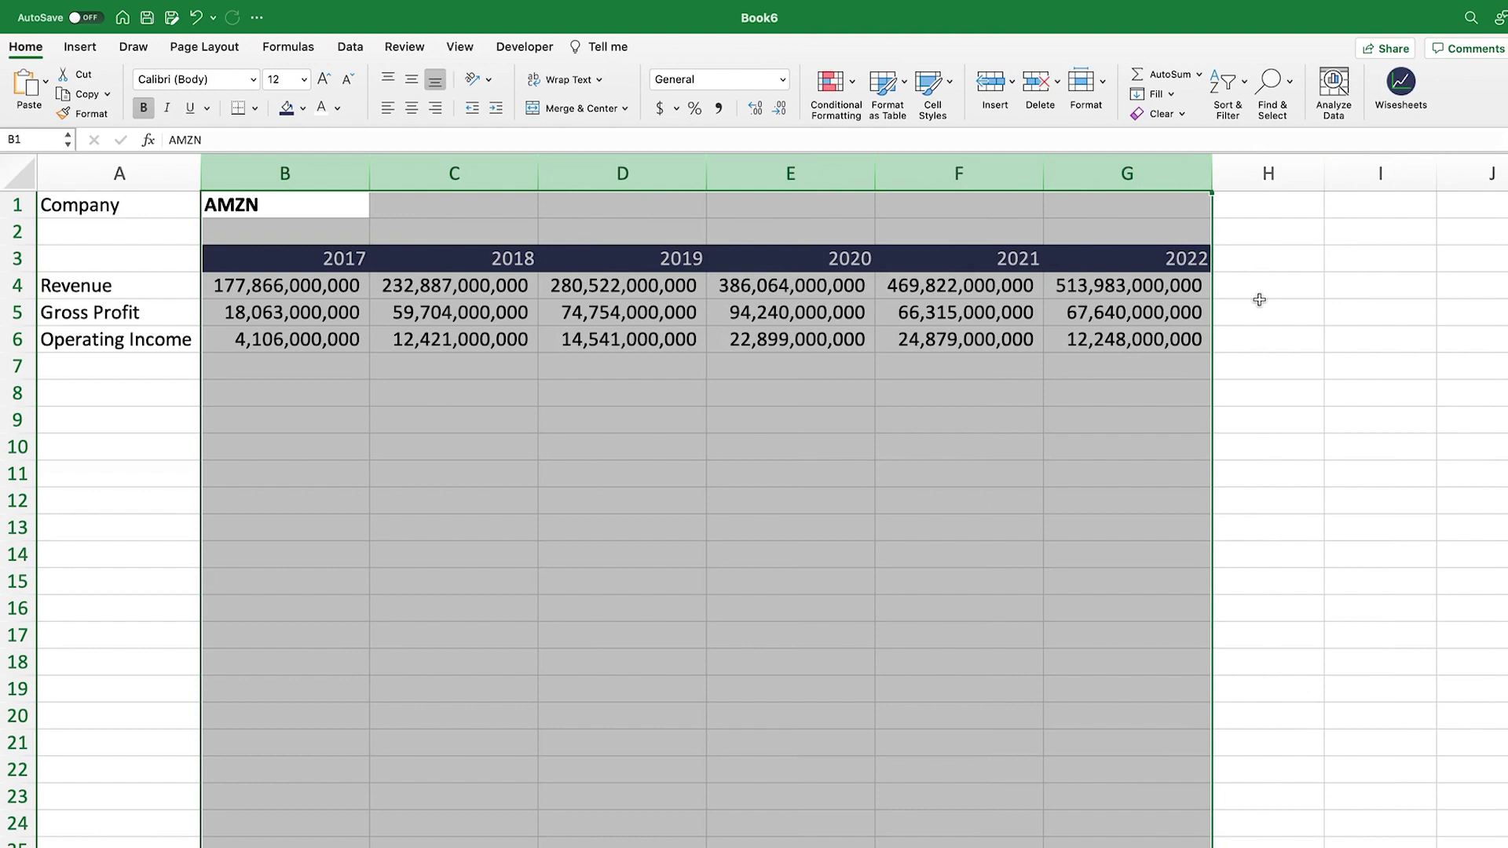
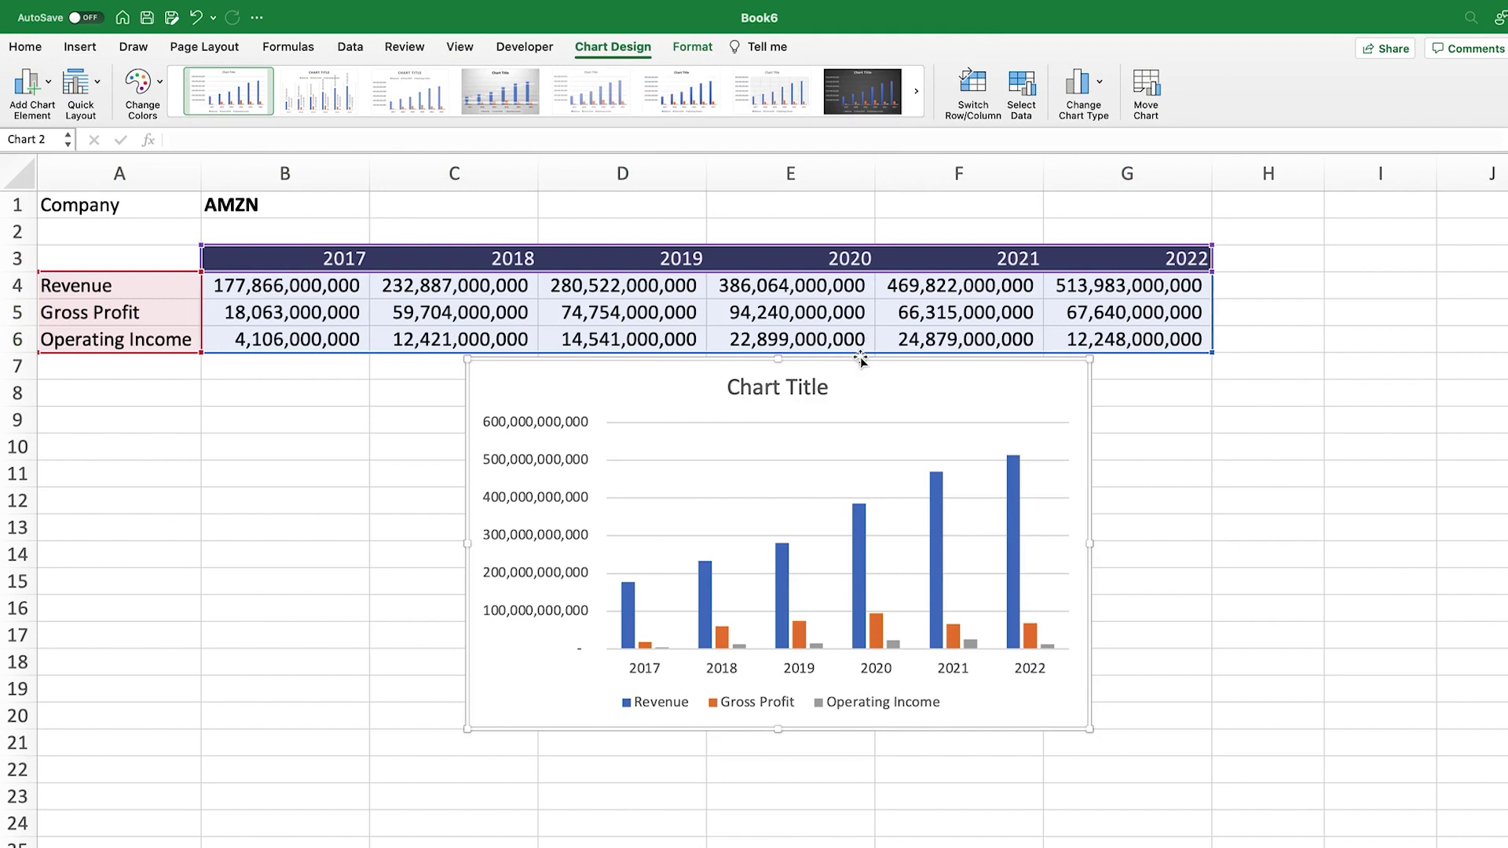
# Step: Position the clustered column chart just below the financial table, centred under the year columns
pyautogui.moveTo(857, 360); pyautogui.dragTo(774, 376)
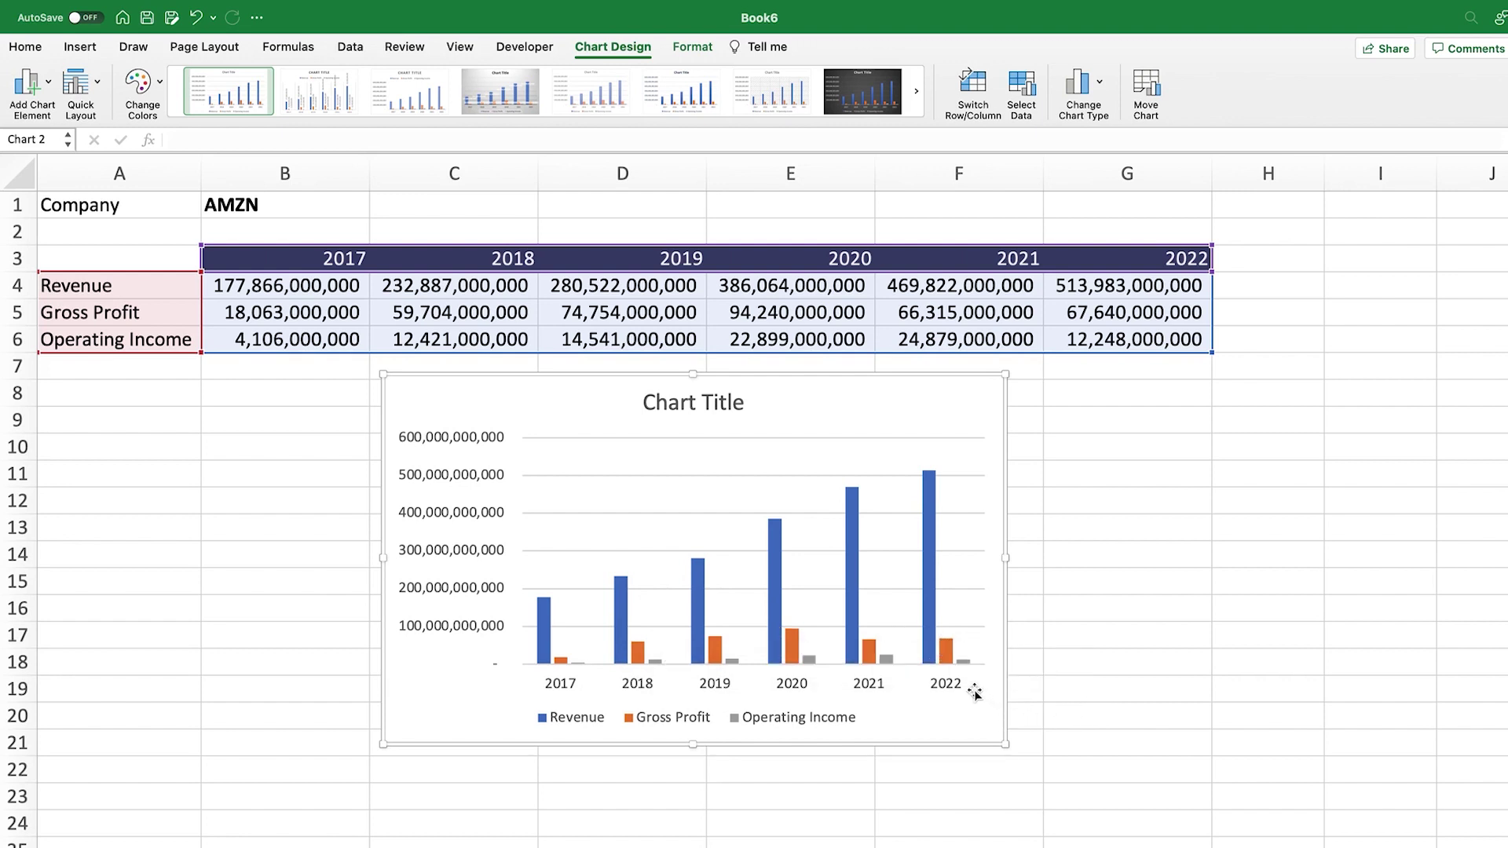
pyautogui.moveTo(974, 693)
pyautogui.moveTo(763, 377); pyautogui.dragTo(739, 383)
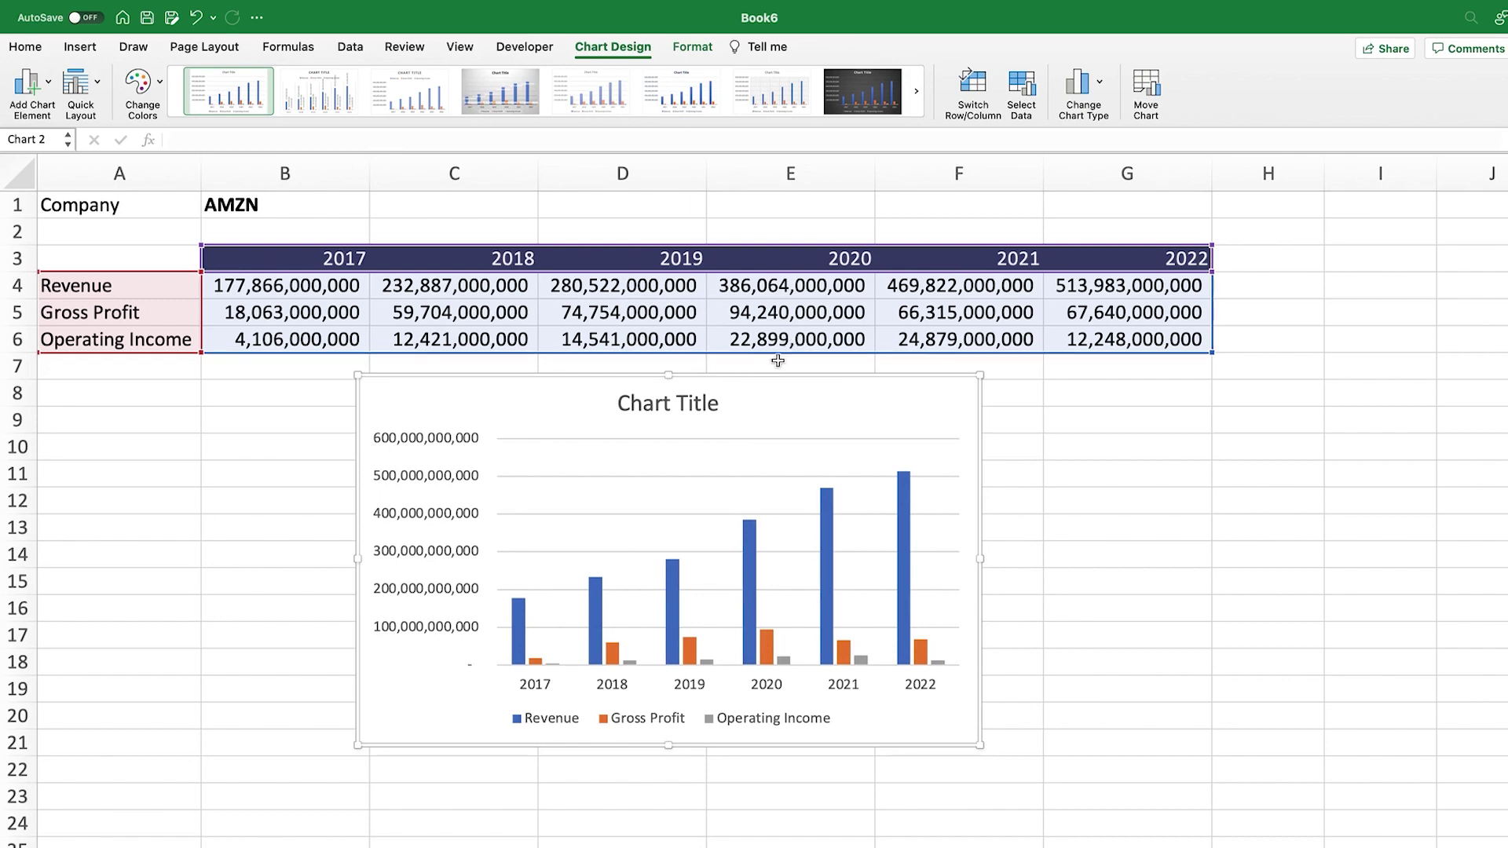
# Step: Change the company ticker in B1 to AAPL to update the financial table and column chart
pyautogui.click(305, 204)
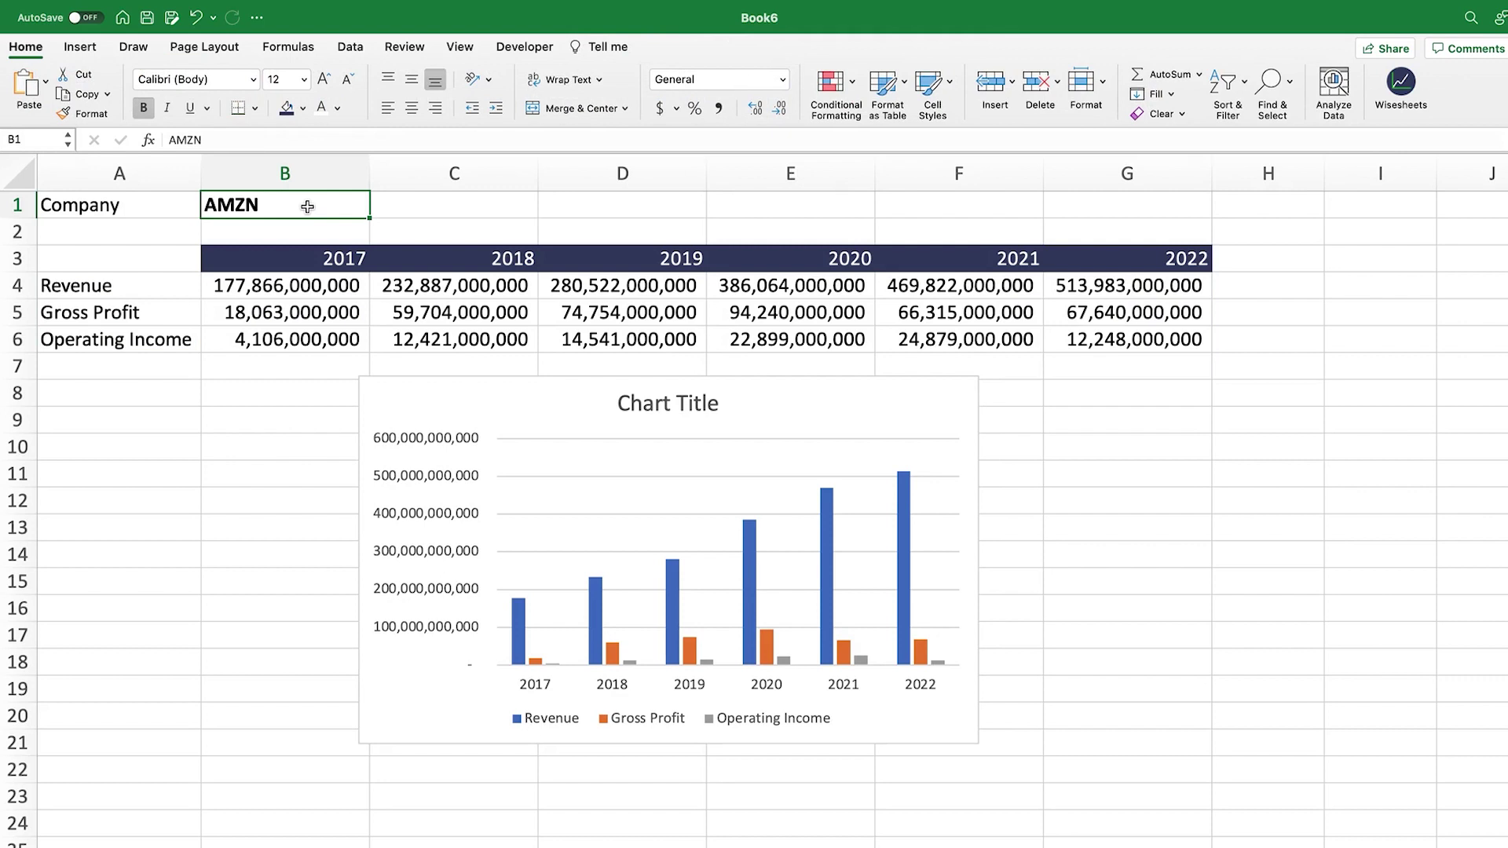
pyautogui.moveTo(137, 287); pyautogui.dragTo(1131, 340)
pyautogui.click(344, 204)
pyautogui.press('Delete')
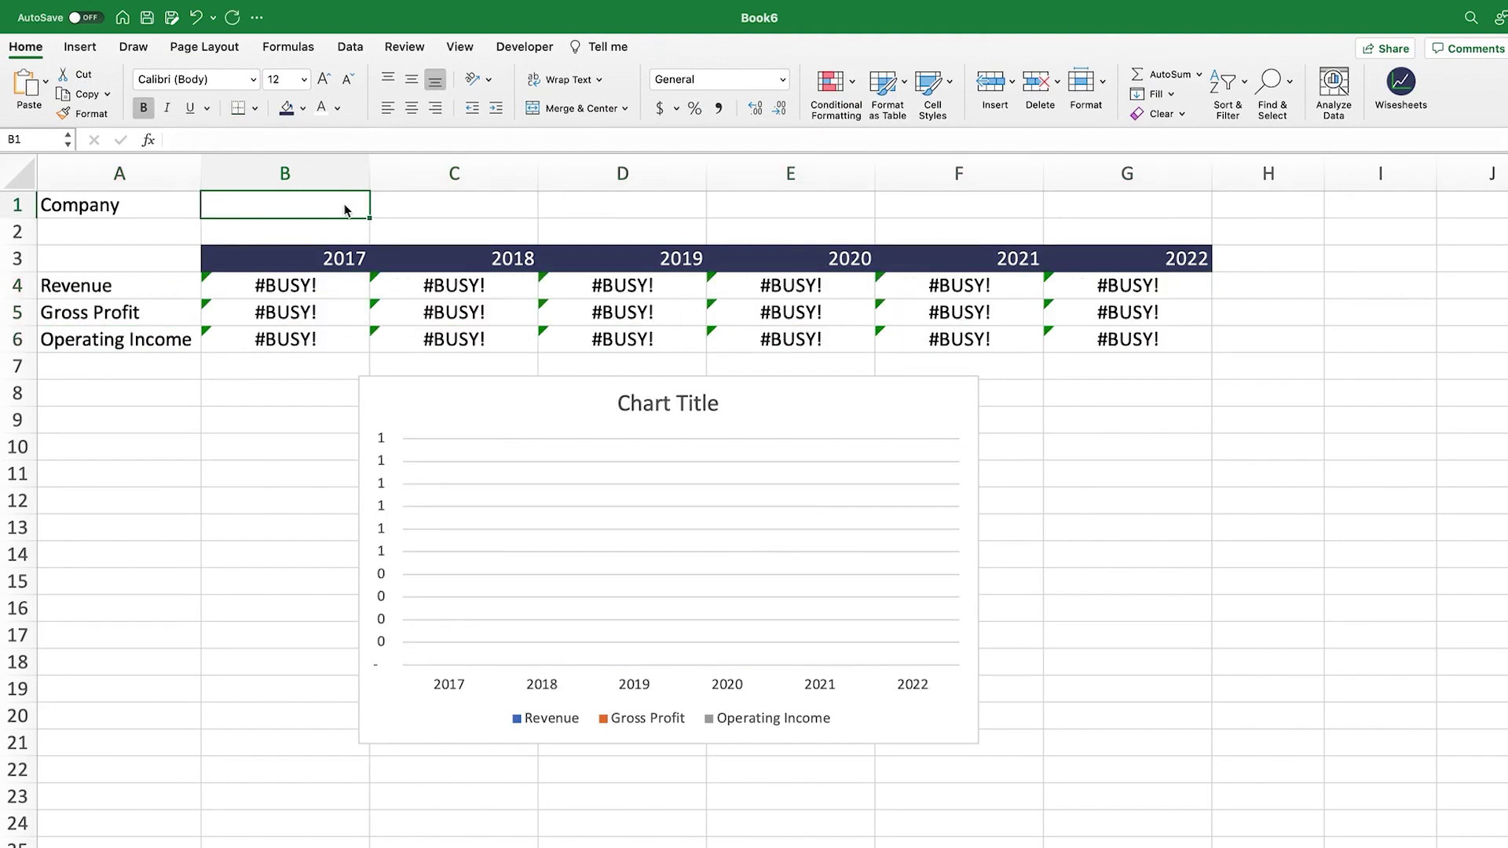
pyautogui.write('AAPL')
pyautogui.press('Return')
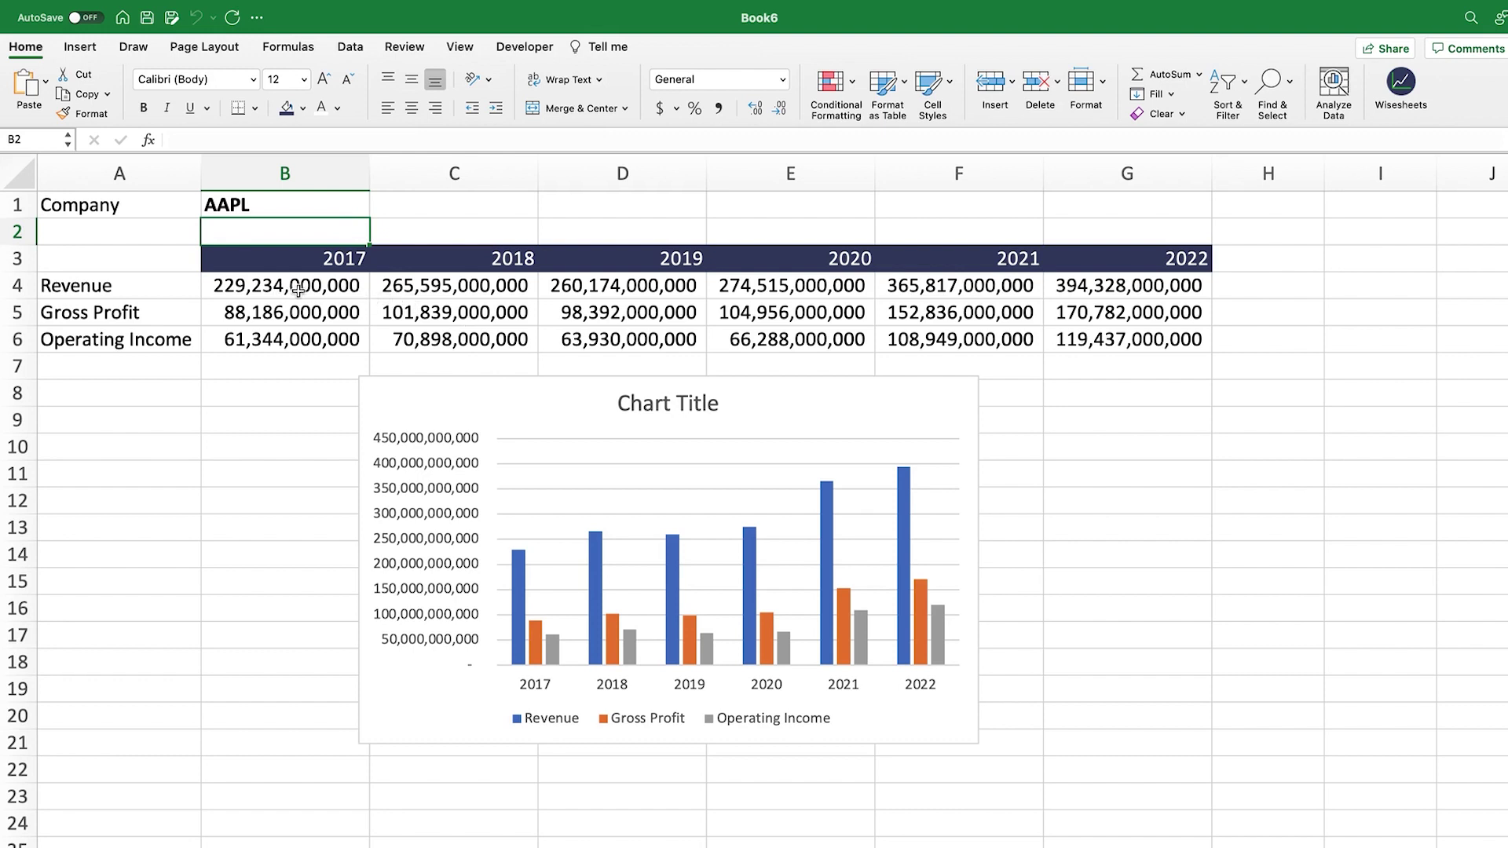
pyautogui.click(826, 405)
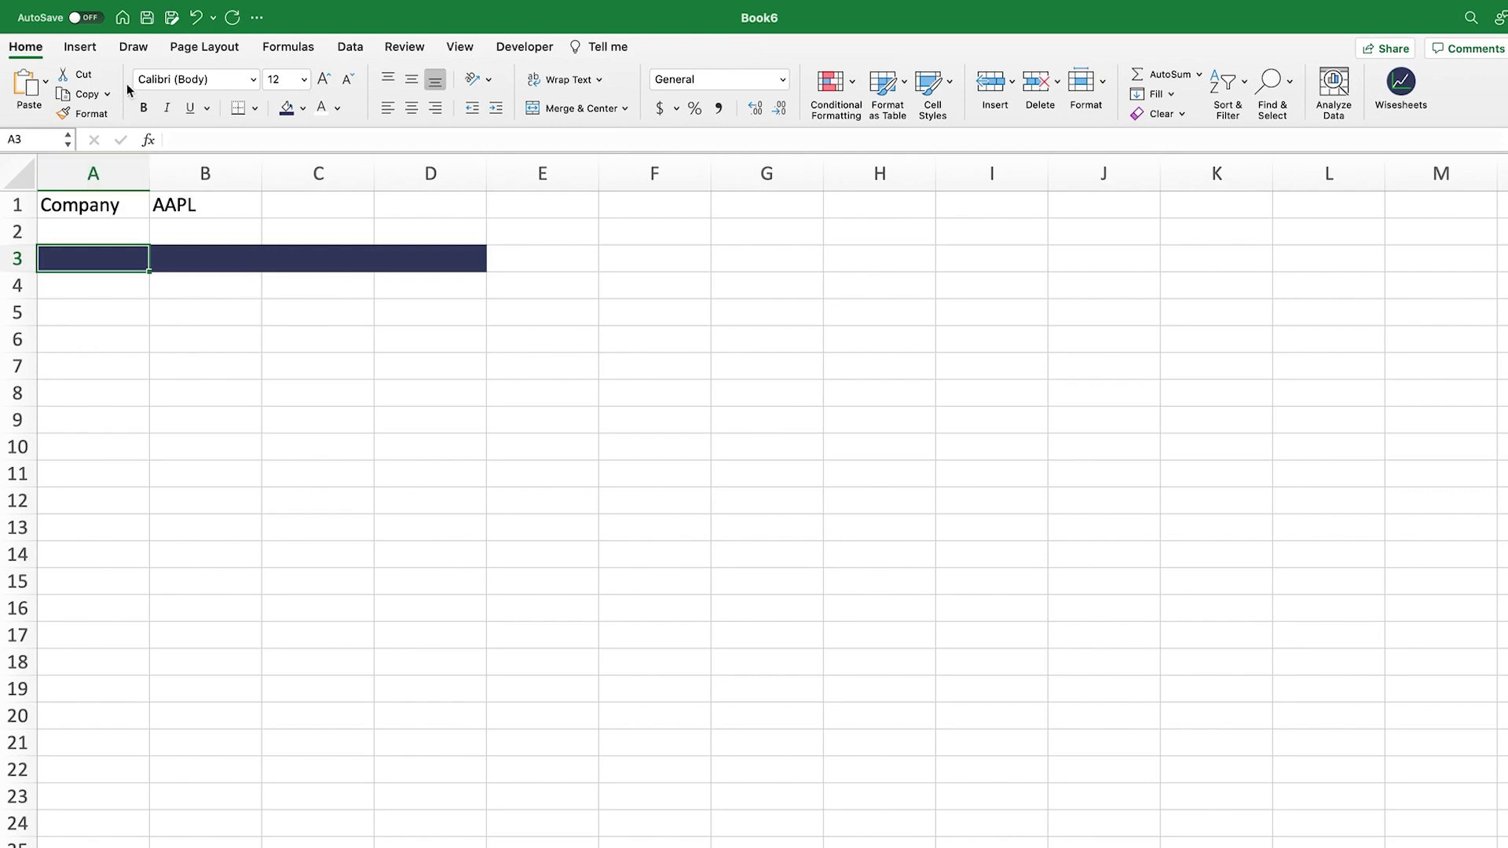
pyautogui.click(82, 47)
pyautogui.click(870, 81)
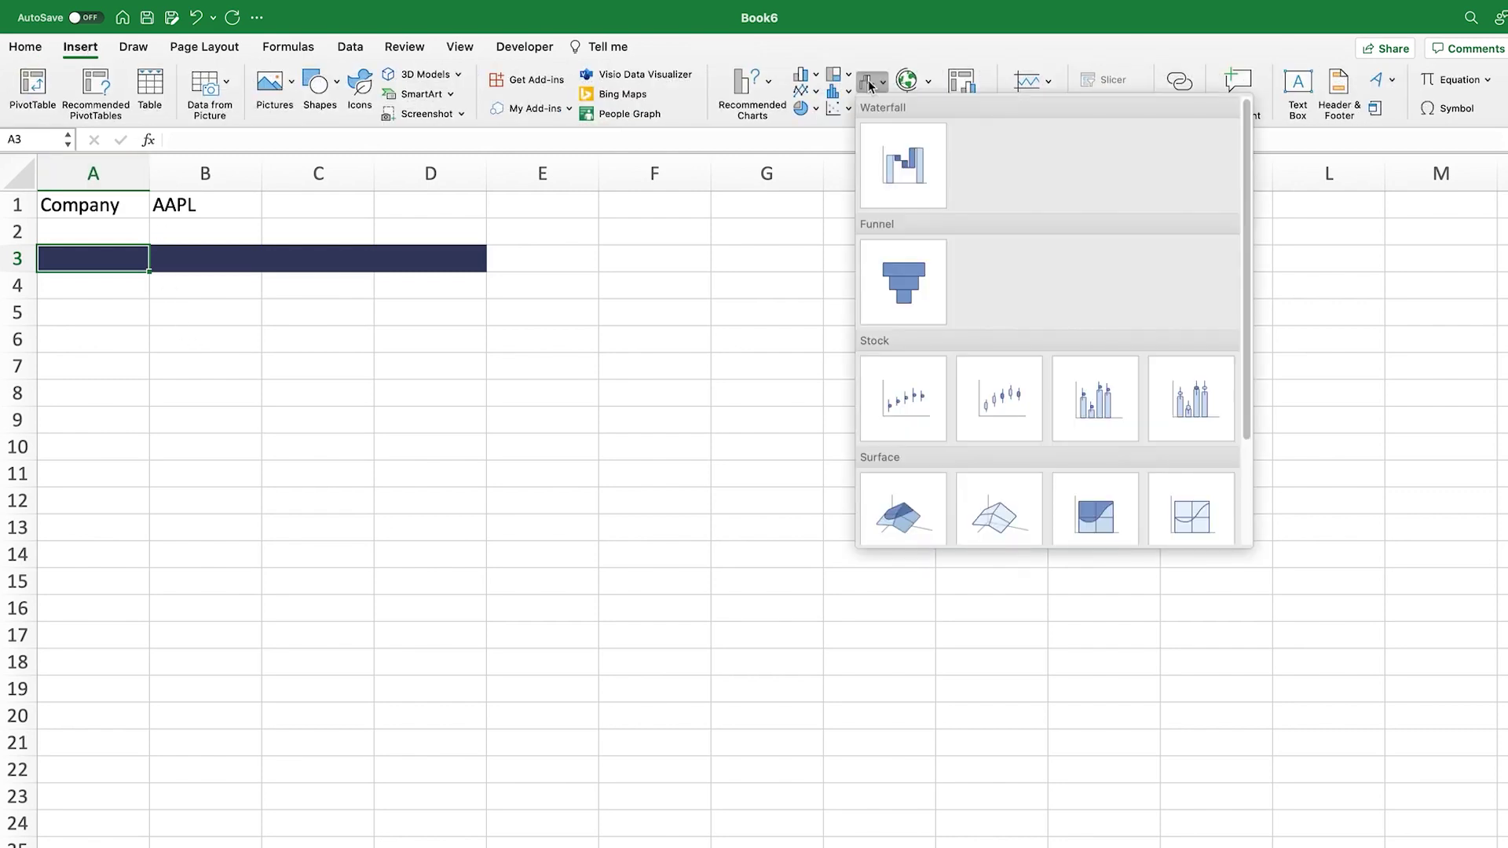
pyautogui.click(853, 59)
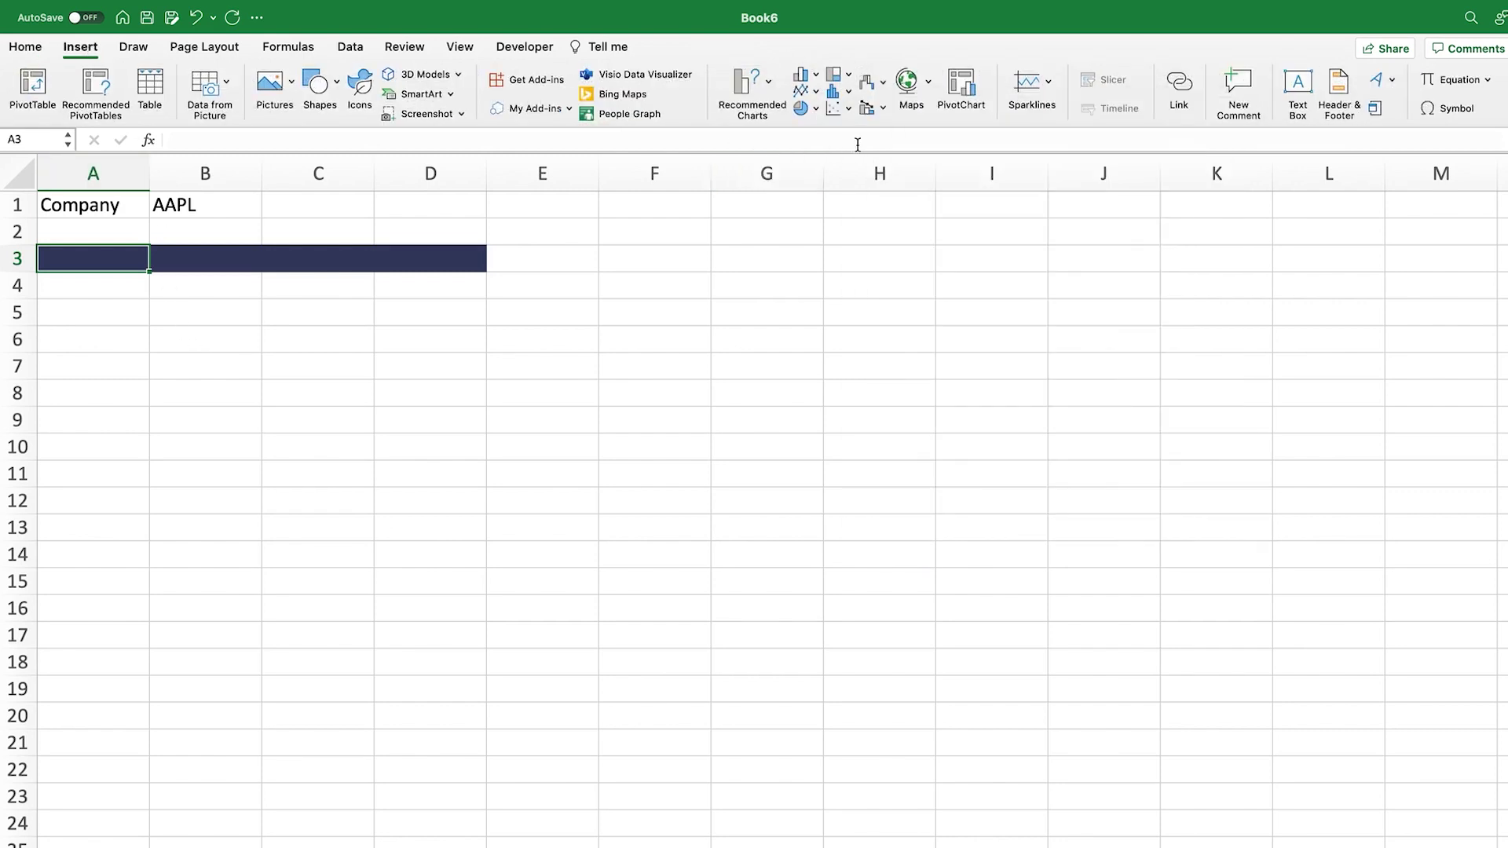
pyautogui.click(883, 82)
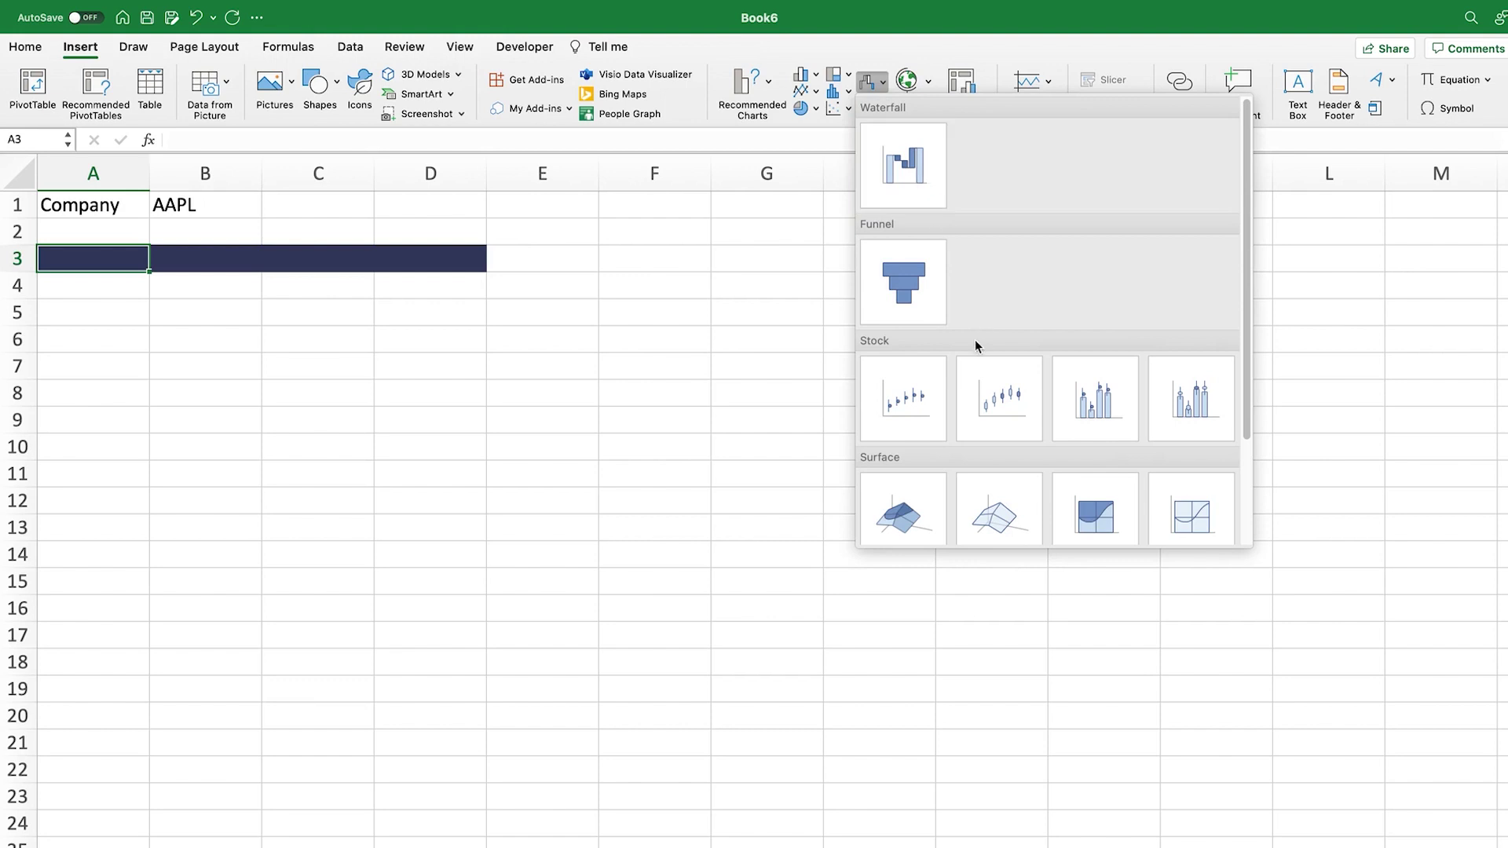
pyautogui.scroll(-3, 974, 339)
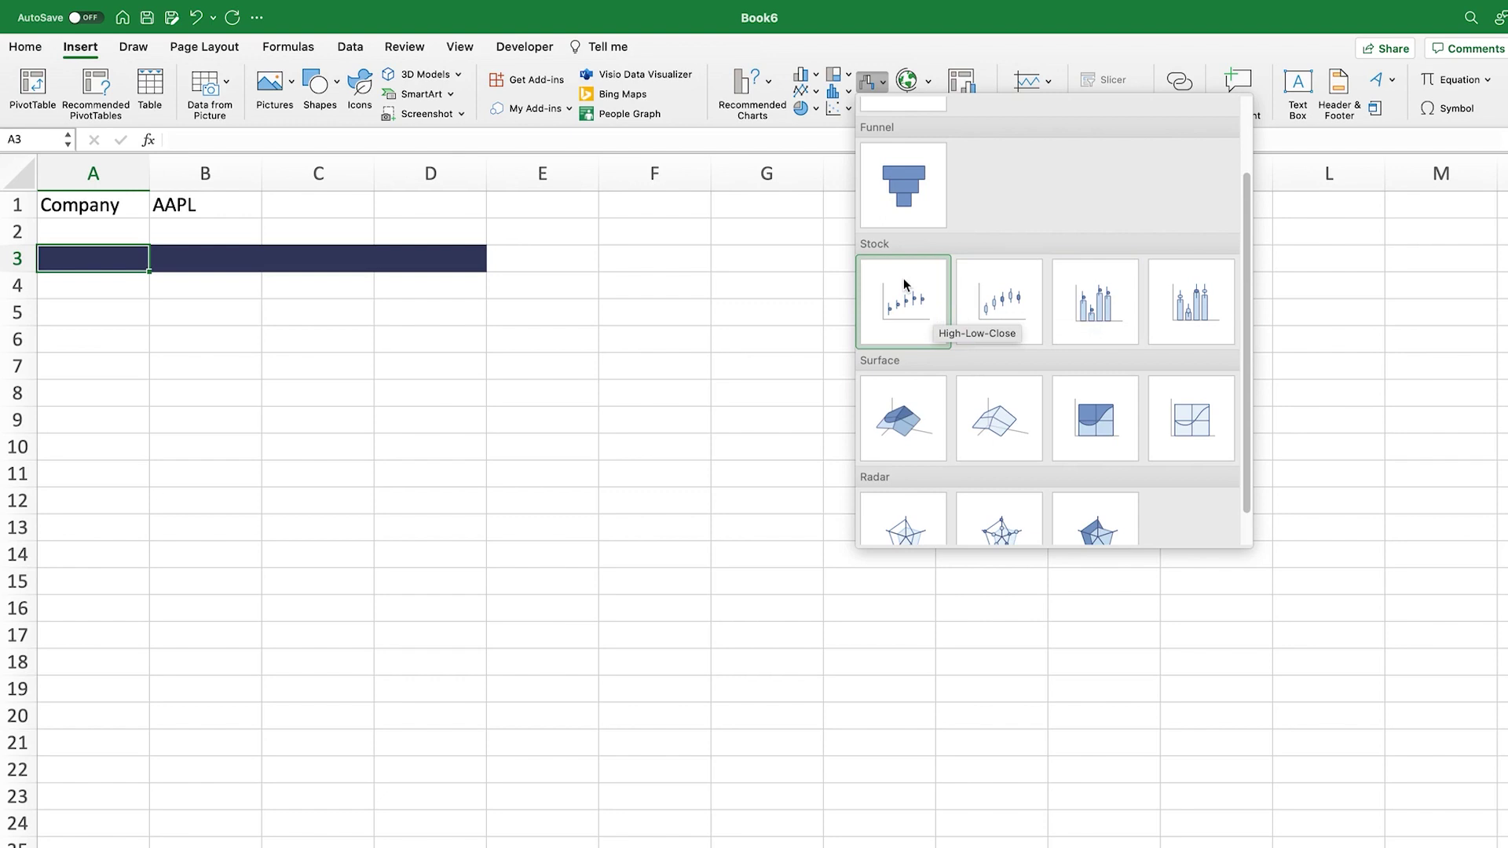
# Step: Enter a WISEPRICE formula in A3 that returns the "high", "low" and "close" prices of the B1 ticker for 10 days
pyautogui.click(109, 258)
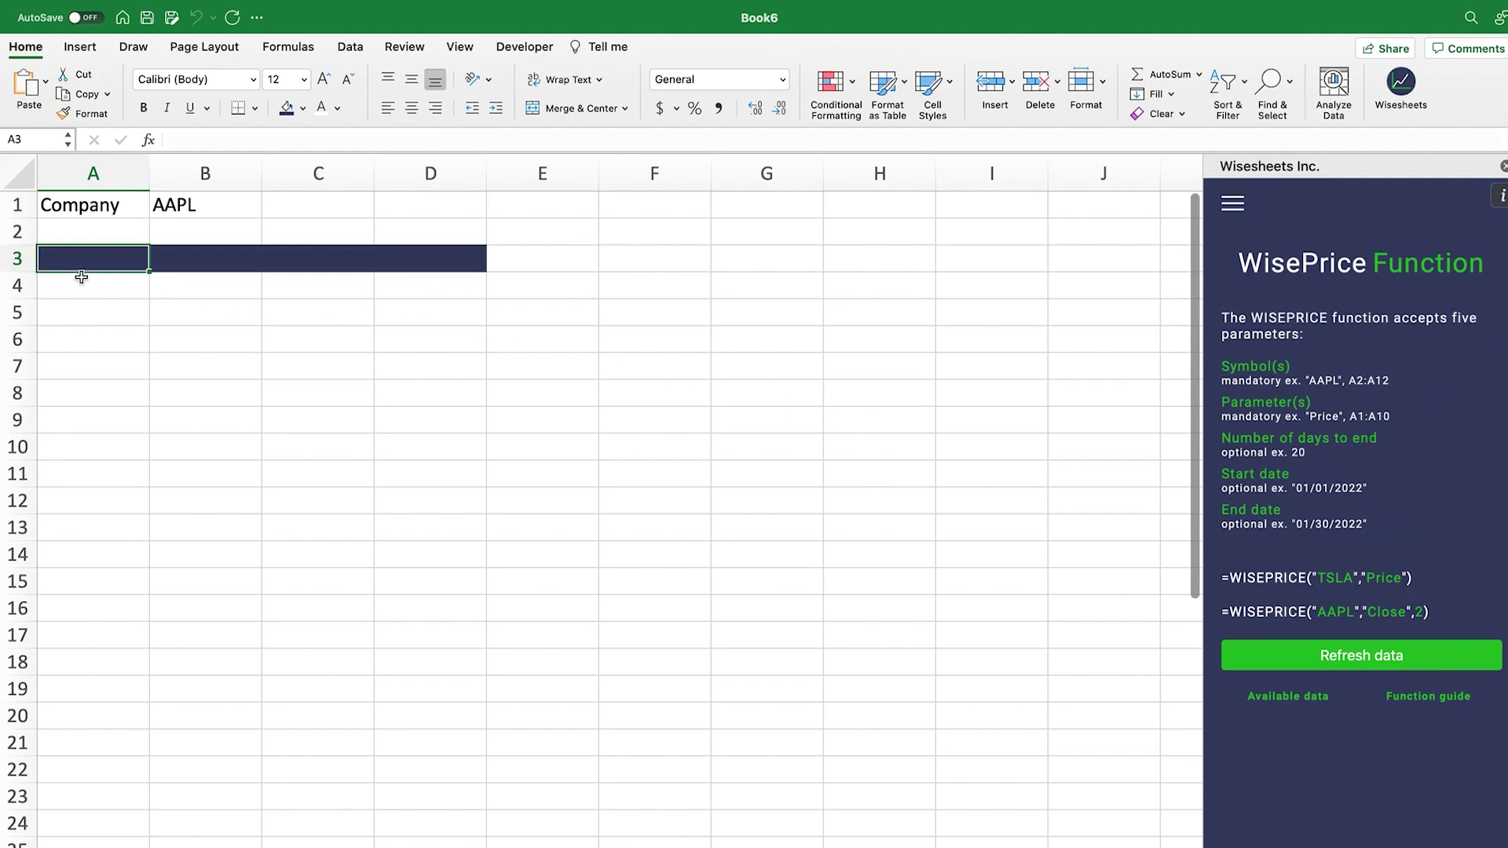
pyautogui.write('=wisep')
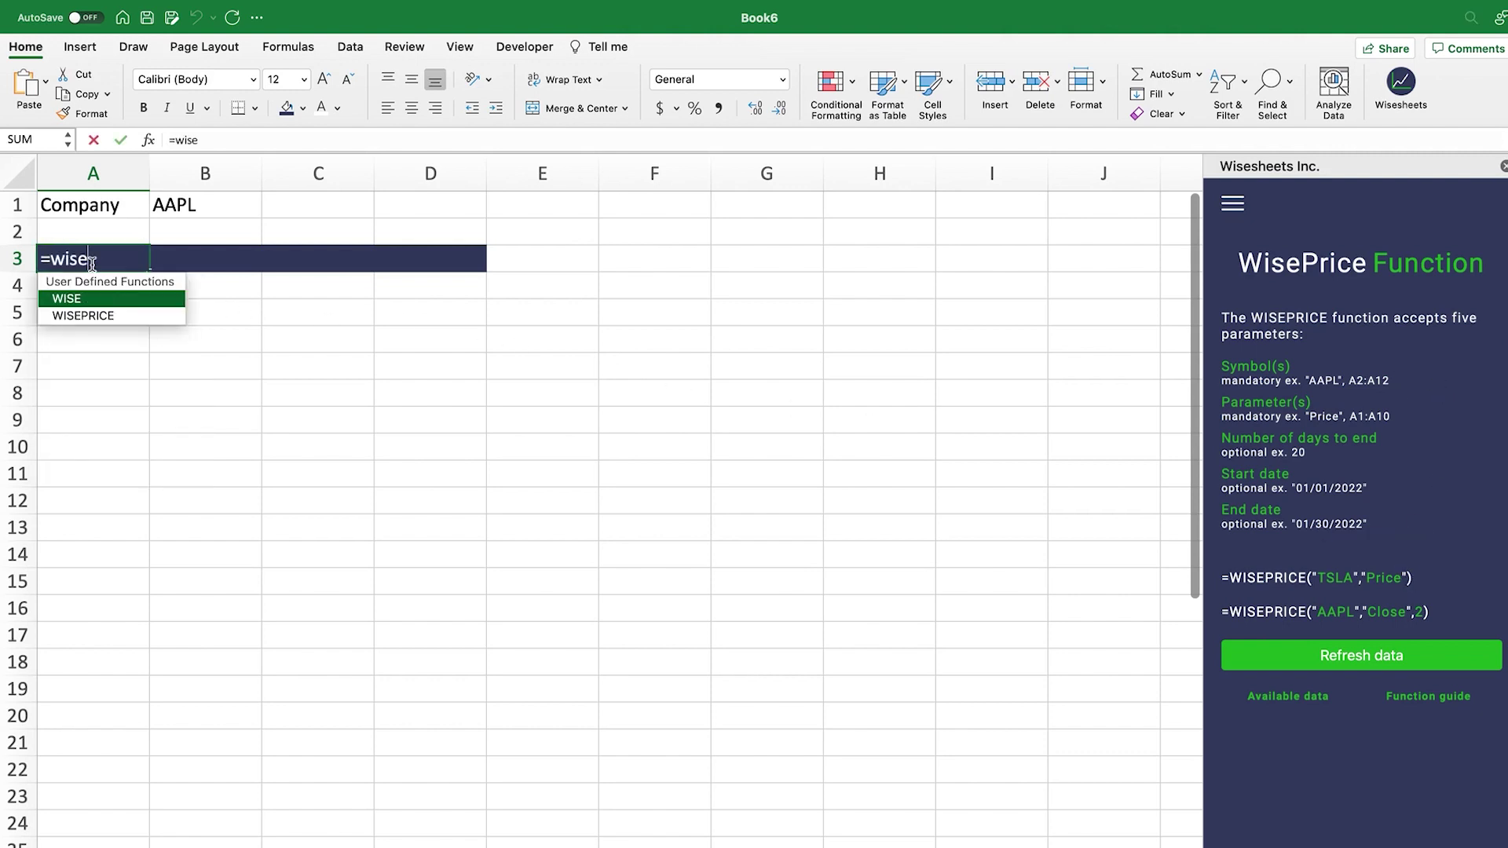
pyautogui.press('Tab')
pyautogui.click(213, 207)
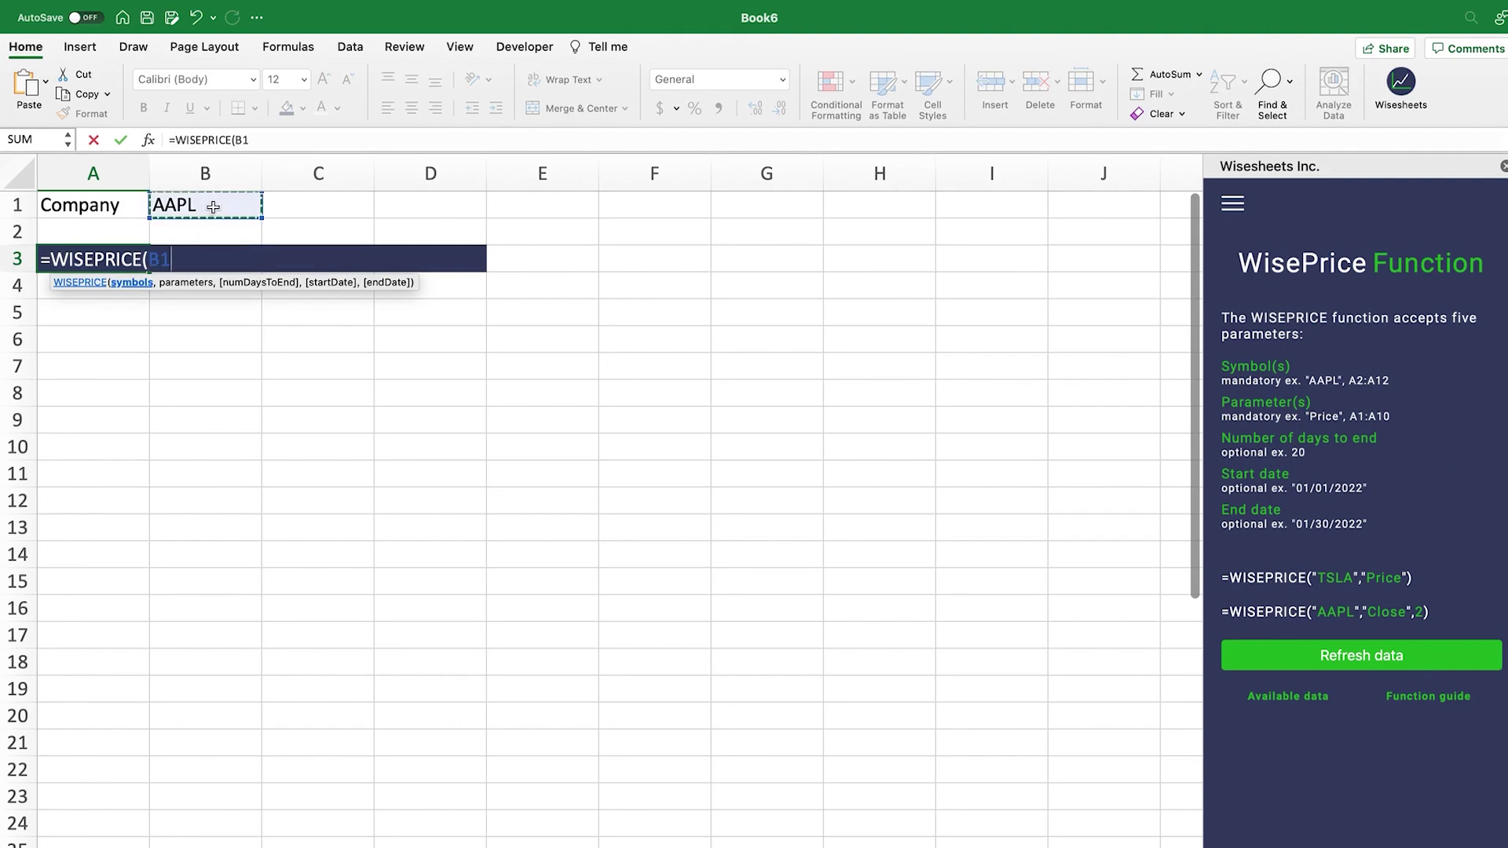
pyautogui.write(',')
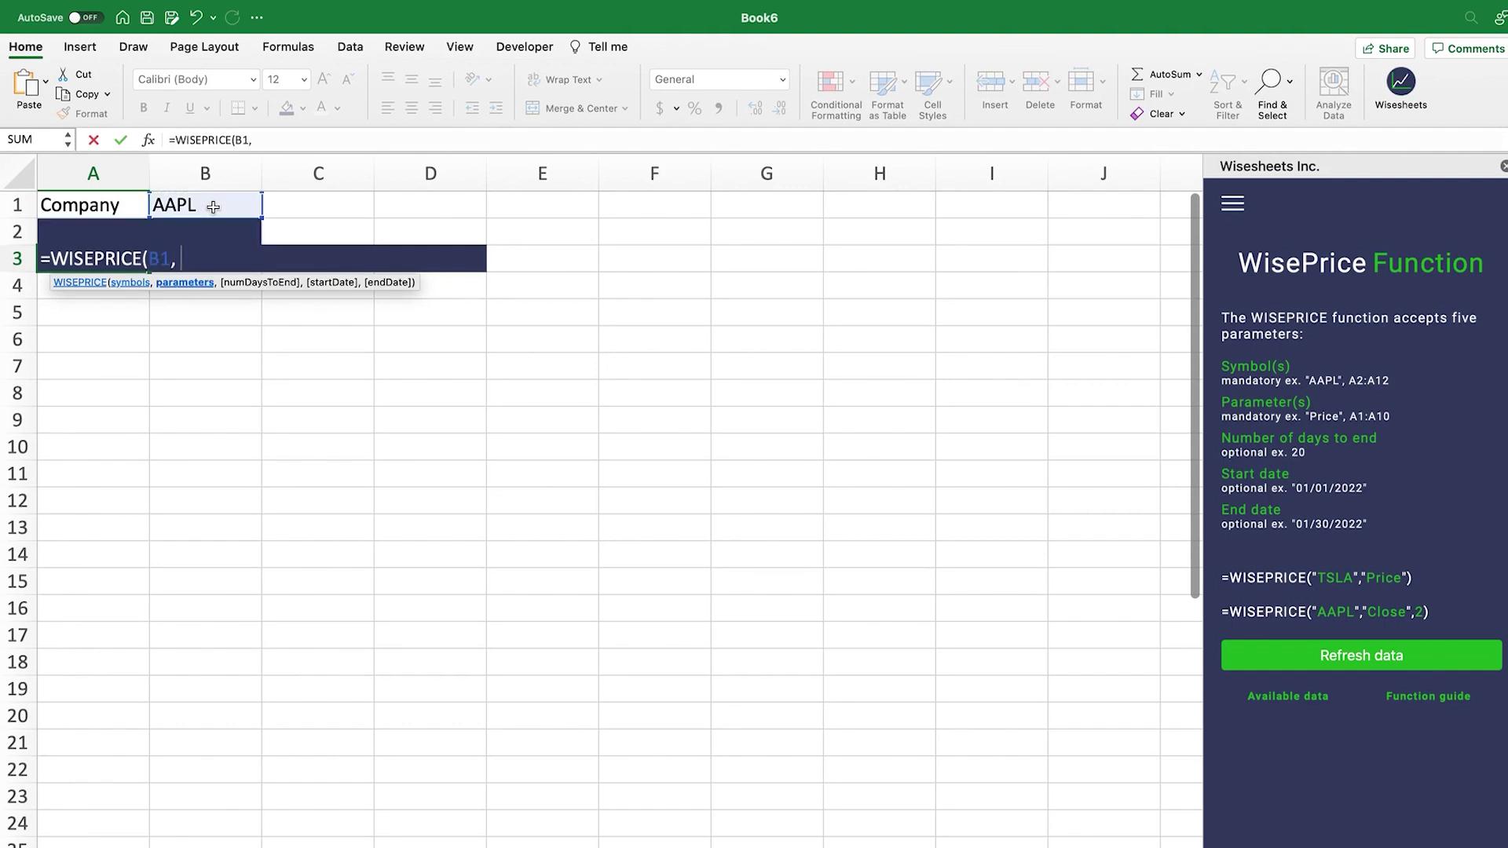
pyautogui.write(' {"high", "low')
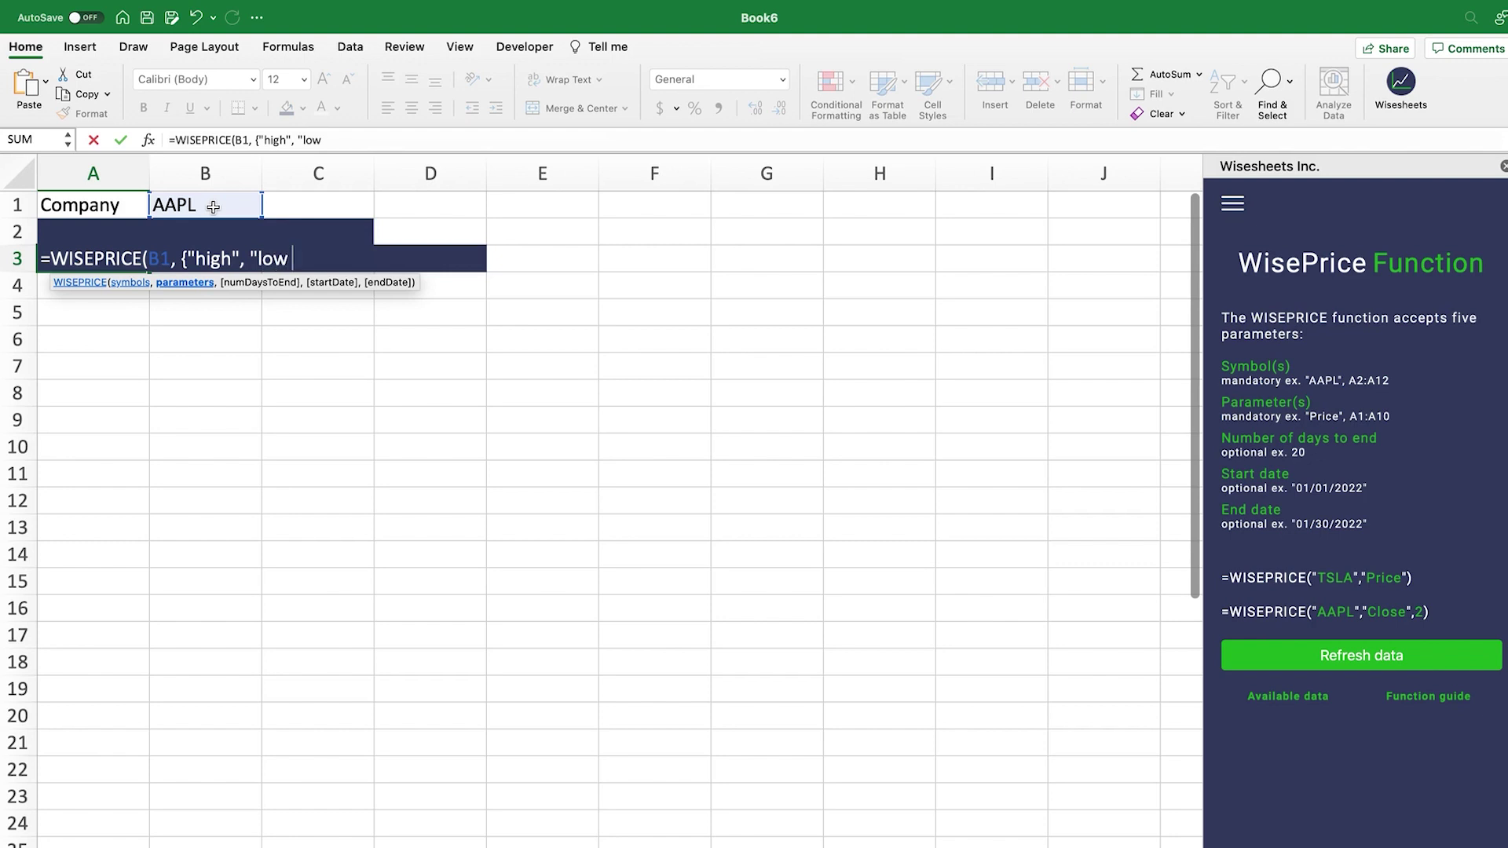
pyautogui.write('", "close"},')
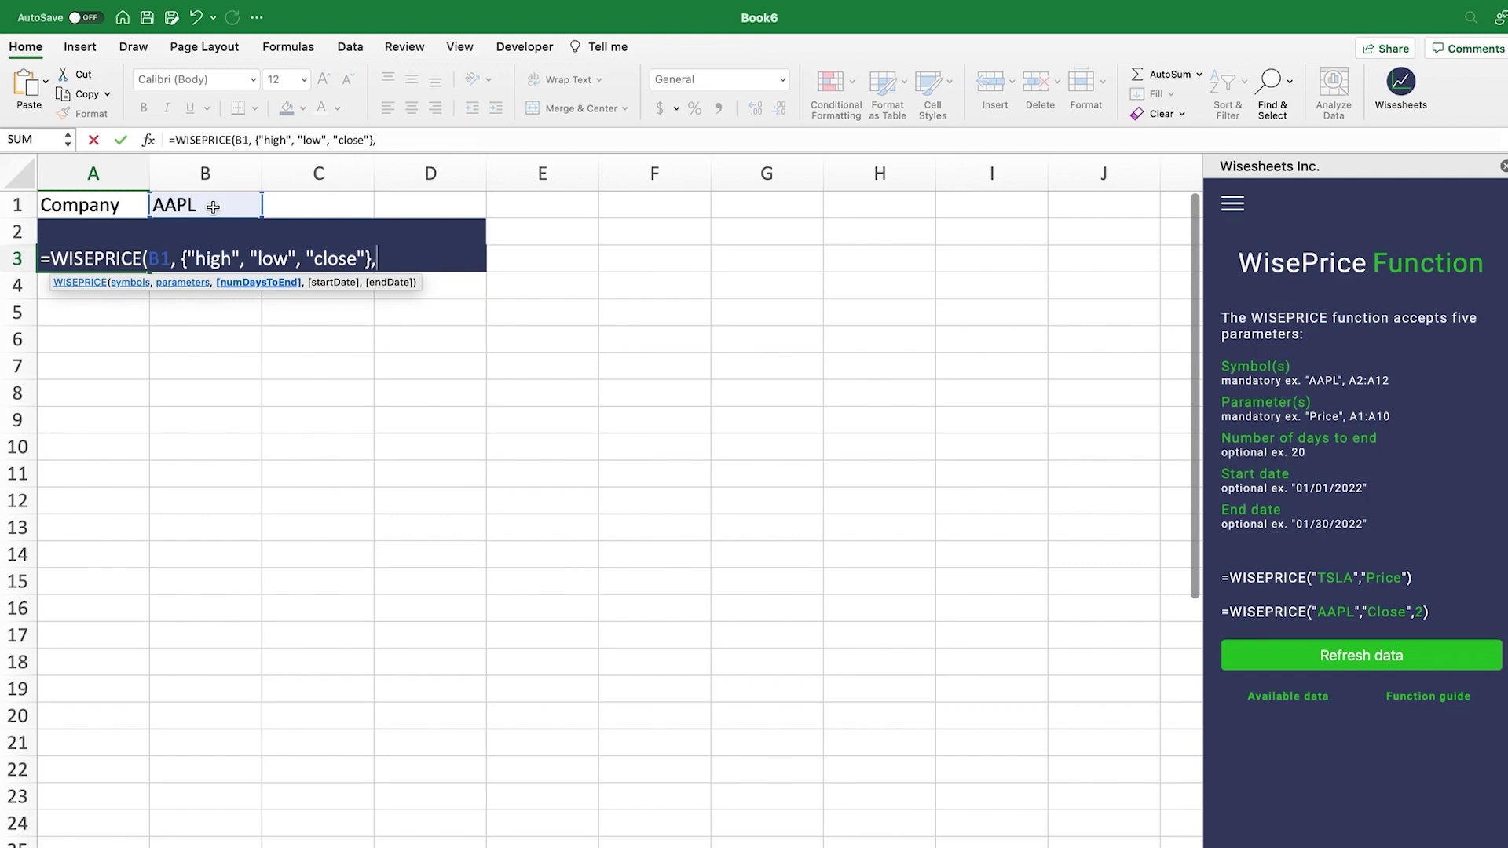
pyautogui.write('10)')
pyautogui.press('Return')
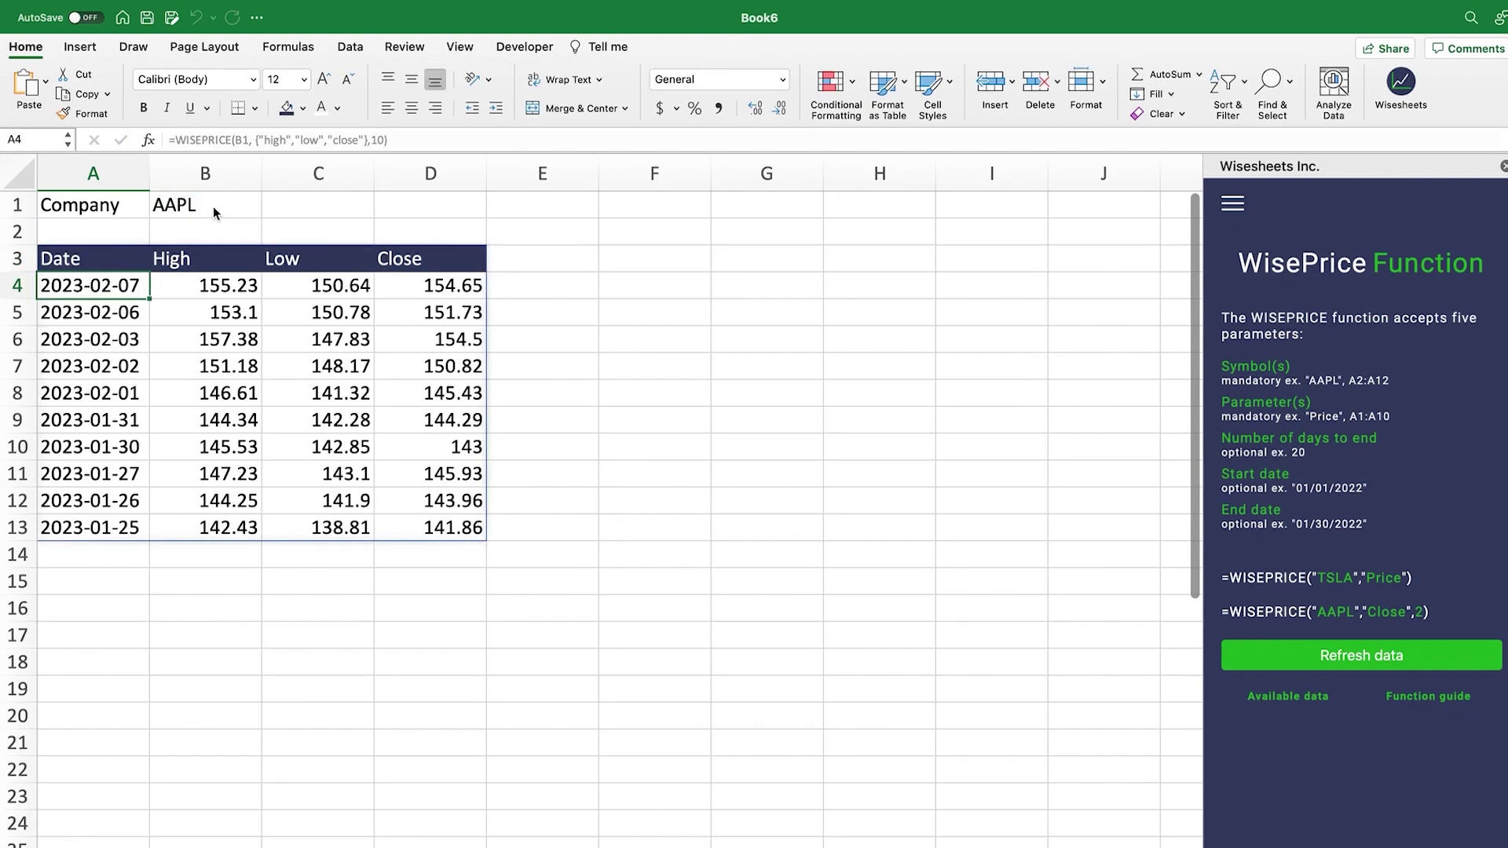
pyautogui.click(122, 255)
pyautogui.moveTo(122, 255); pyautogui.dragTo(117, 527)
pyautogui.click(219, 259)
pyautogui.click(342, 260)
pyautogui.click(408, 259)
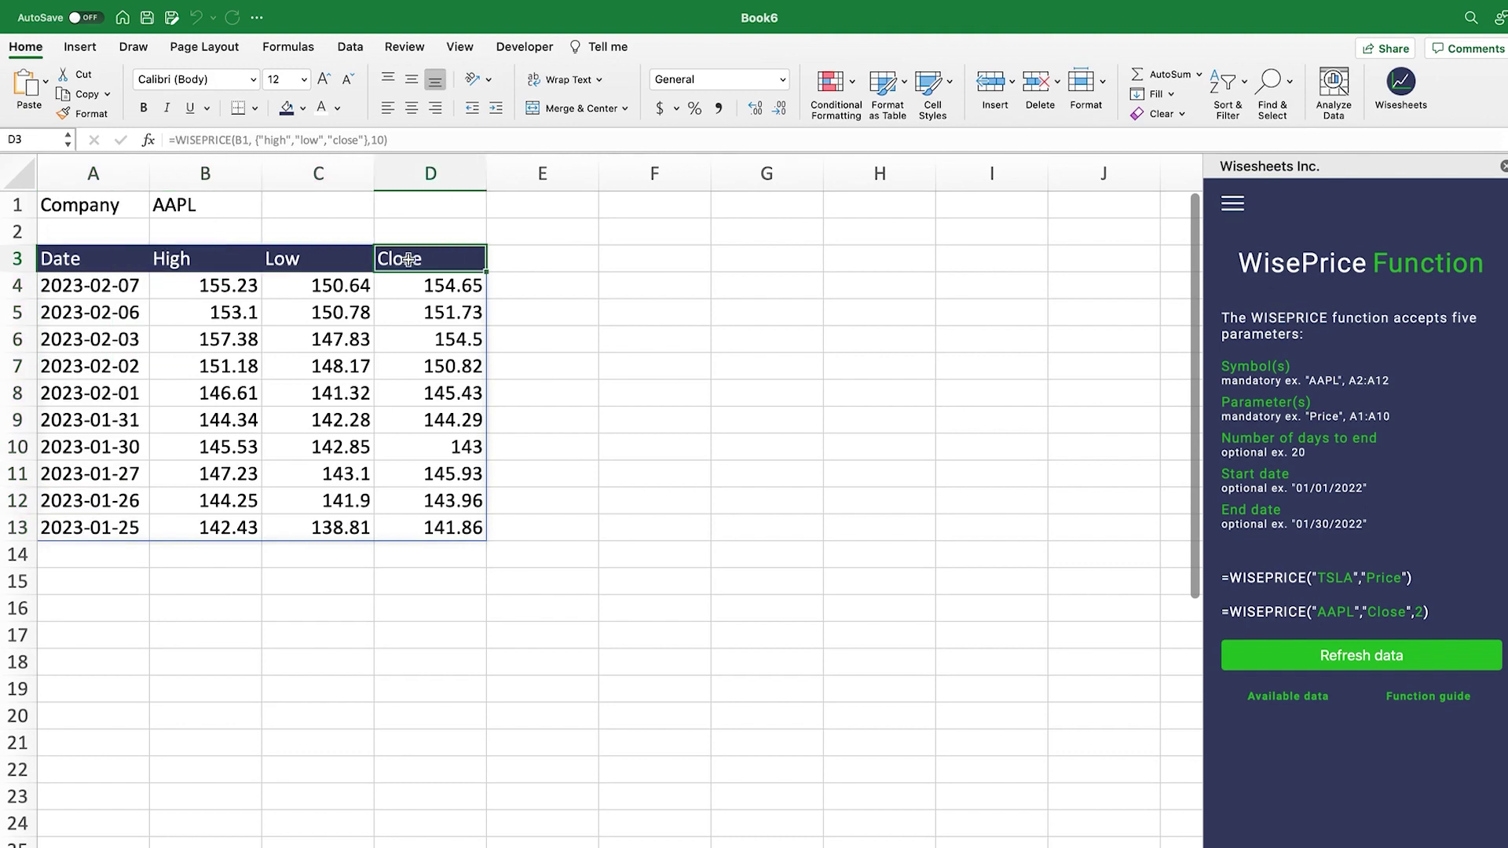
# Step: Close the Wisesheets pane and insert a High-Low-Close stock chart from the price table in A3:D13
pyautogui.click(1503, 166)
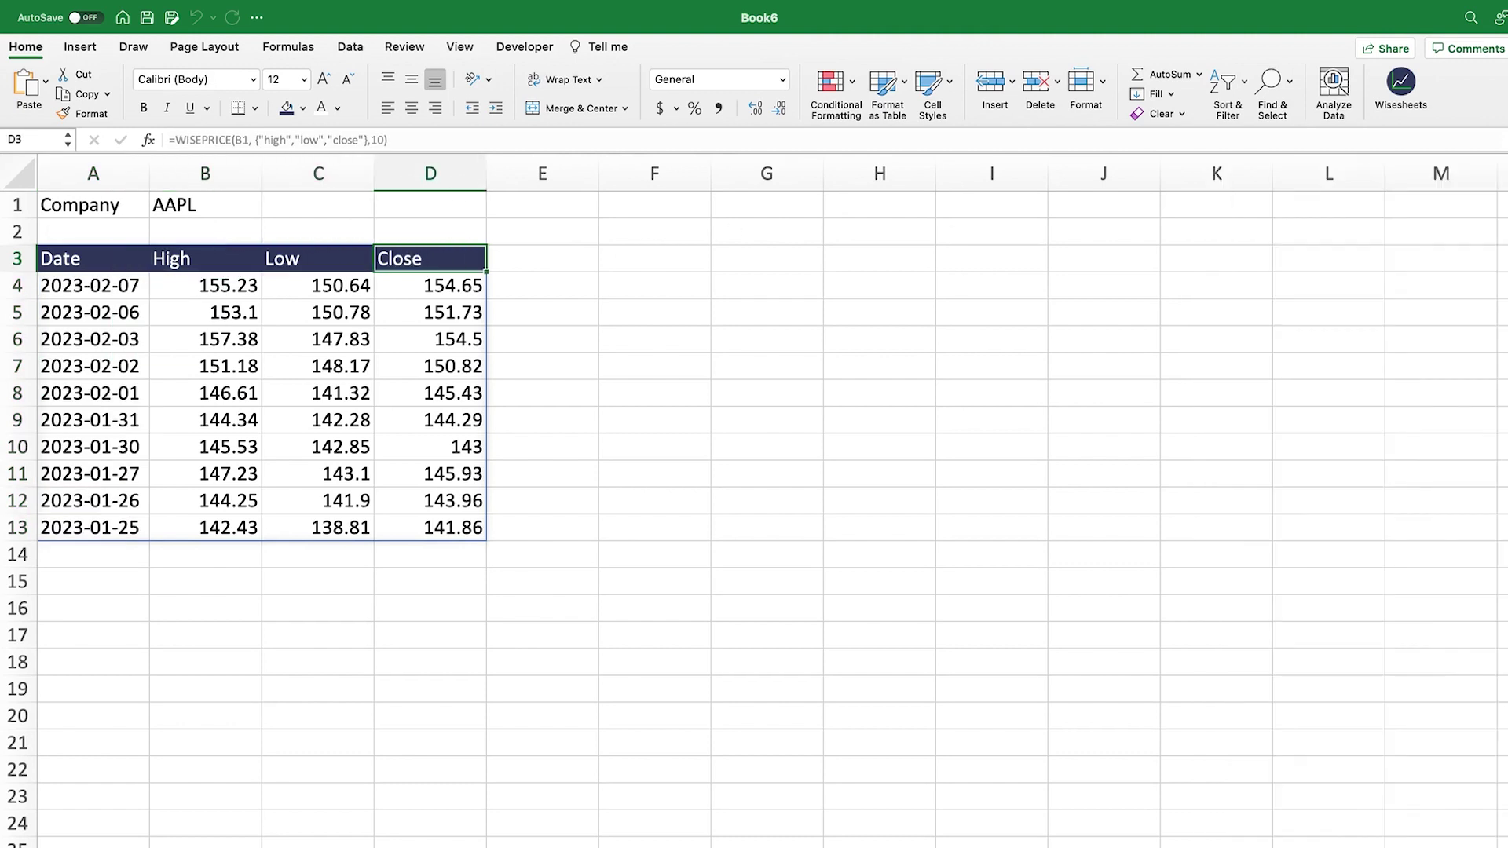
pyautogui.moveTo(114, 264); pyautogui.dragTo(445, 526)
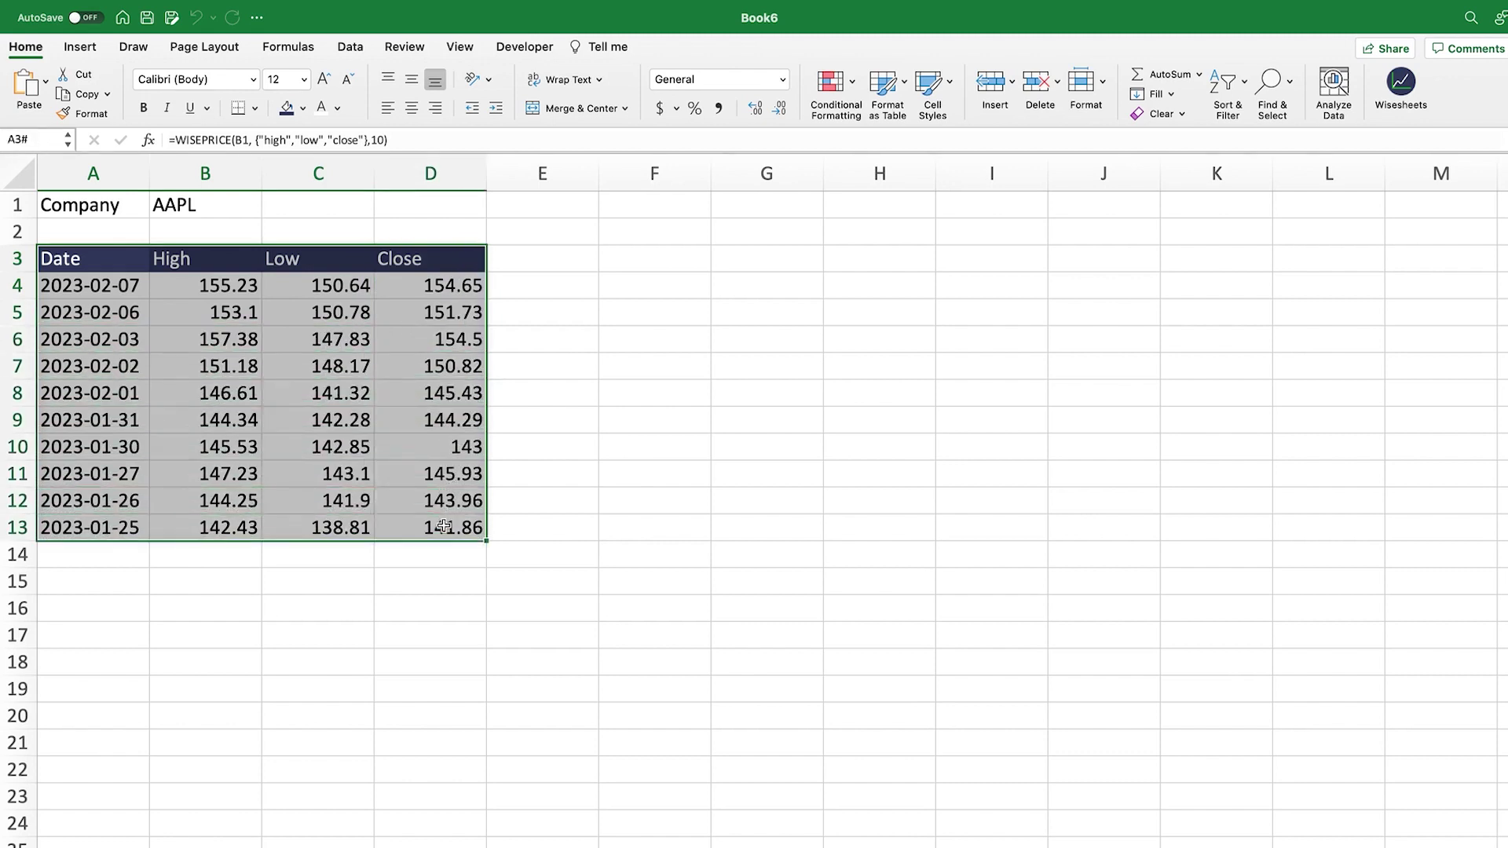
pyautogui.click(80, 46)
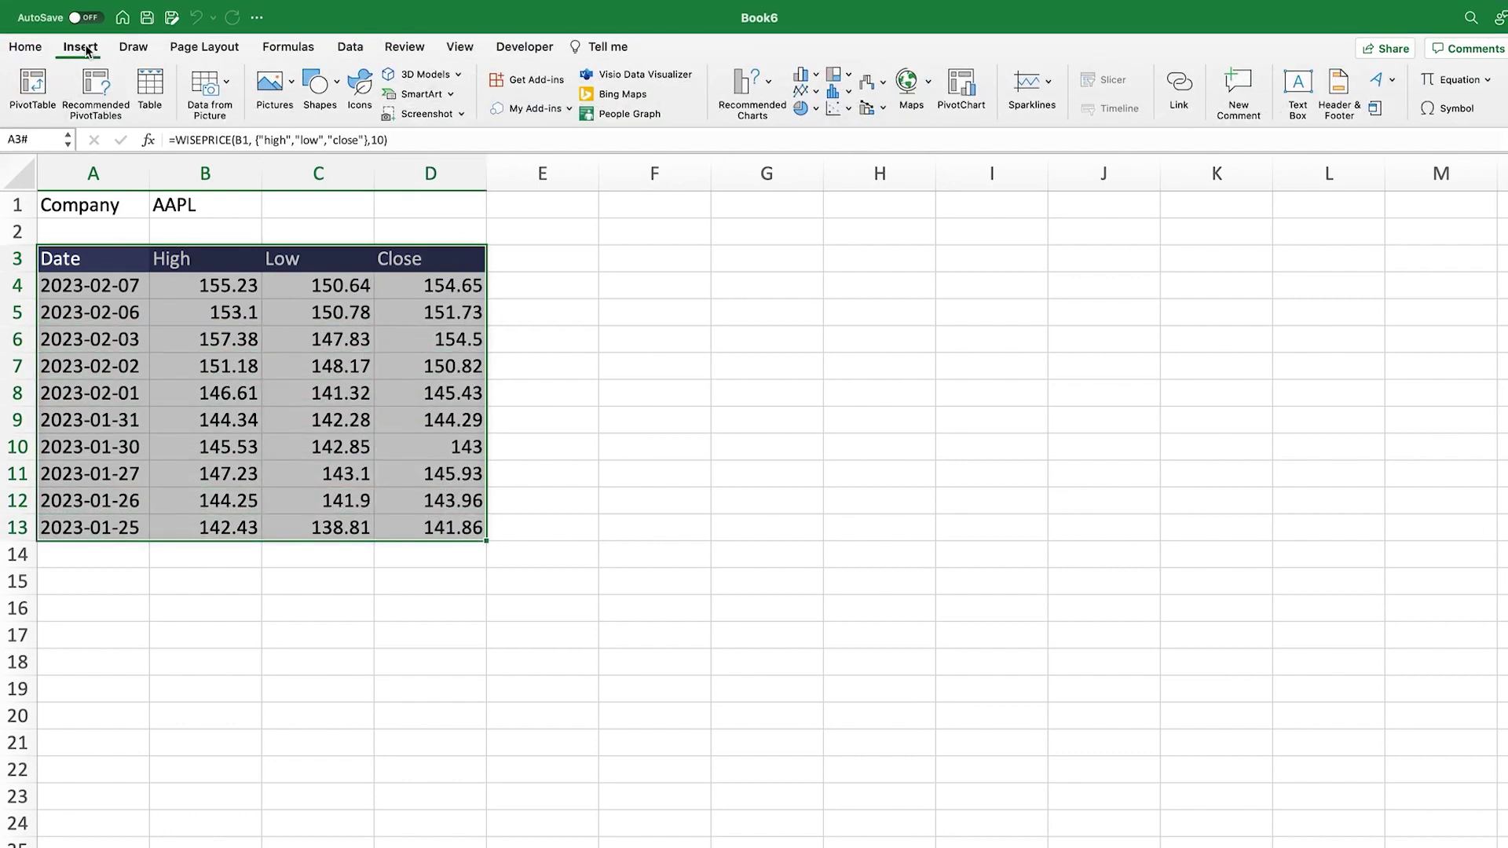
pyautogui.click(876, 85)
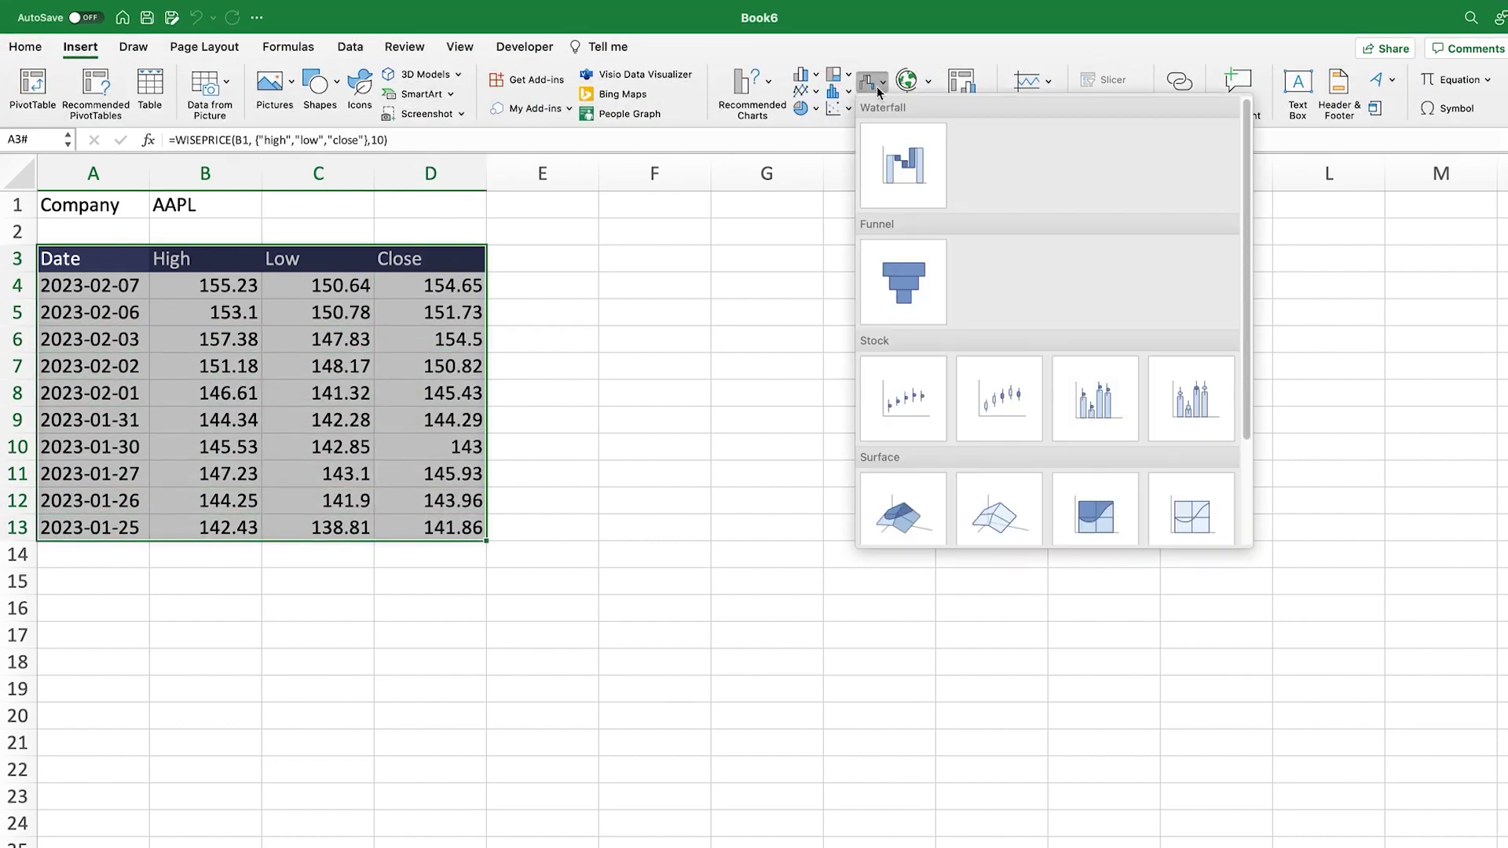
pyautogui.click(911, 394)
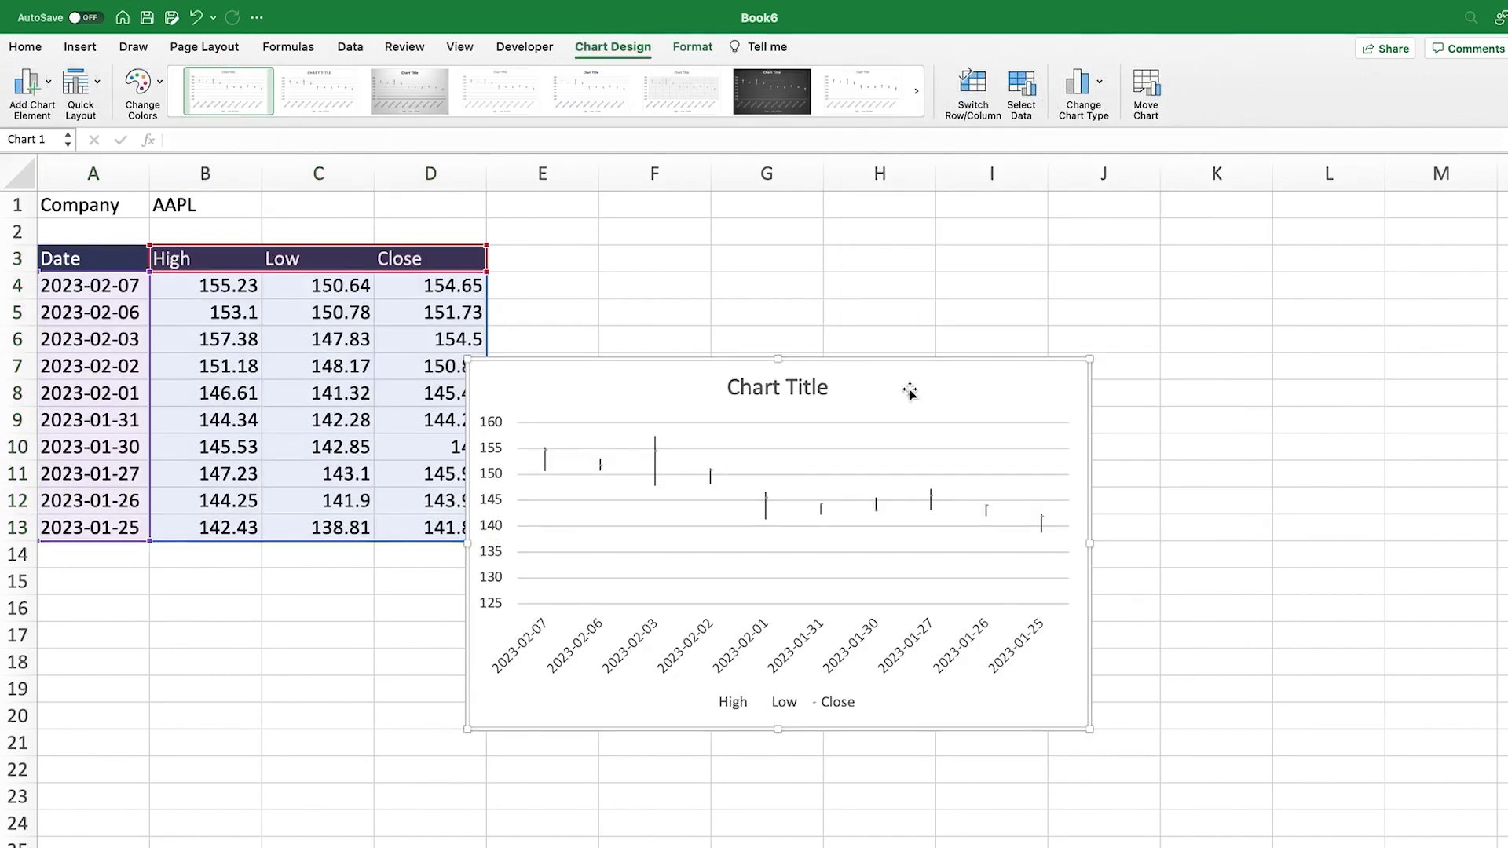
# Step: Apply the dark background style to the stock chart and enlarge it beside the price table
pyautogui.click(785, 95)
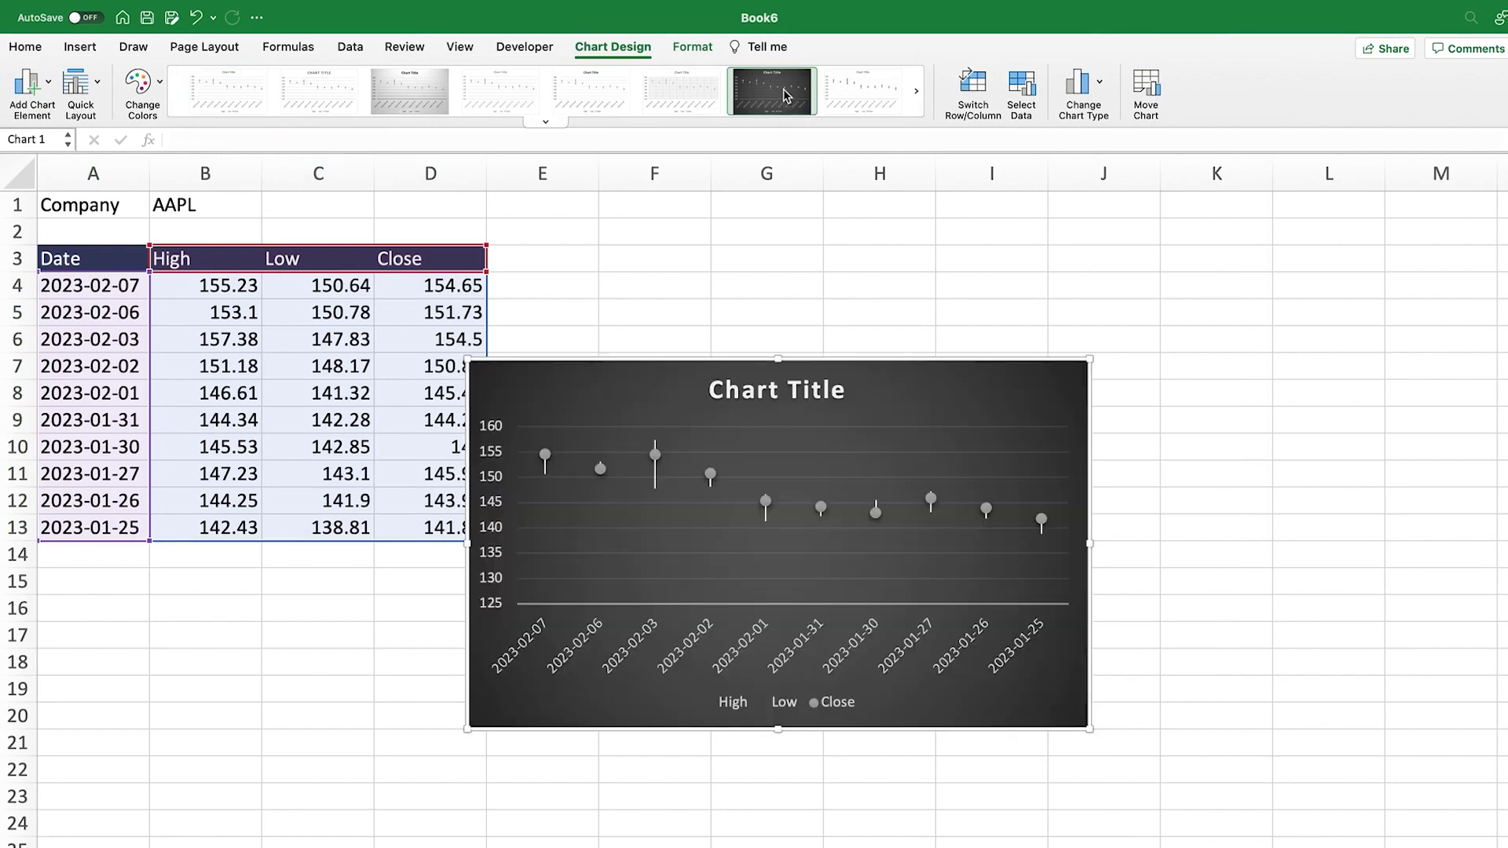
pyautogui.moveTo(1089, 359); pyautogui.dragTo(1213, 238)
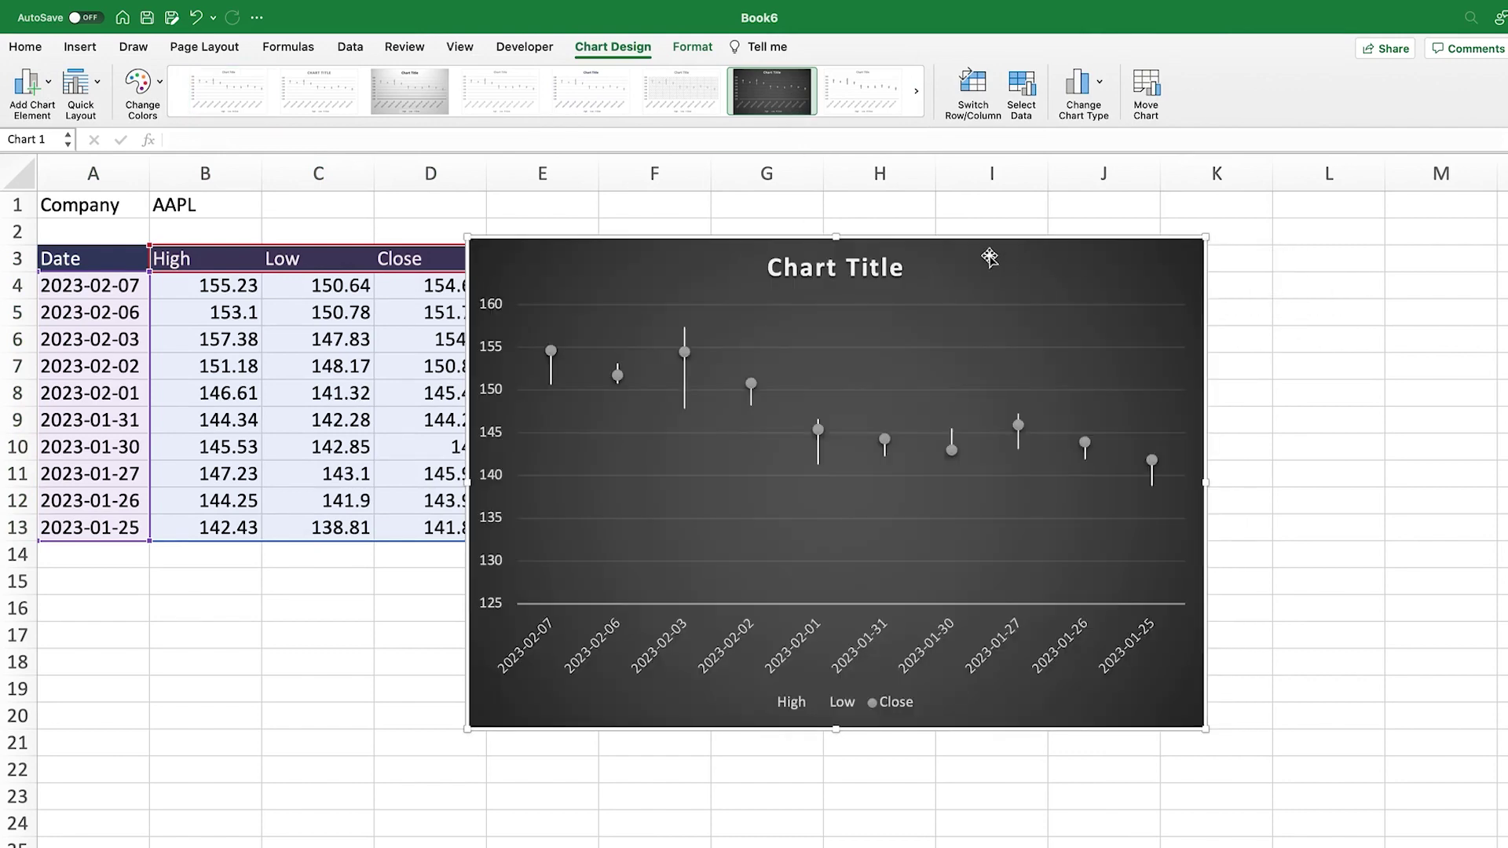
pyautogui.moveTo(964, 248); pyautogui.dragTo(1018, 241)
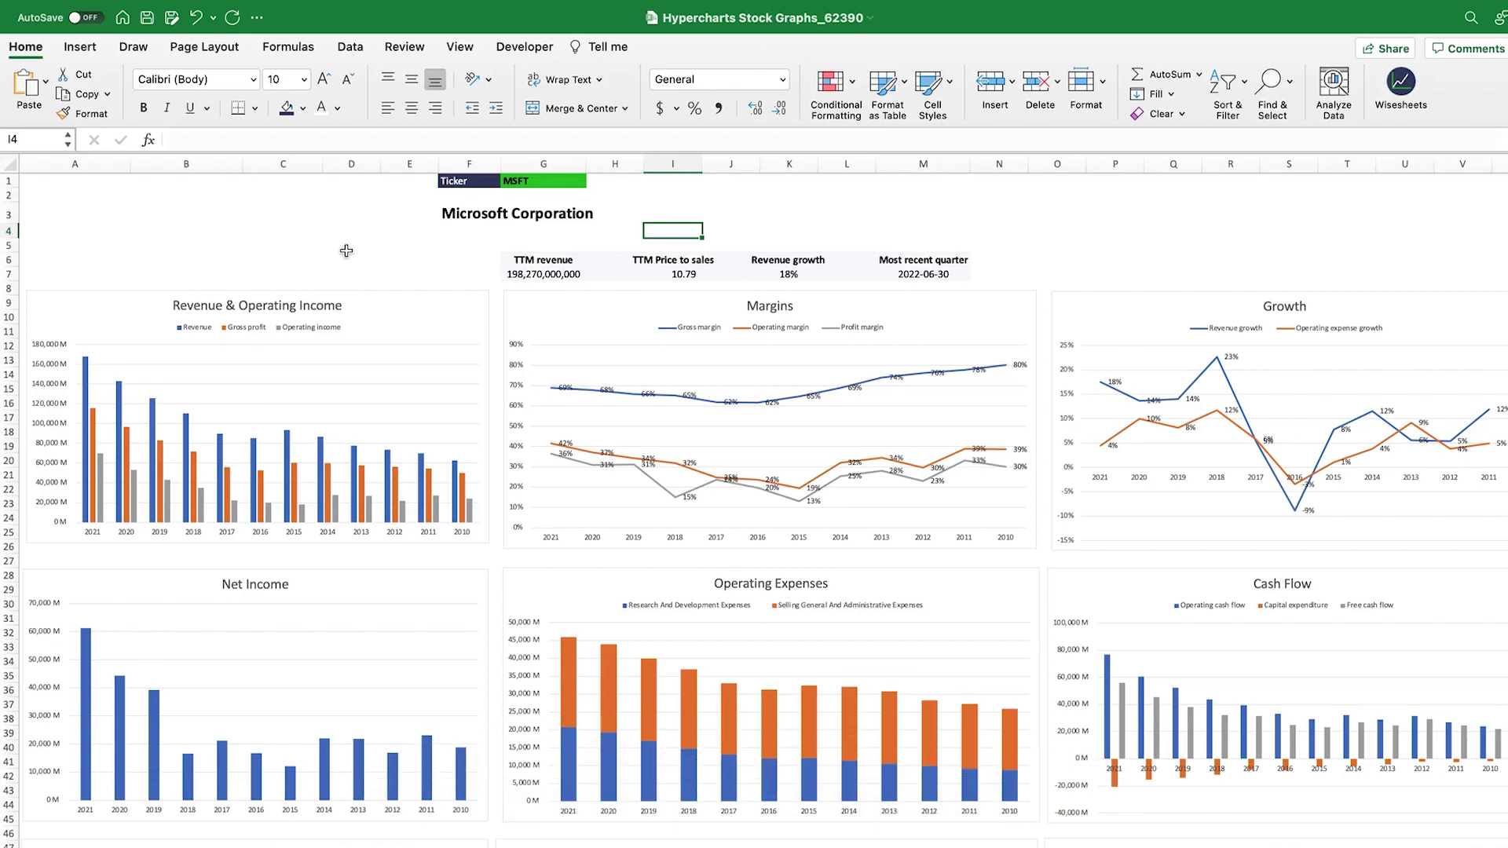
# Step: Examine the Hypercharts Stock Graphs dashboard's charts, the formulas behind its TTM summary figures and the data sheet that feeds them
pyautogui.scroll(-5, 1173, 281)
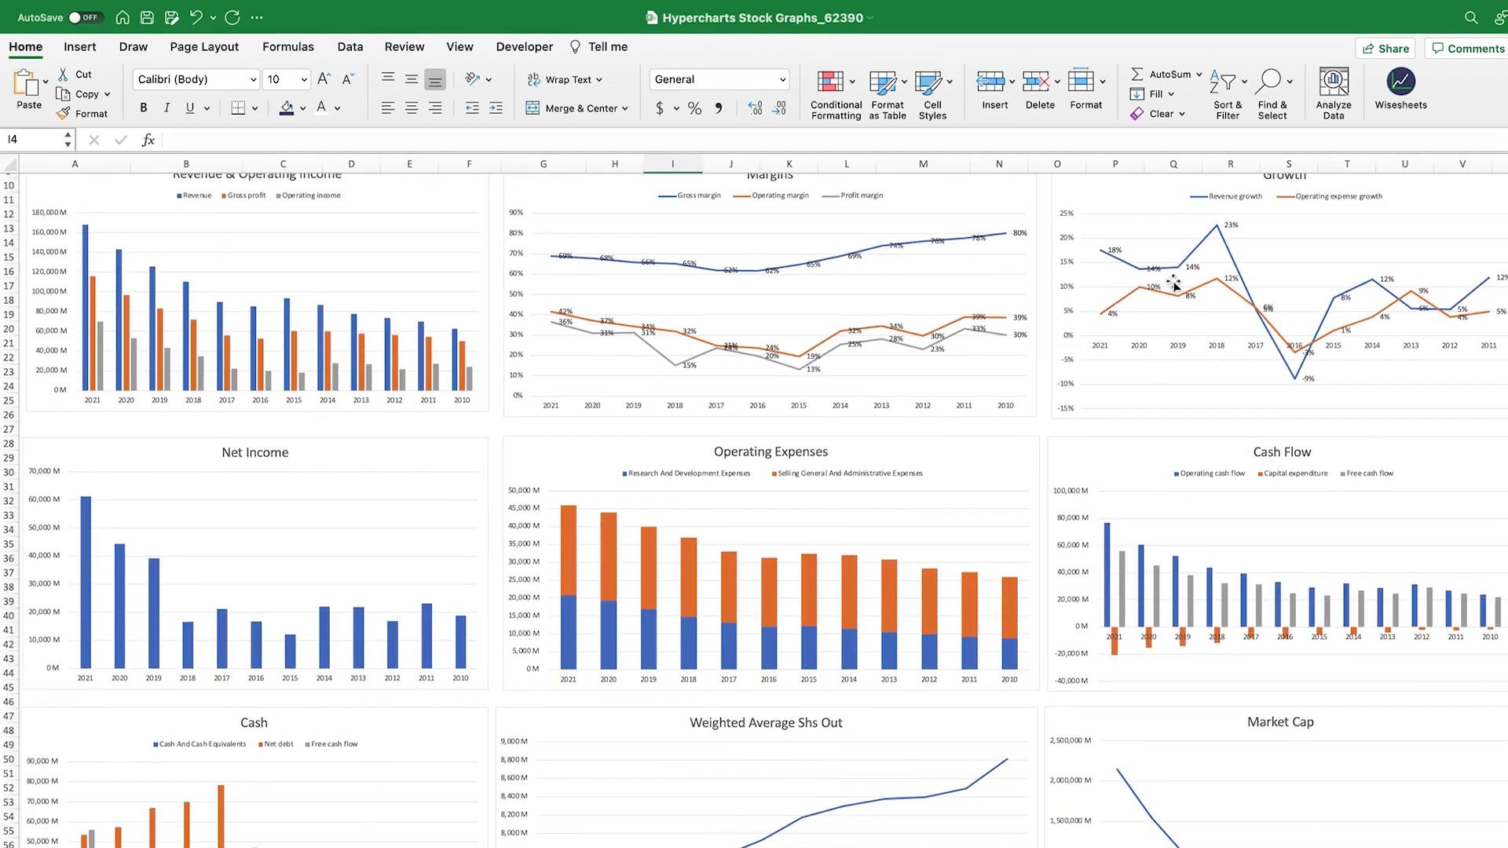
pyautogui.scroll(-5, 1173, 281)
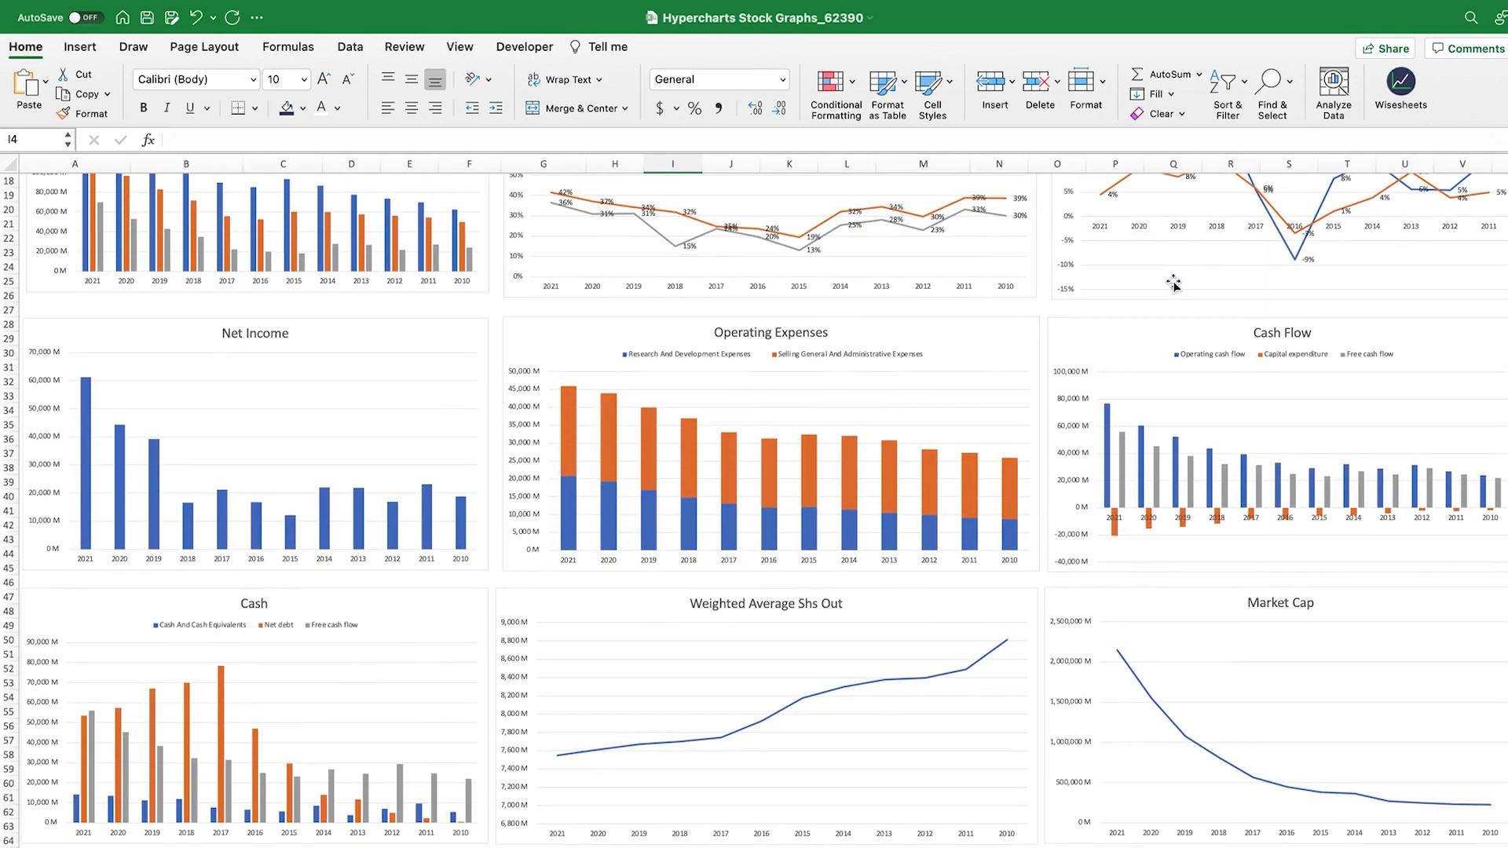
pyautogui.scroll(-4, 1172, 283)
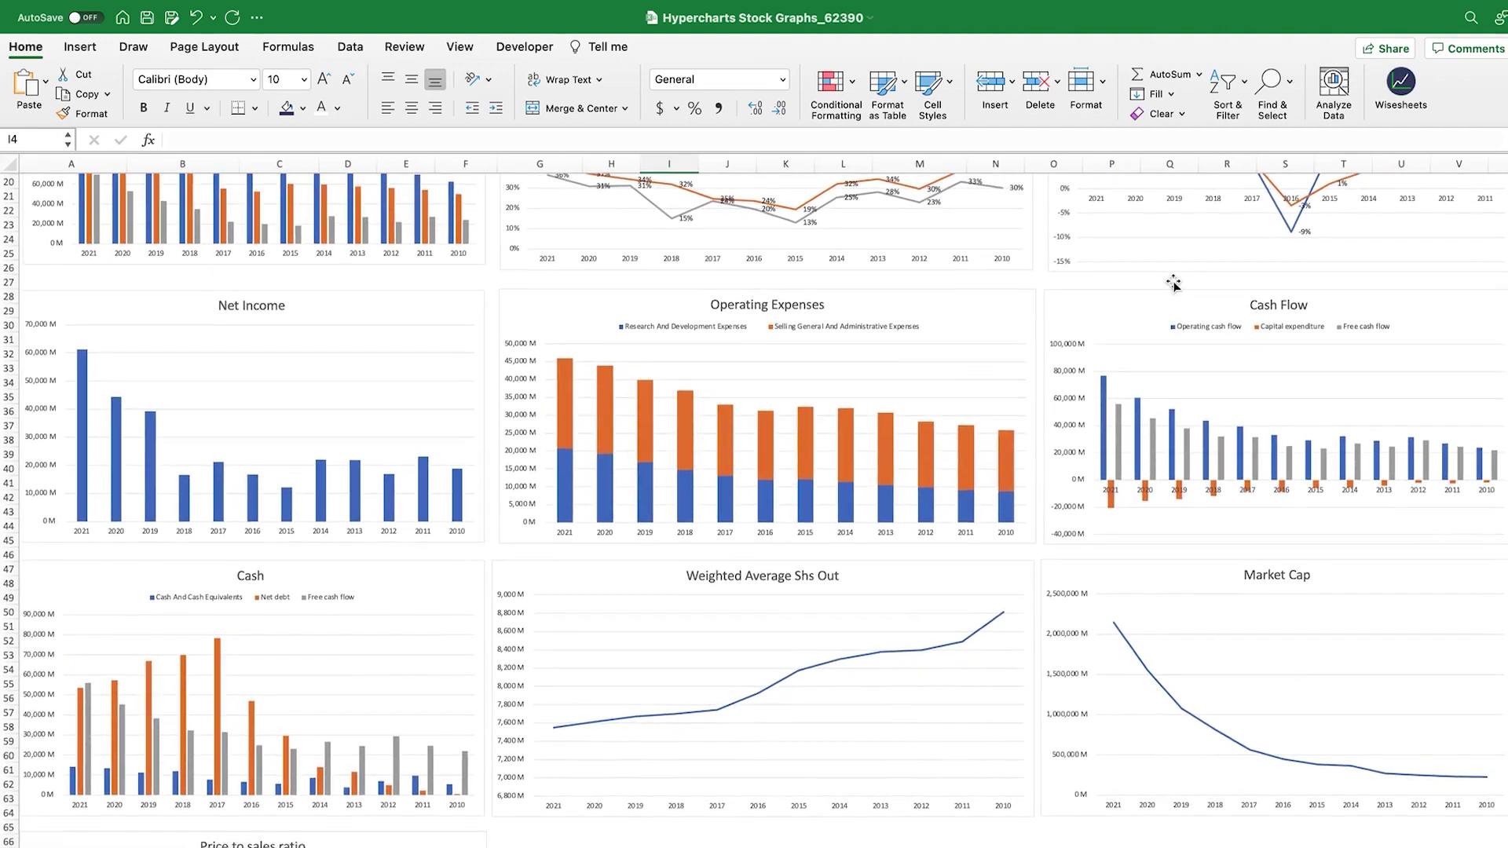
pyautogui.scroll(-6, 1172, 283)
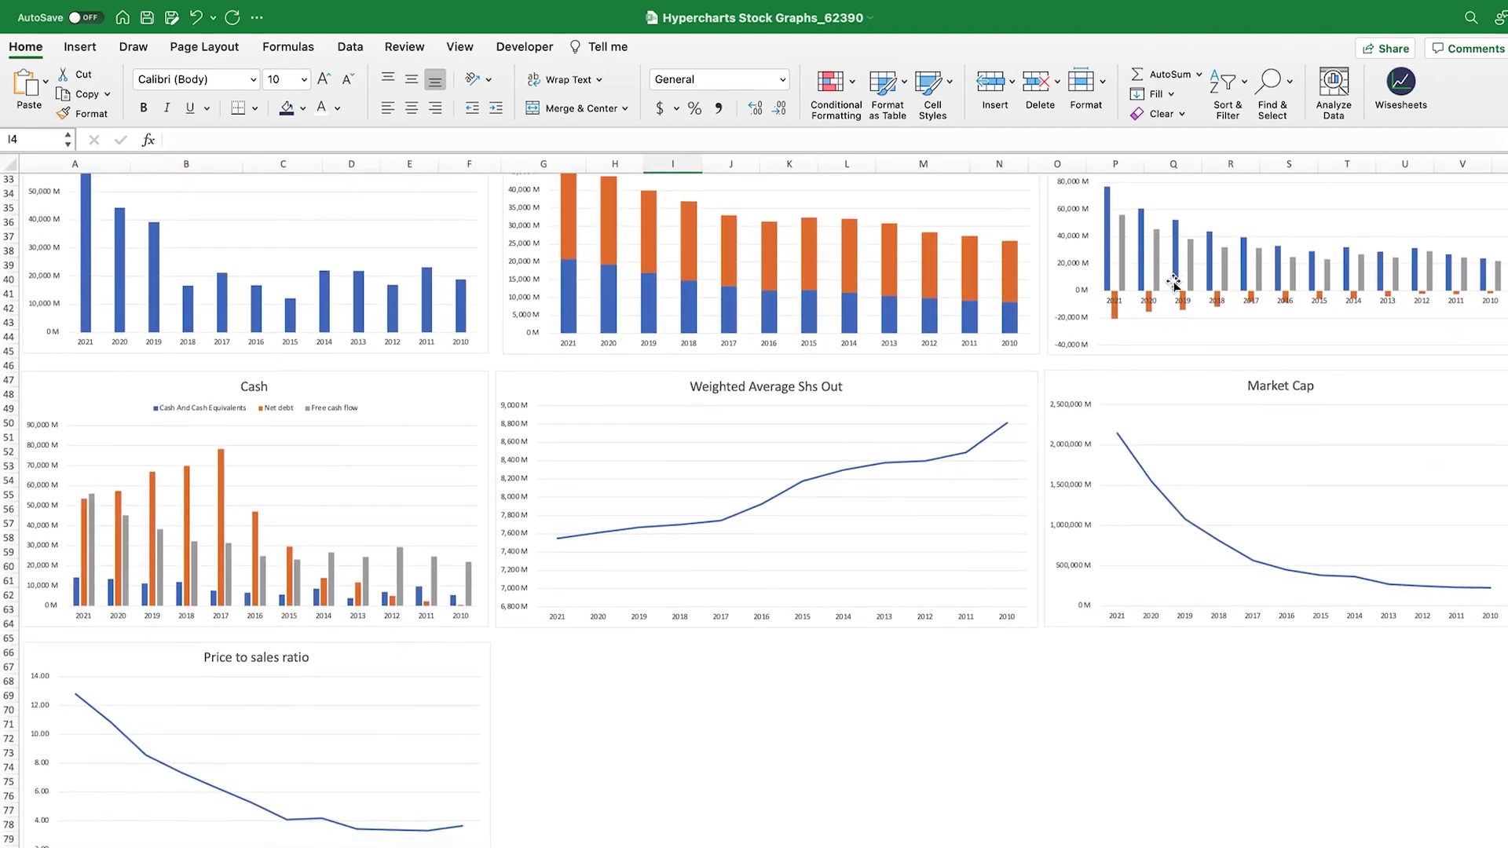
pyautogui.scroll(20, 1172, 283)
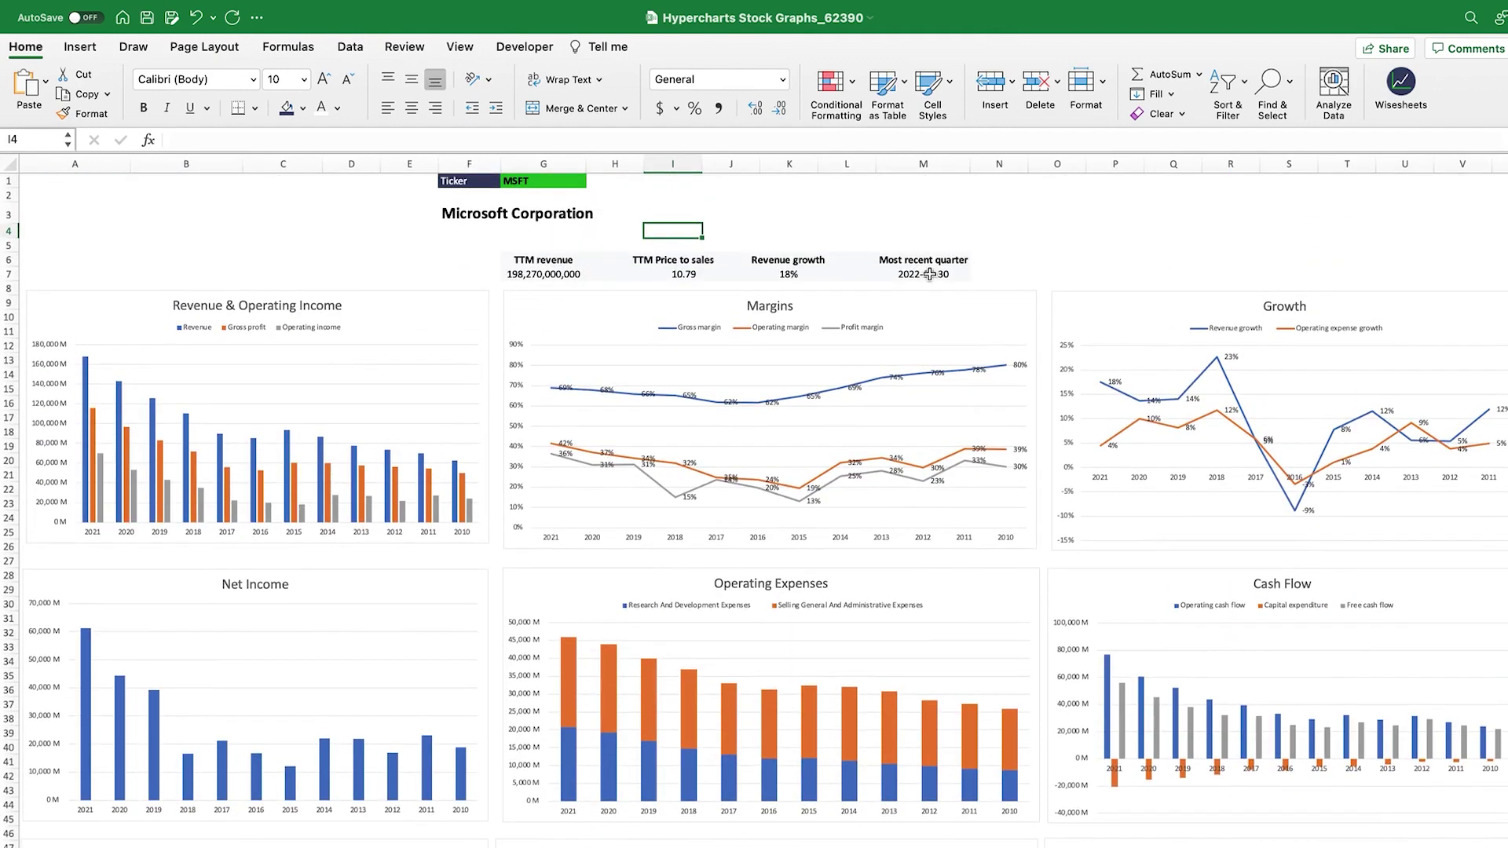
pyautogui.click(814, 274)
pyautogui.click(690, 275)
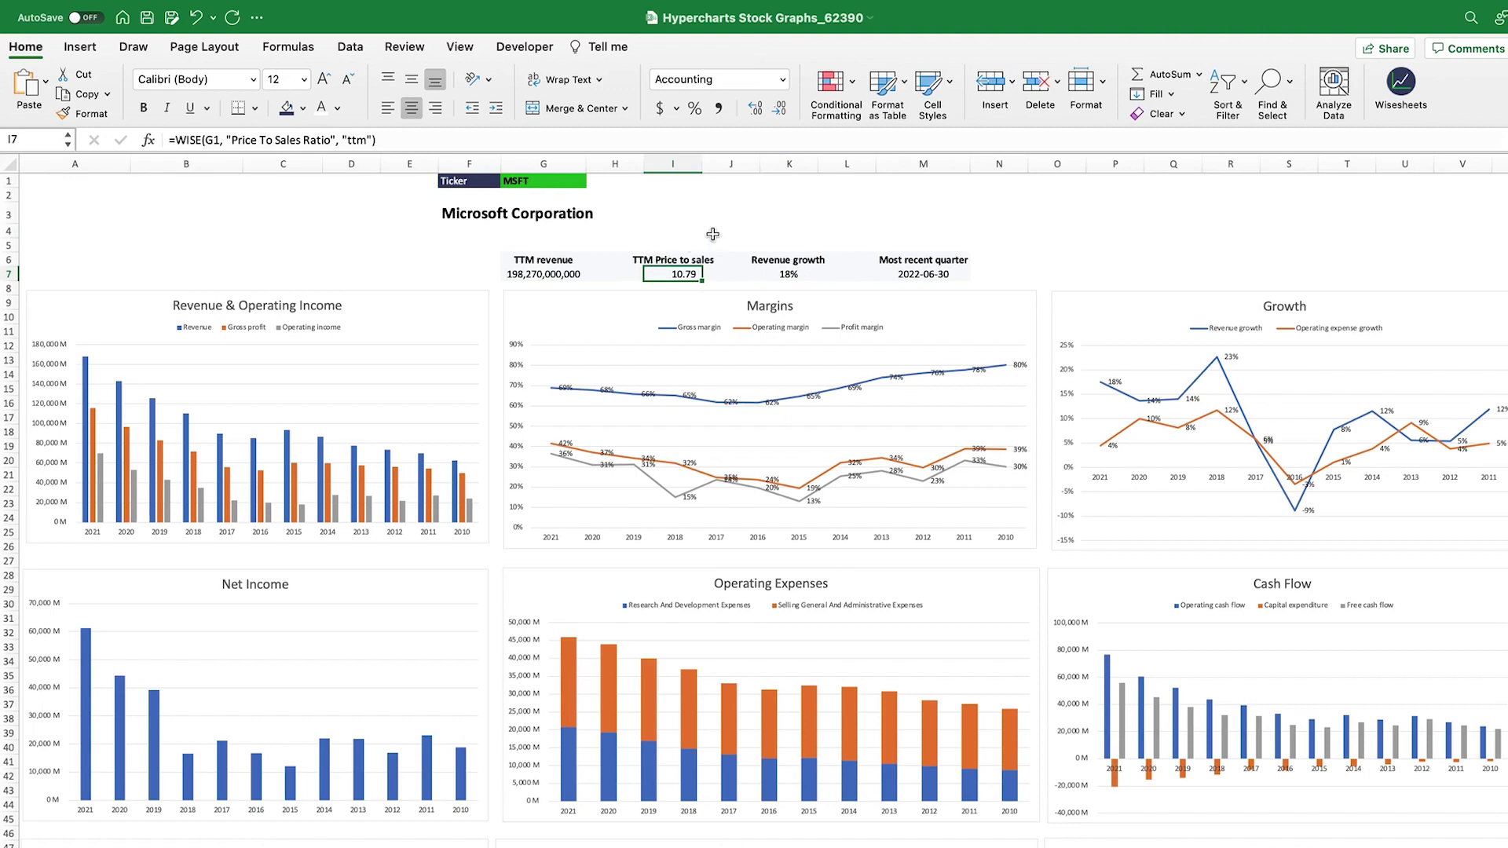
pyautogui.click(549, 274)
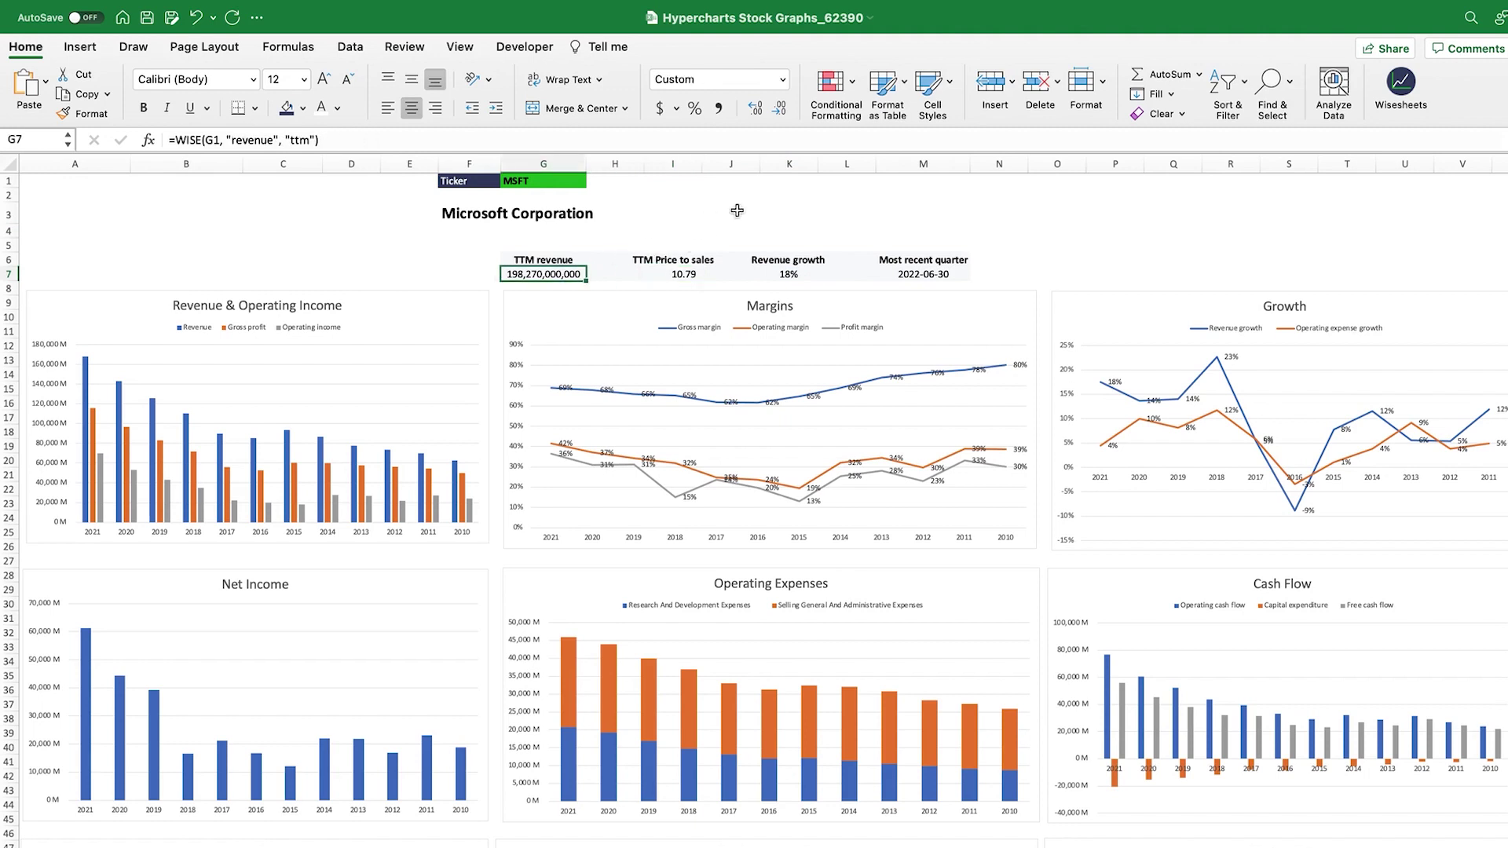
pyautogui.click(736, 210)
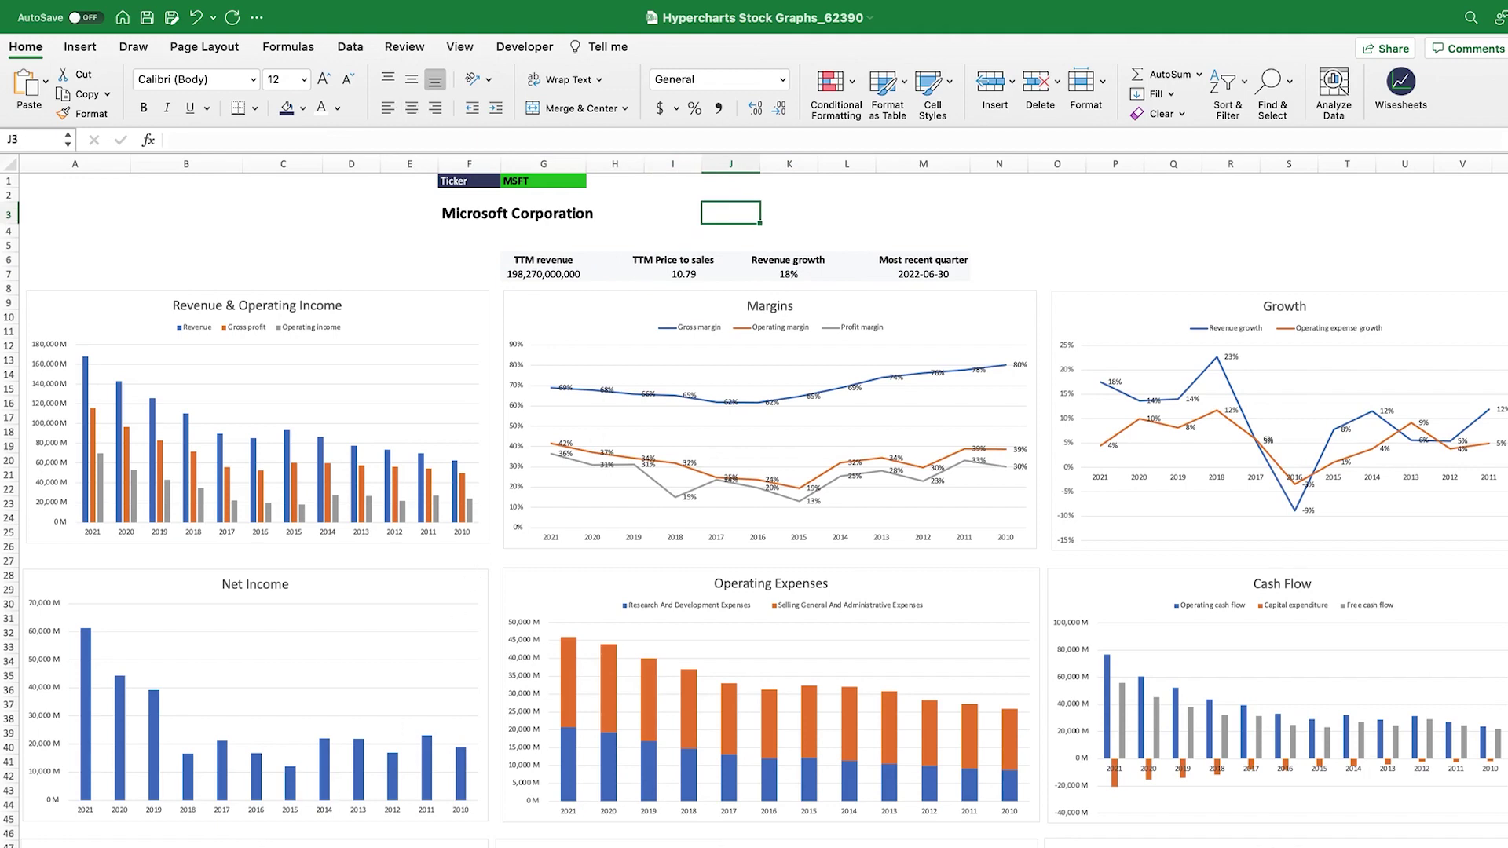
pyautogui.hotkey('ctrl', 'pagedown')
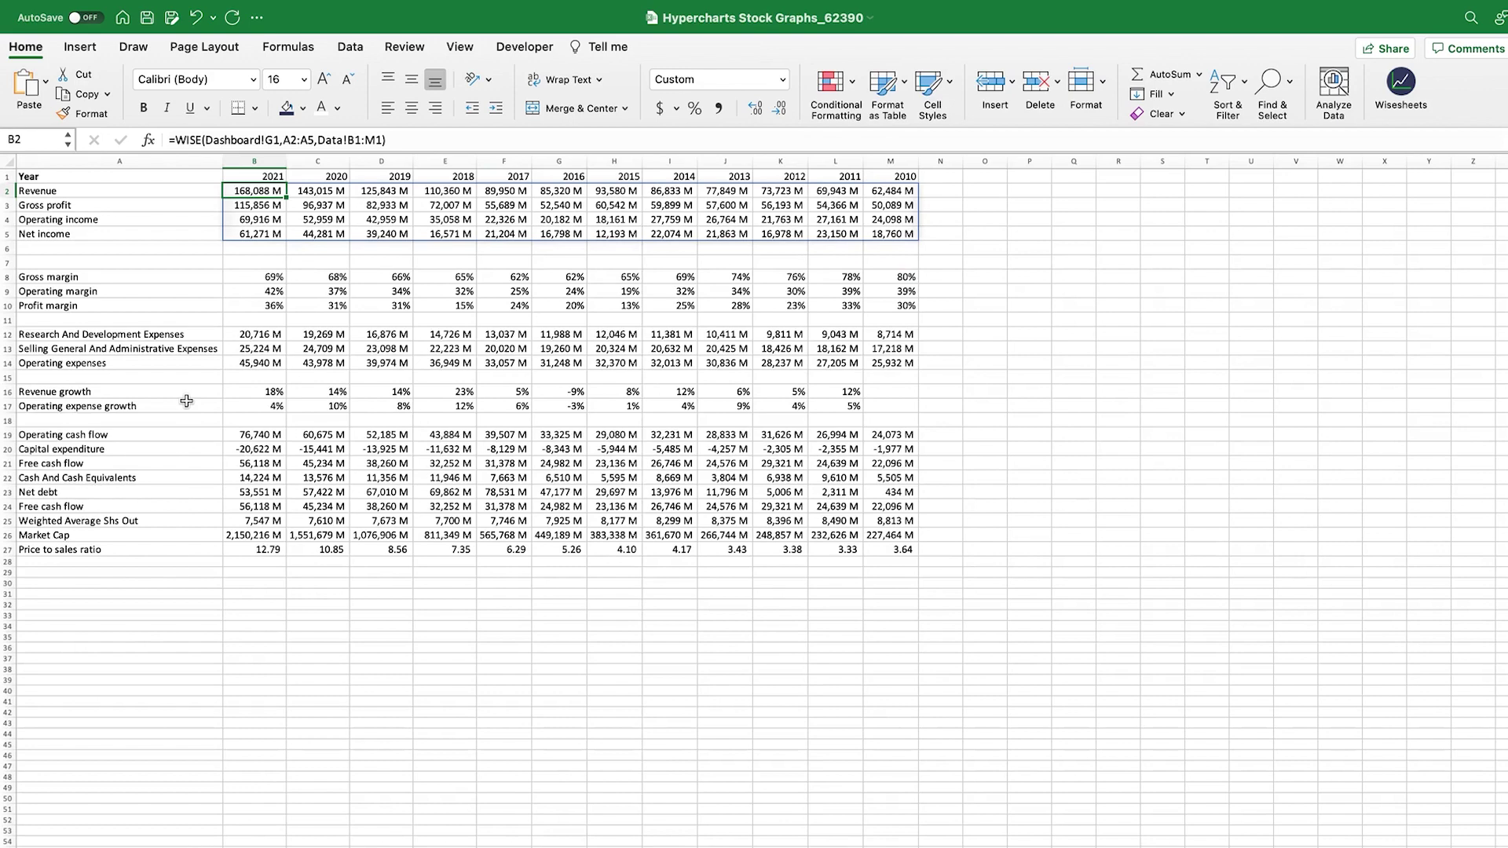
pyautogui.hotkey('ctrl', 'pageup')
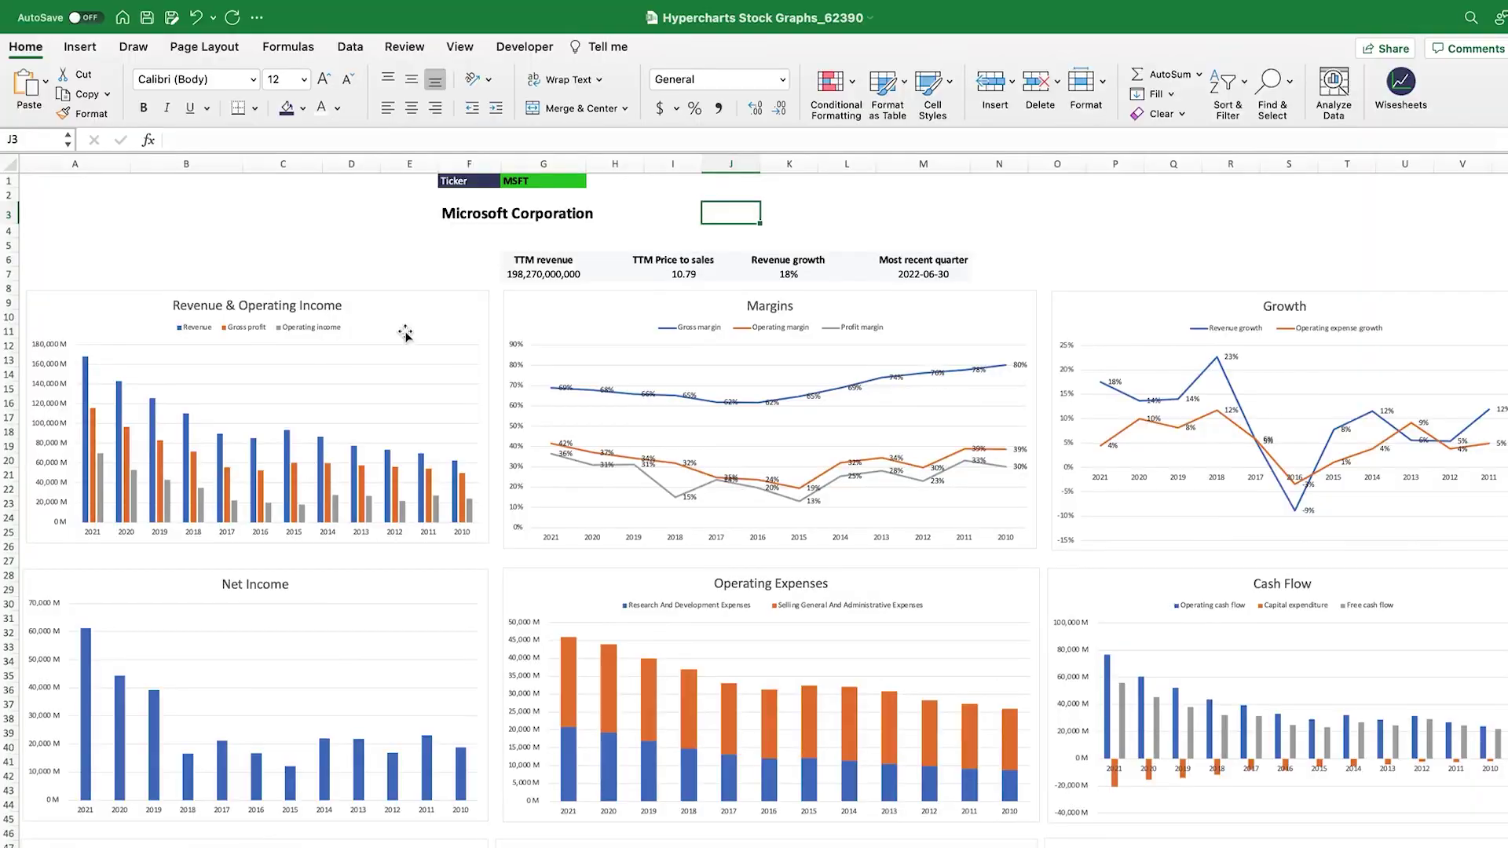
# Step: Change the dashboard's ticker in G1 to AAPL and review the updated charts down to the price to sales ratio
pyautogui.click(543, 183)
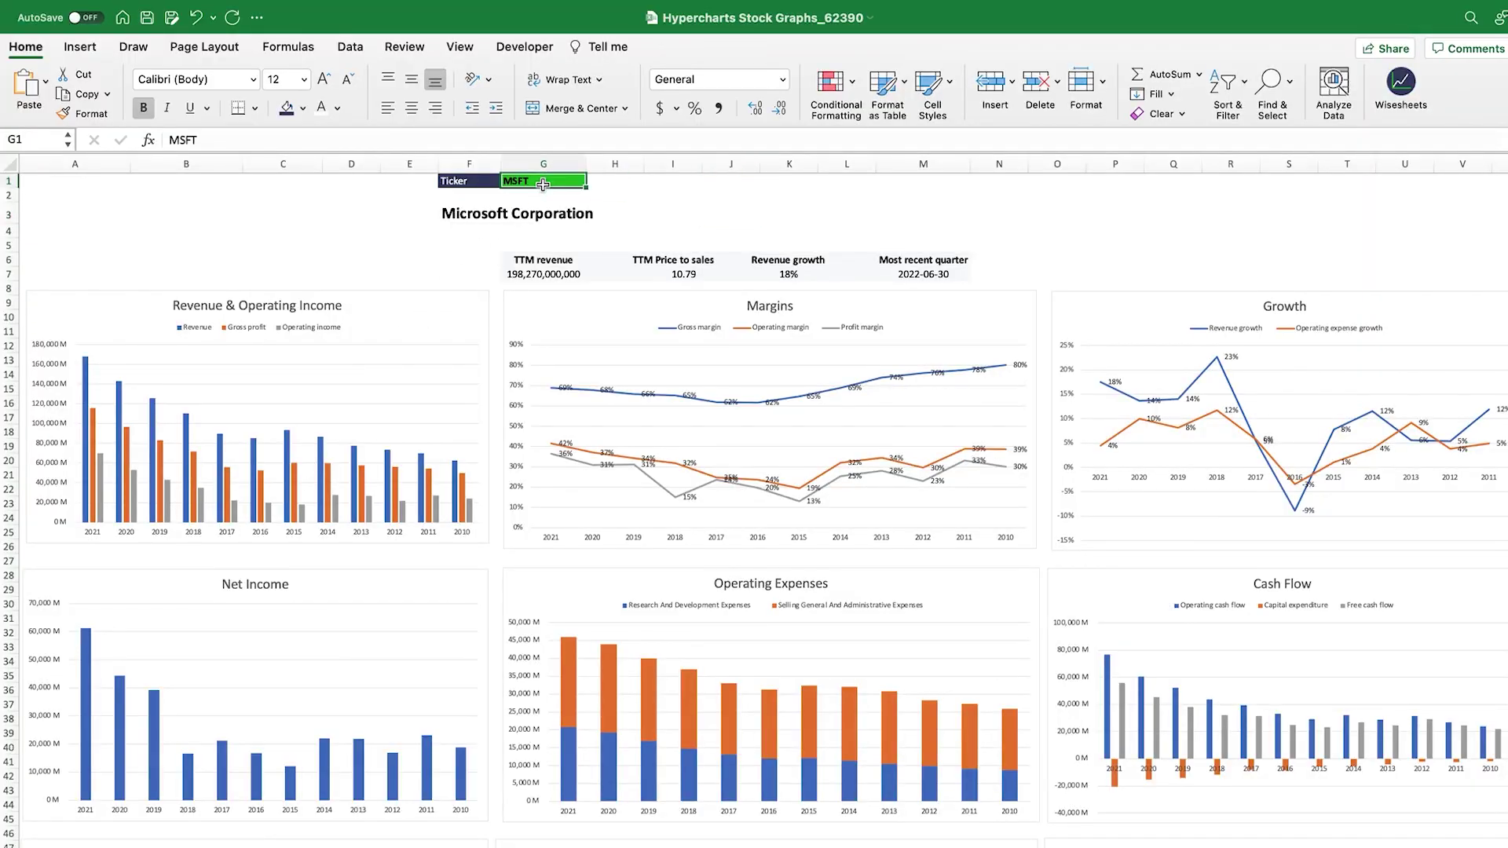
pyautogui.press('Delete')
pyautogui.write('AAPL')
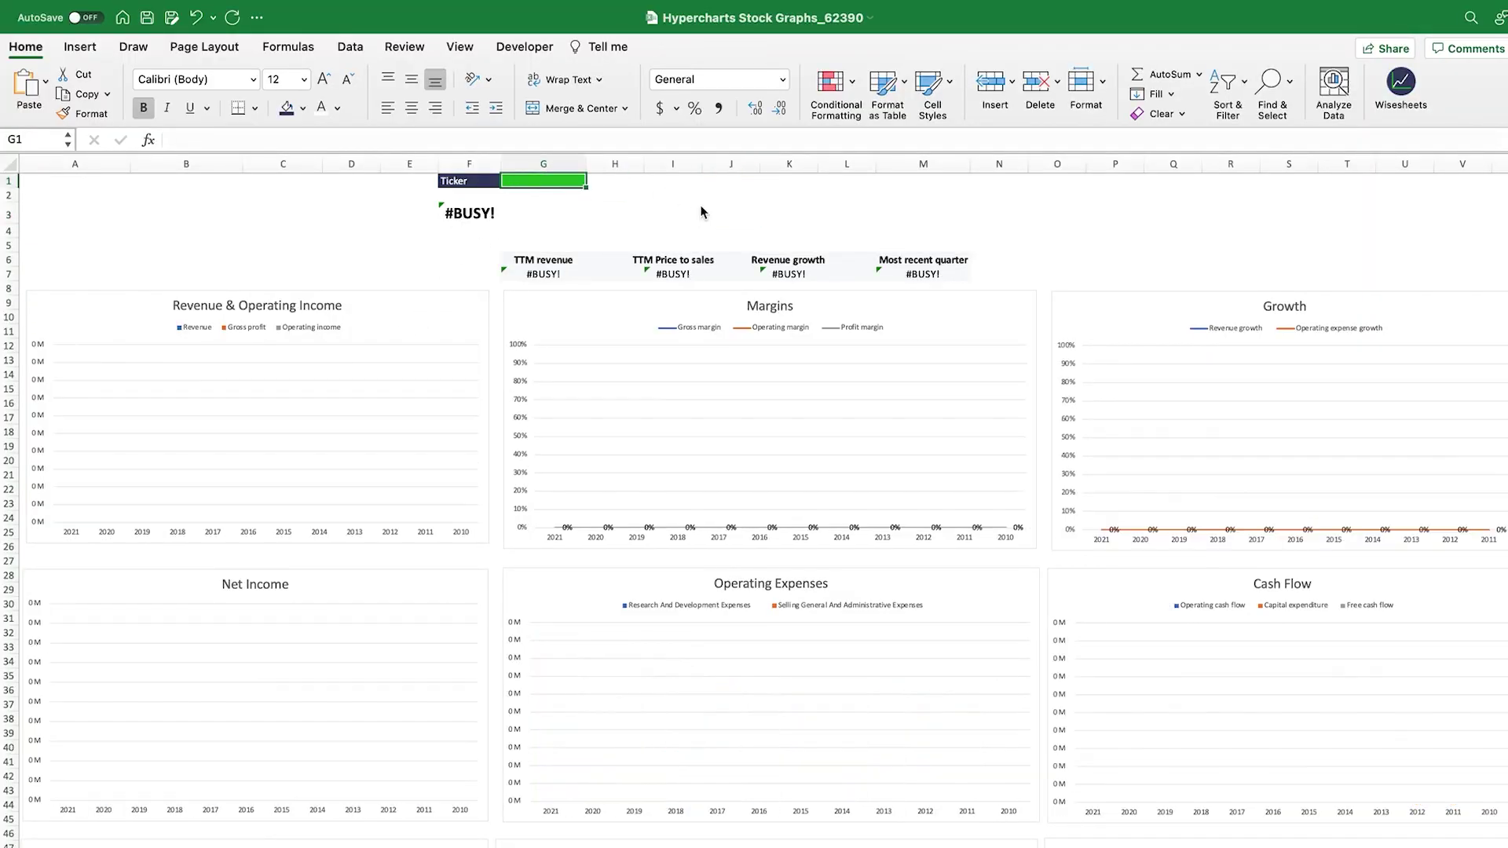
pyautogui.press('Return')
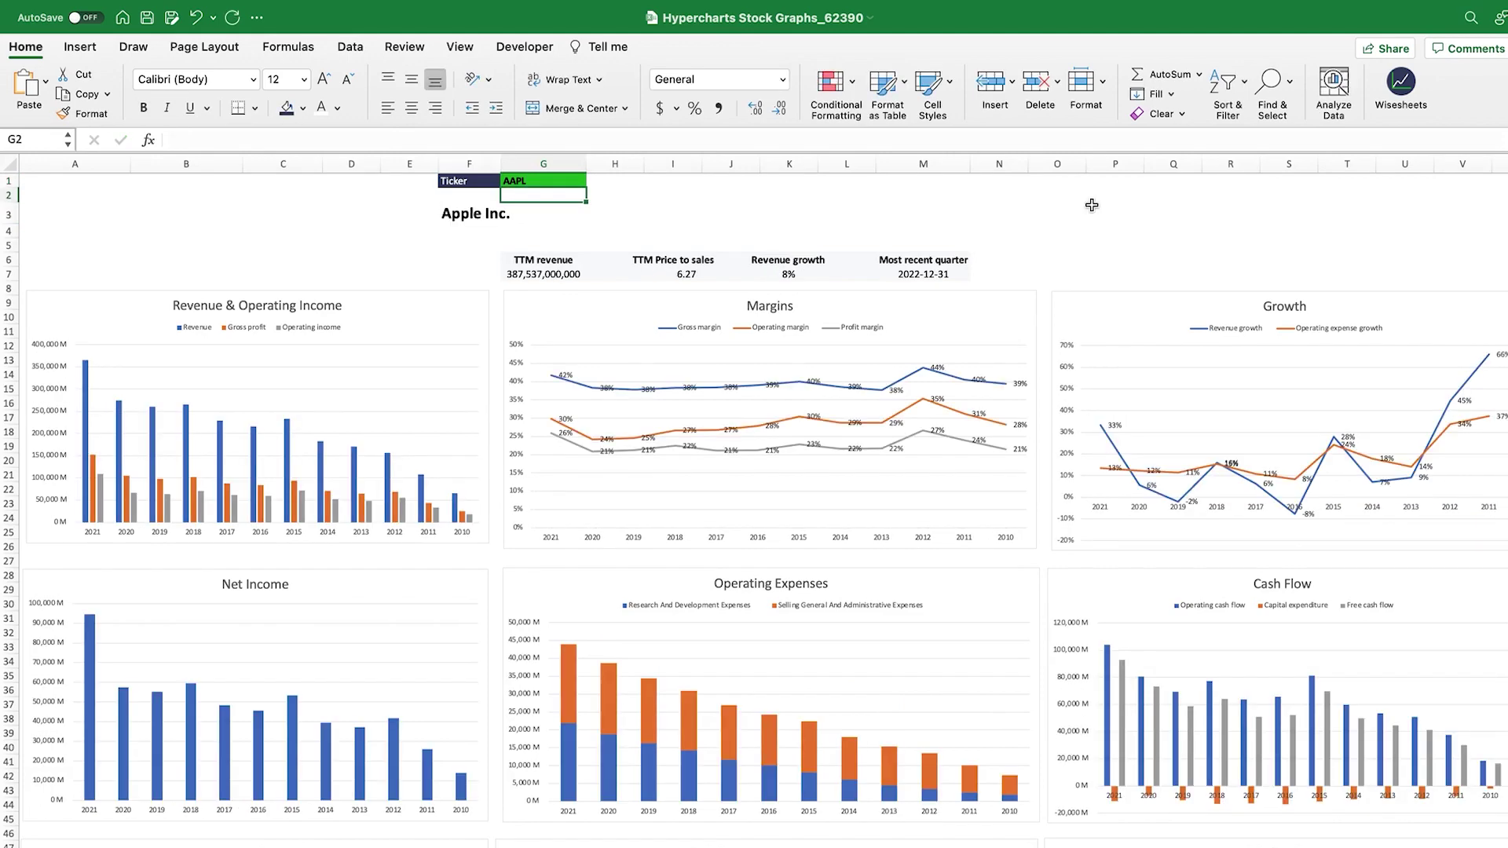
pyautogui.scroll(-6, 1091, 205)
pyautogui.scroll(-7, 1091, 205)
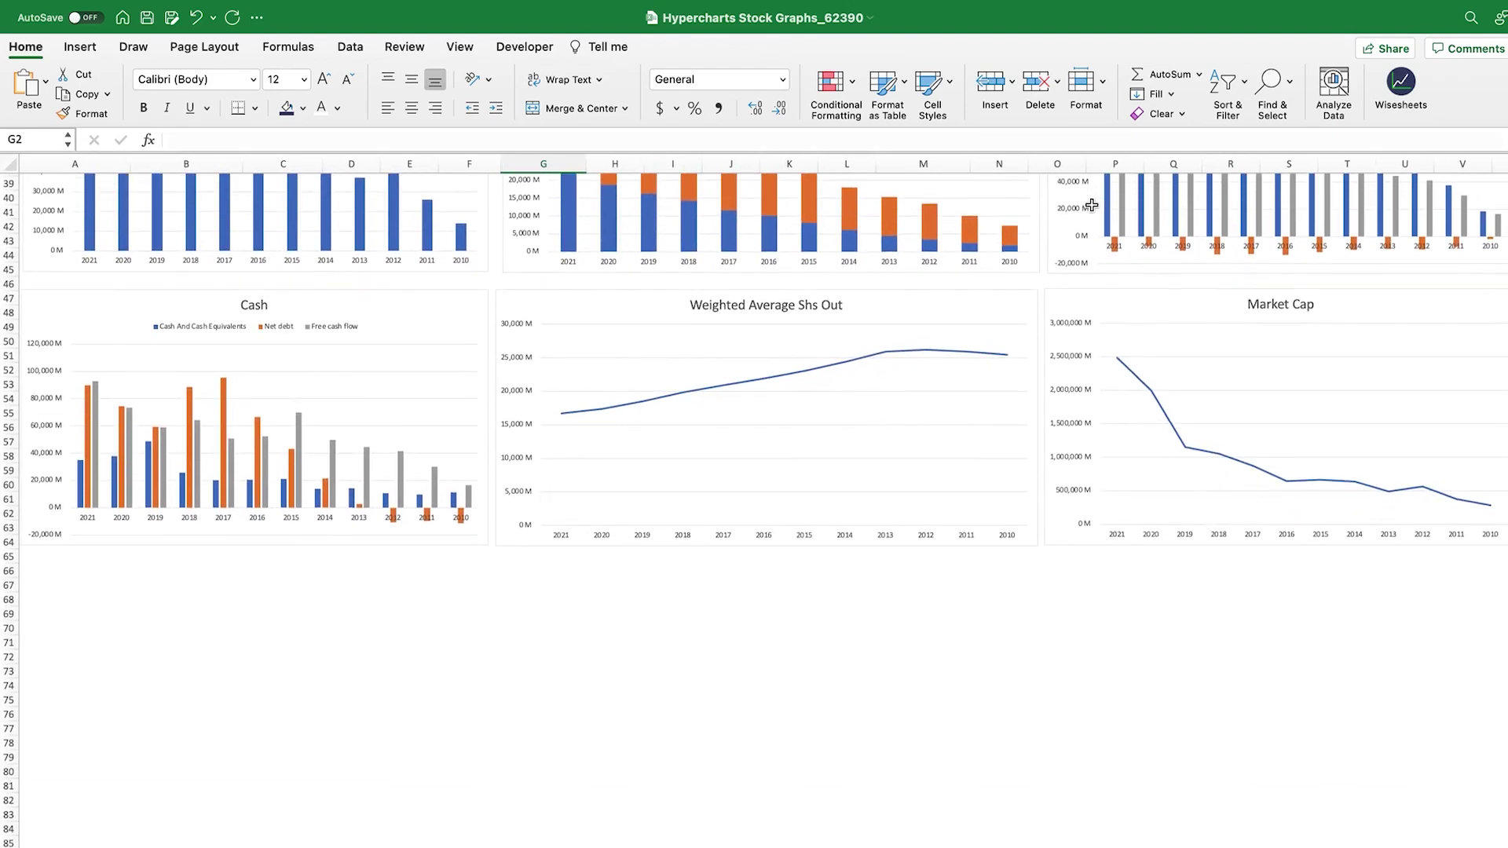
pyautogui.scroll(-1, 1091, 205)
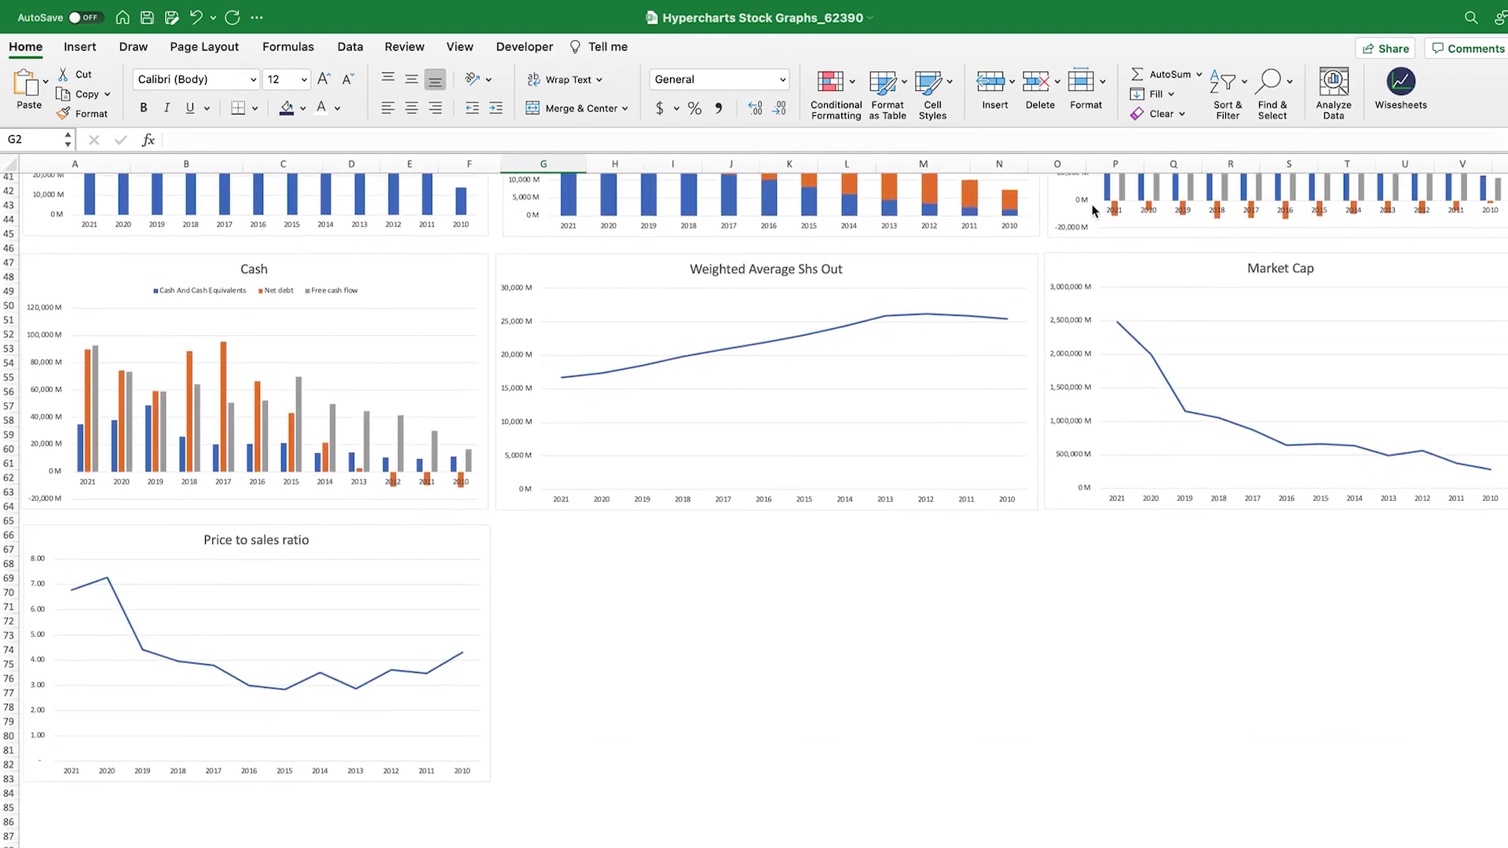
# Step: Change the dashboard's ticker in G1 to T.TO and review the updated charts down to cash, shares outstanding and market cap
pyautogui.scroll(13, 1091, 211)
pyautogui.click(556, 180)
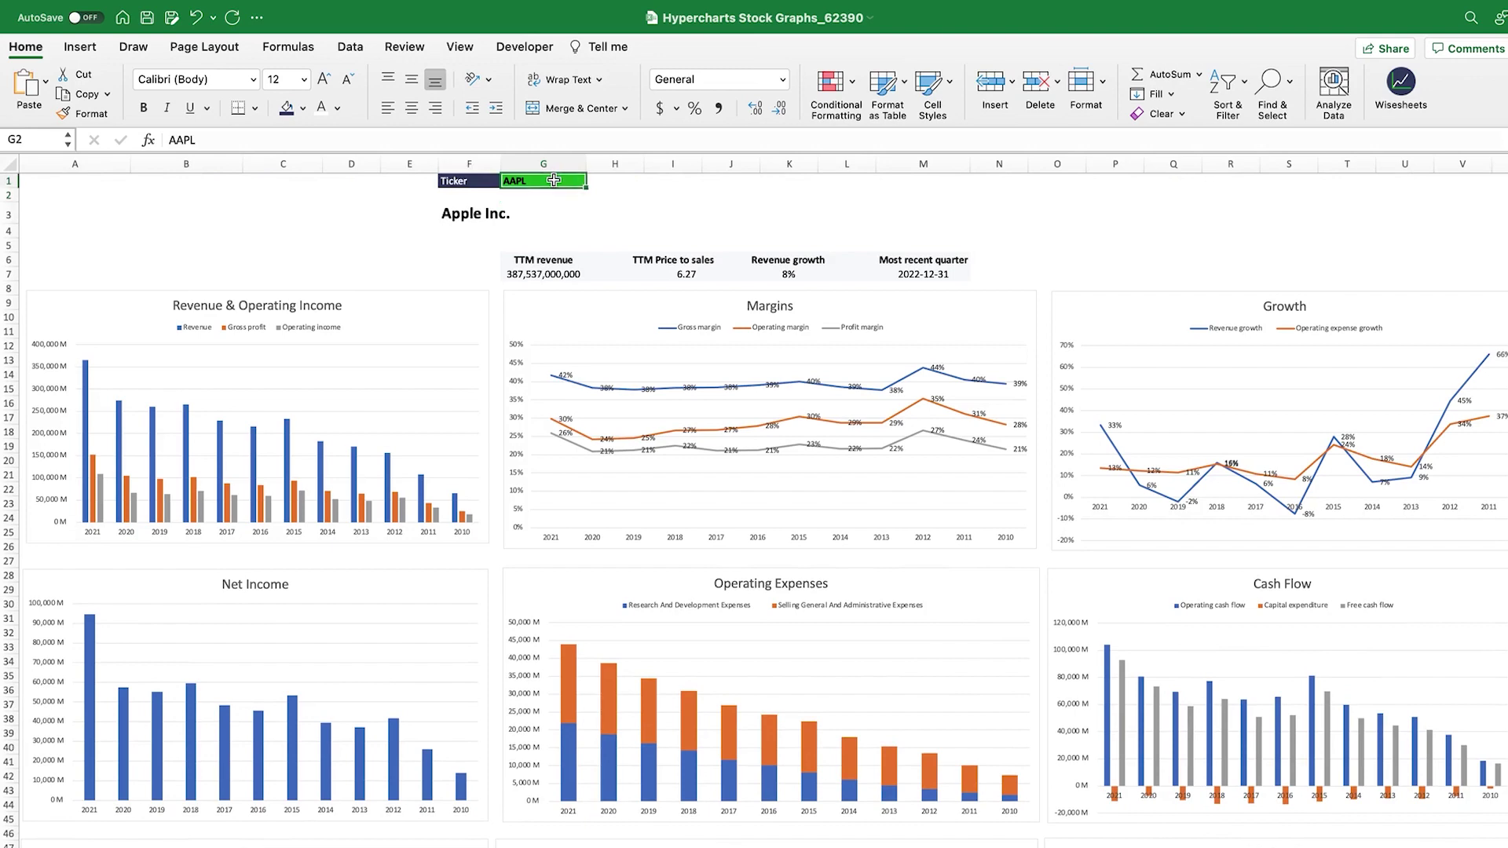
pyautogui.write('T.')
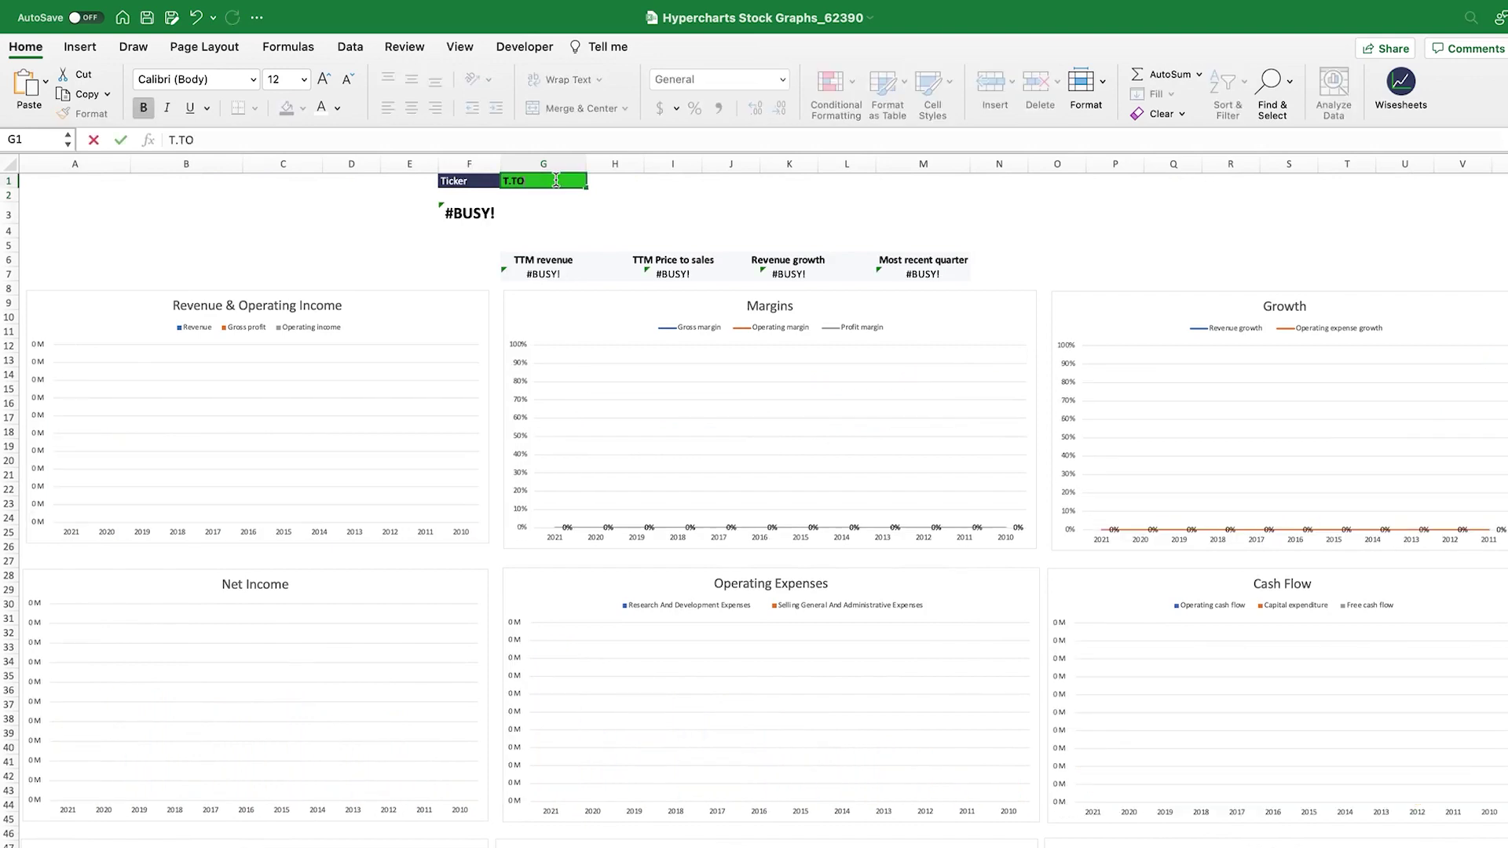
pyautogui.write('TO')
pyautogui.press('Return')
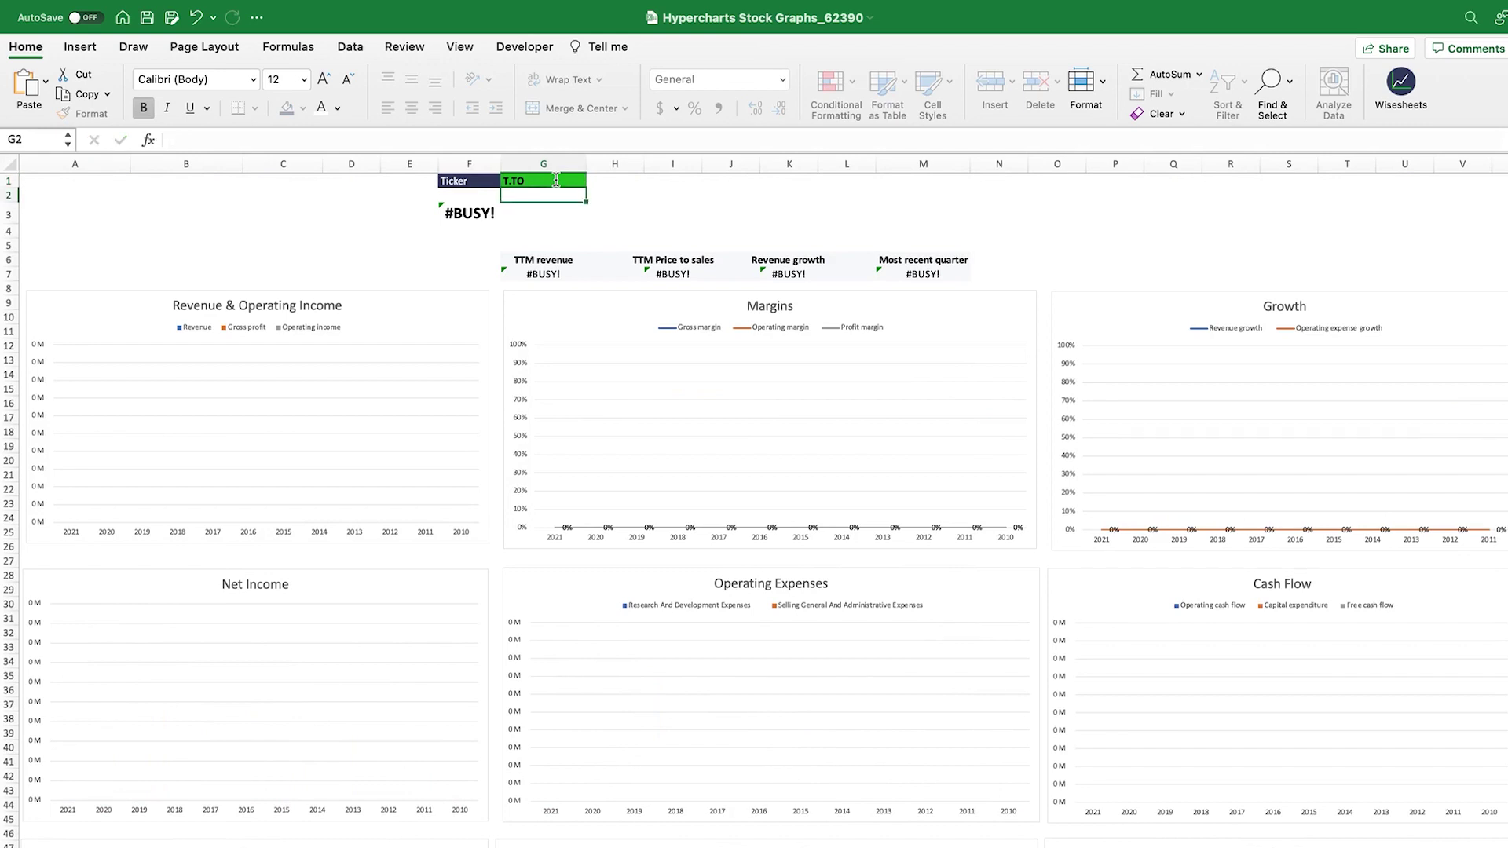
pyautogui.click(555, 180)
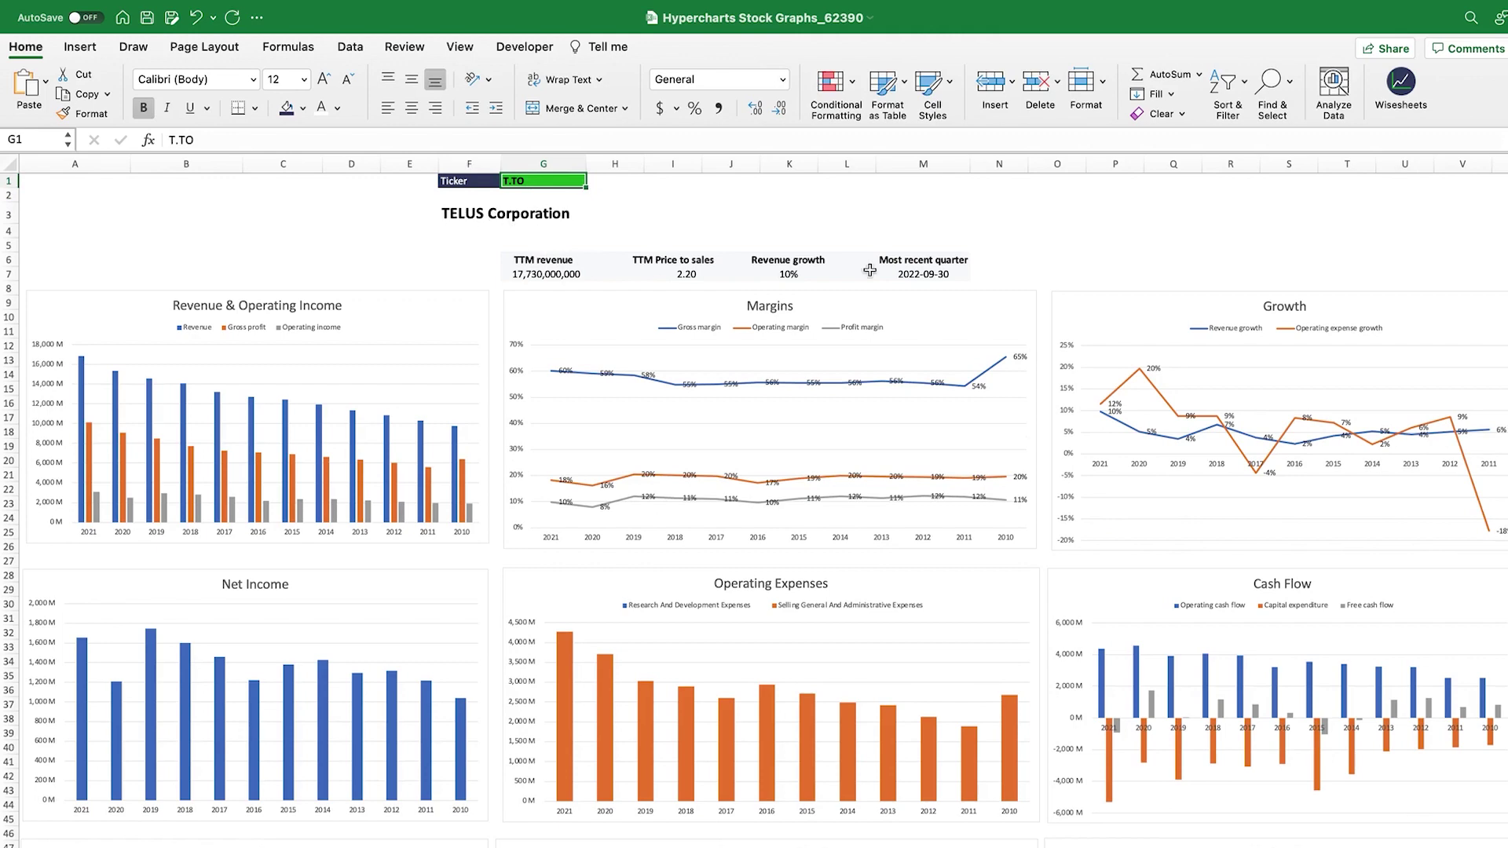
pyautogui.scroll(-7, 1037, 322)
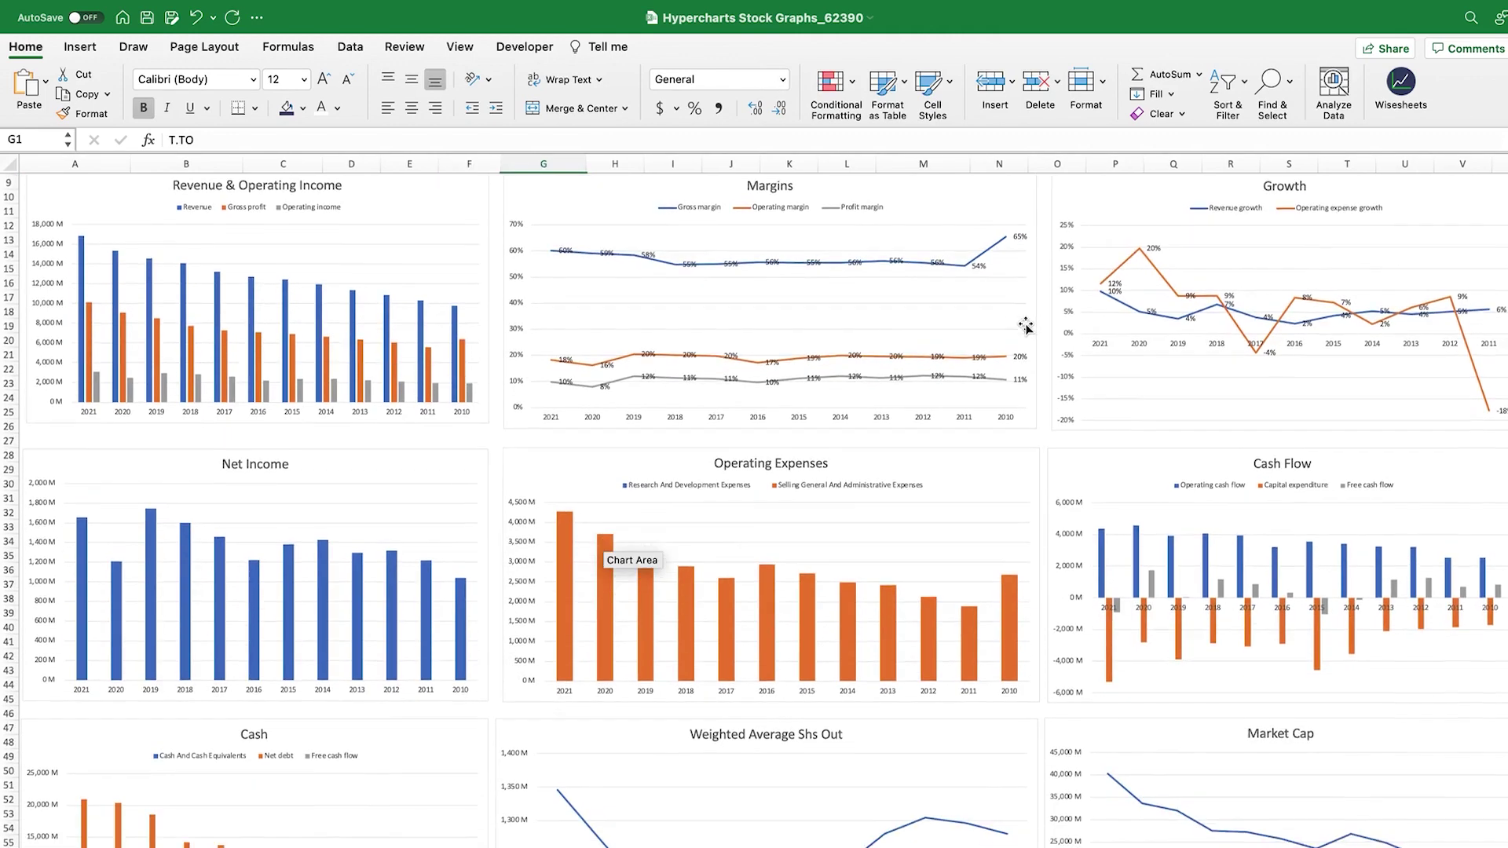
pyautogui.scroll(-1, 1026, 327)
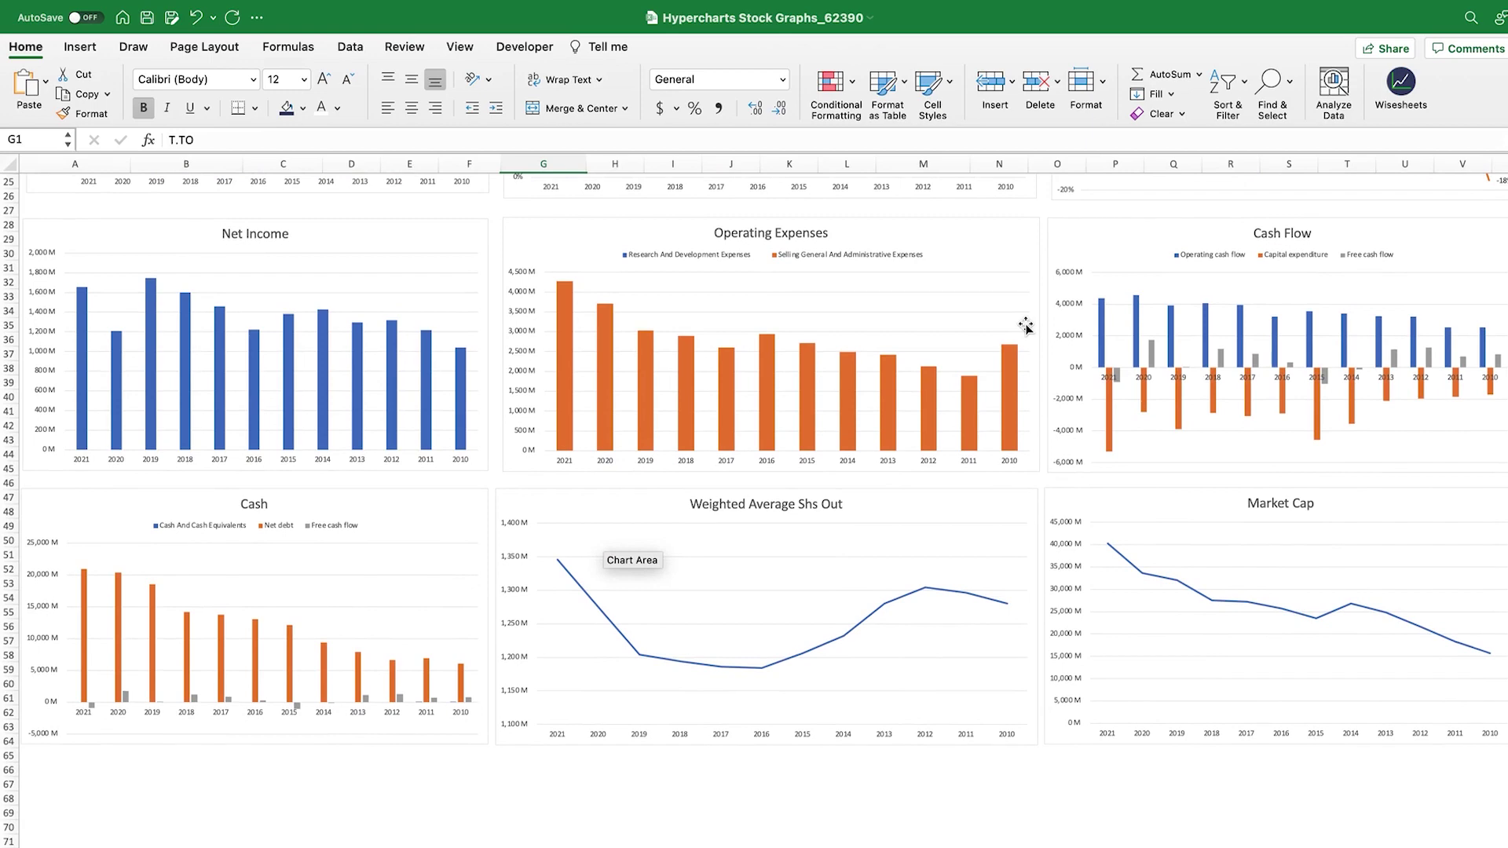
pyautogui.scroll(8, 1026, 326)
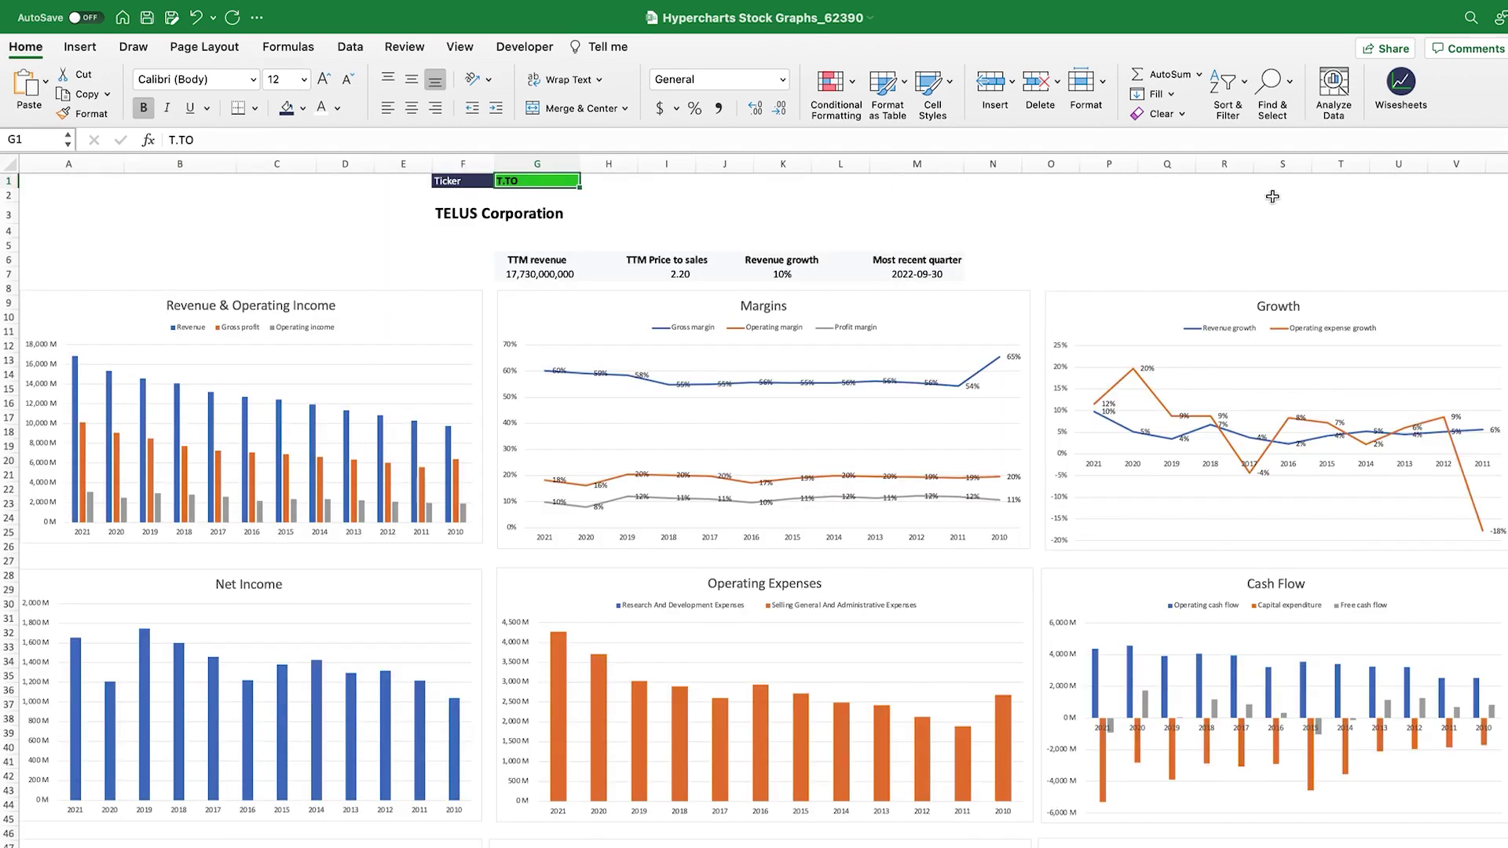
# Step: View the Wise Templates list in the Wisesheets add-in, including Hypercharts Stock Graphs, and close the add-in
pyautogui.click(1400, 91)
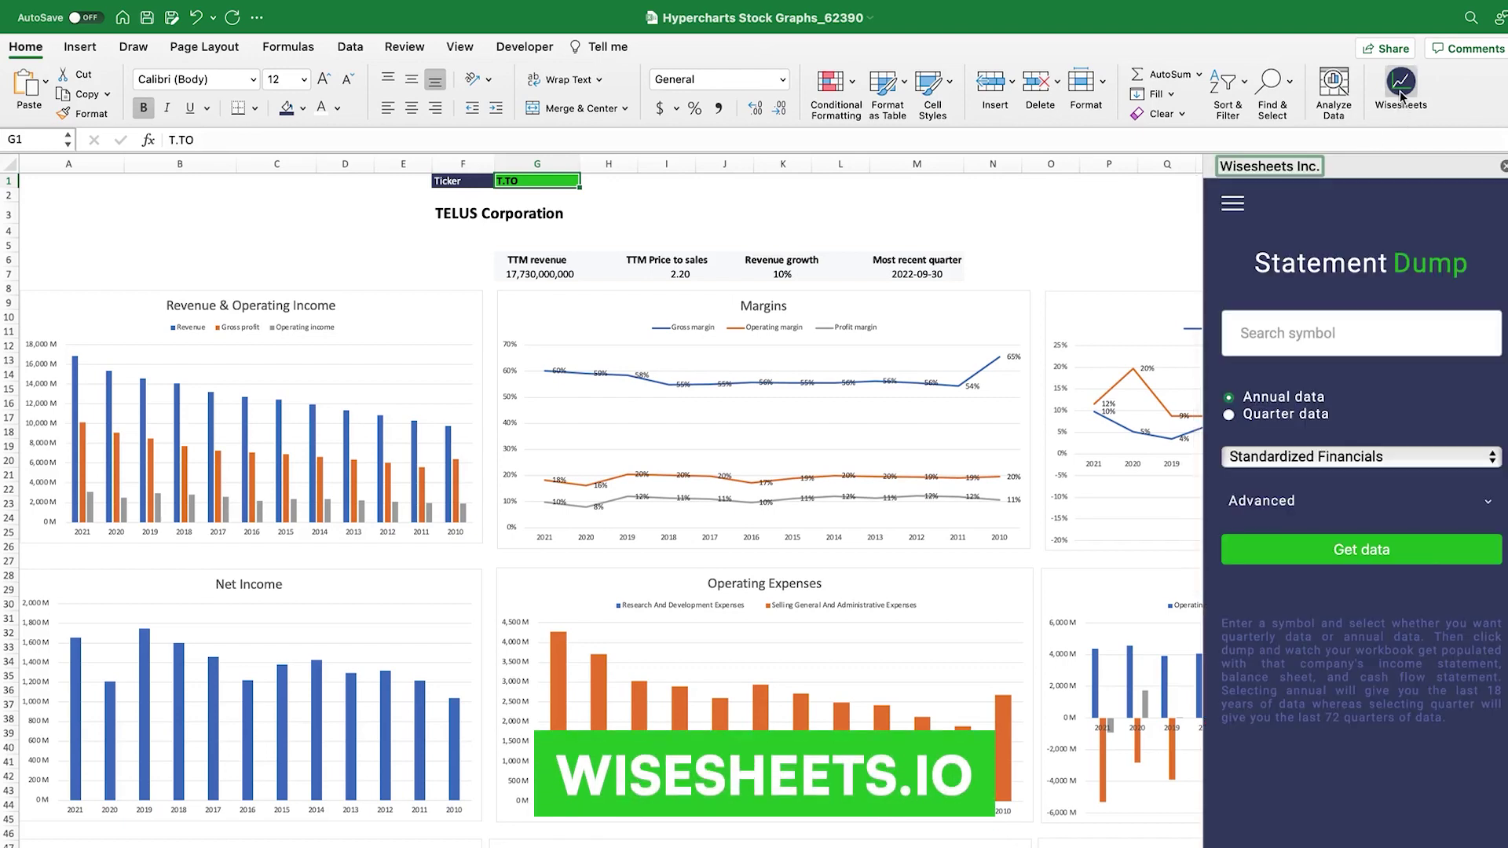
pyautogui.click(1233, 204)
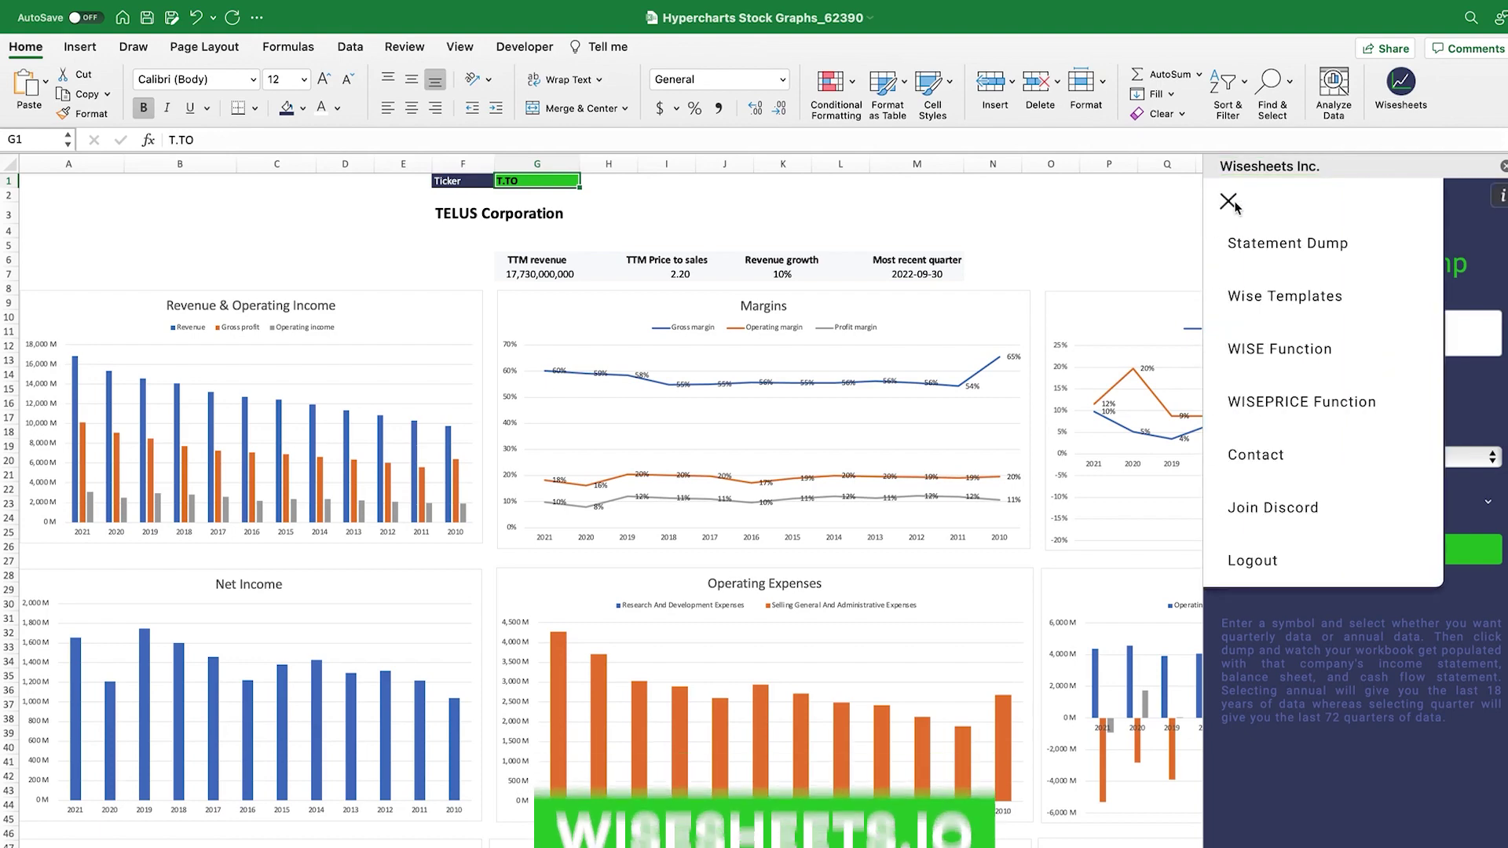
pyautogui.click(1286, 299)
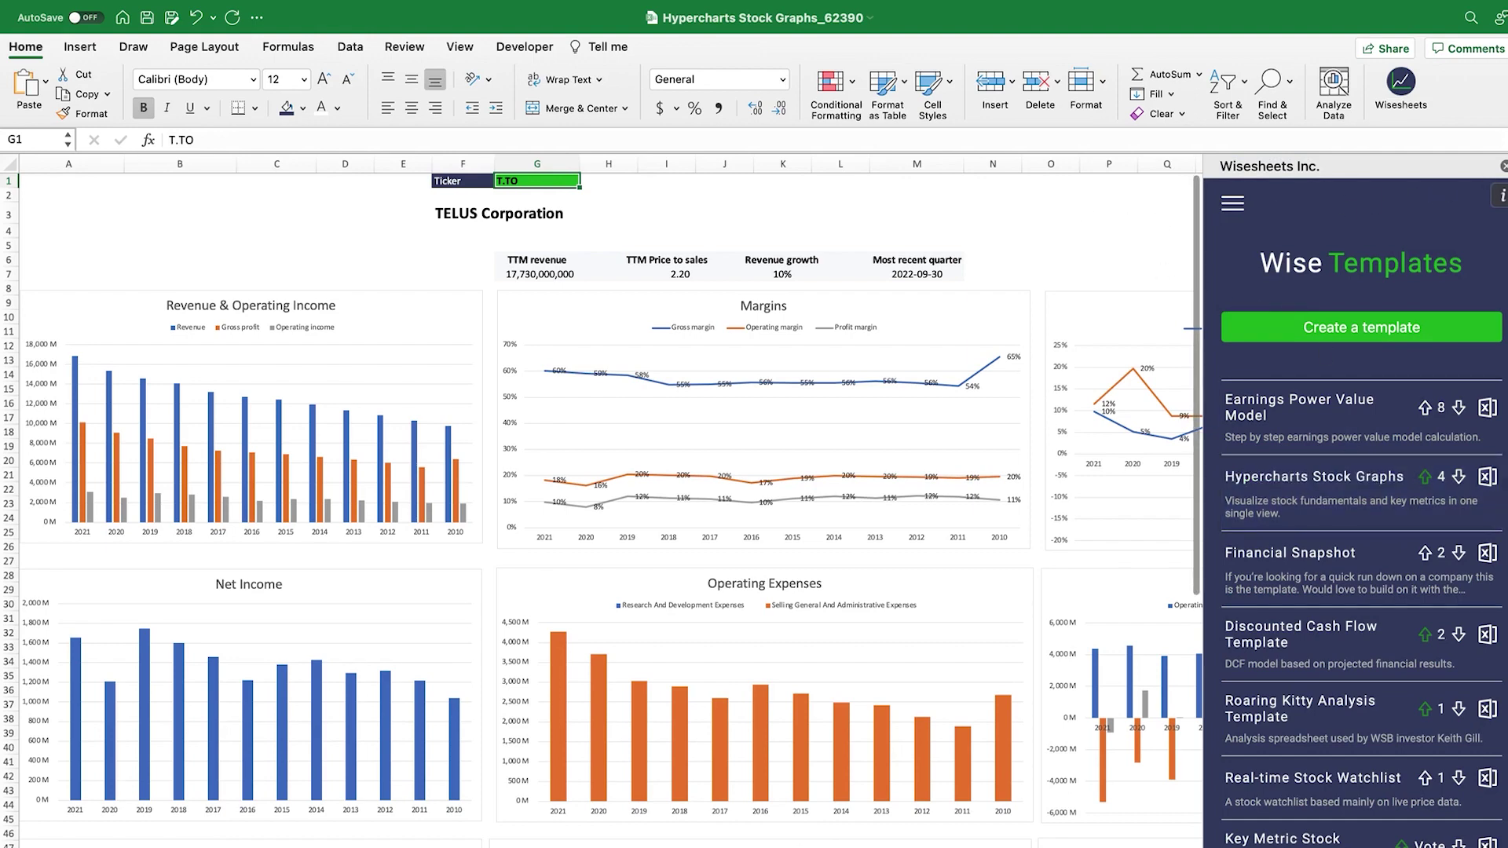
pyautogui.click(1503, 166)
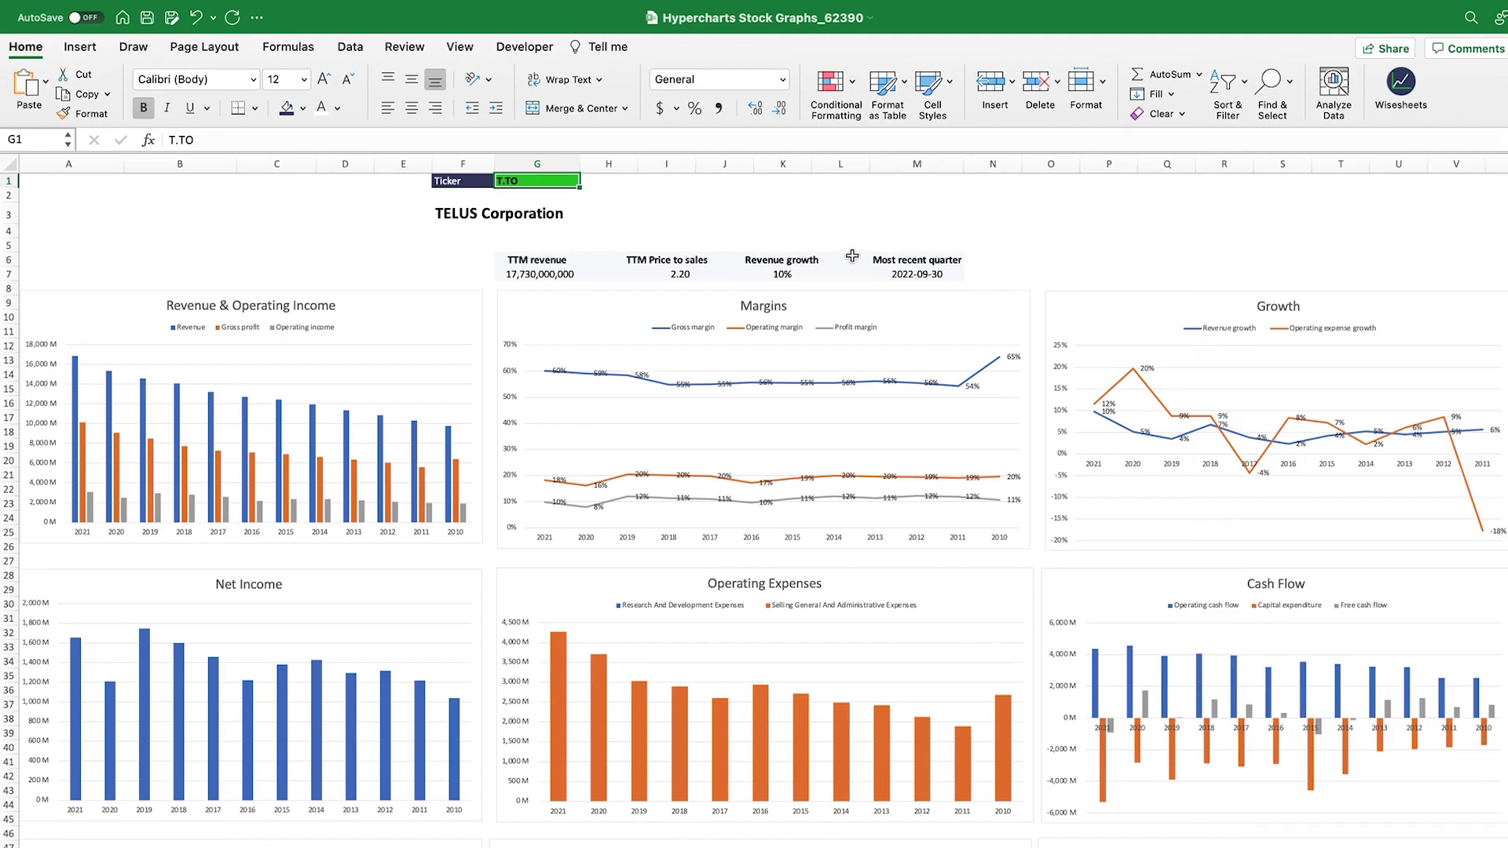